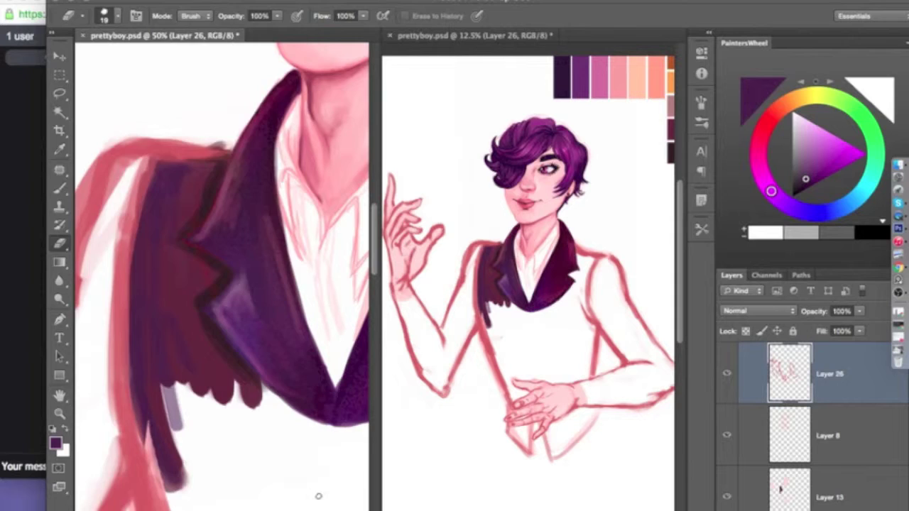
Block in the vest's chest on both sides of the lapels with maroon on Layer 13, using a 76 px brush
left_click(823, 490)
right_click(59, 188)
left_click(111, 178)
left_click(104, 16)
left_click_drag(493, 305, 505, 346)
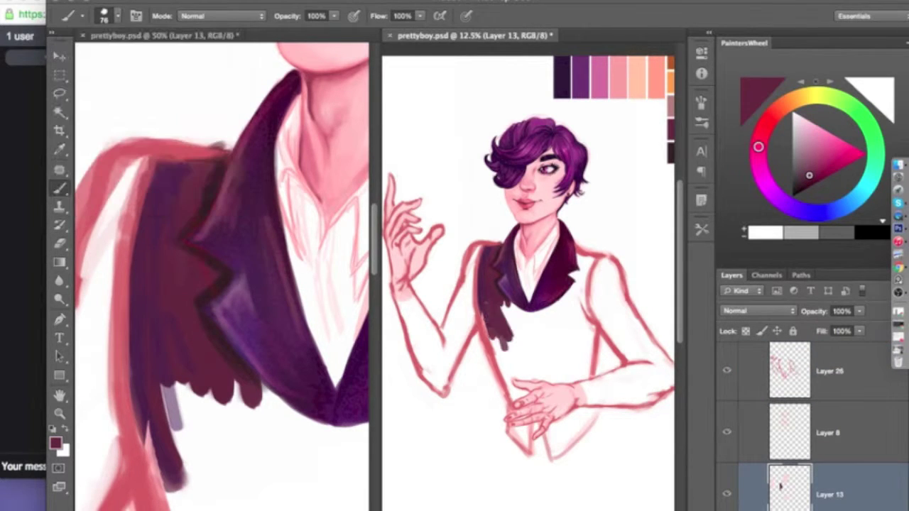
left_click_drag(584, 342, 539, 334)
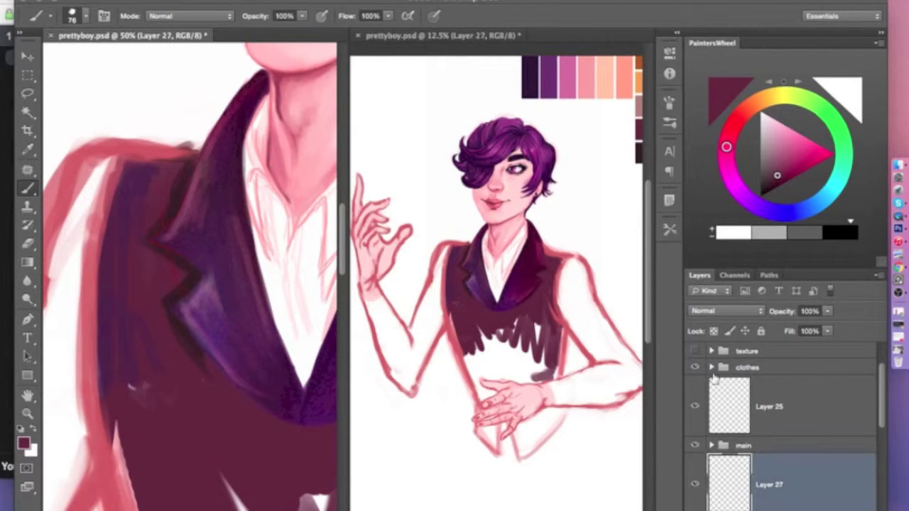
Outline the vest's left shoulder and armhole on Layer 27 with dark brown sampled from the lapel shadow
left_click(163, 235, "alt")
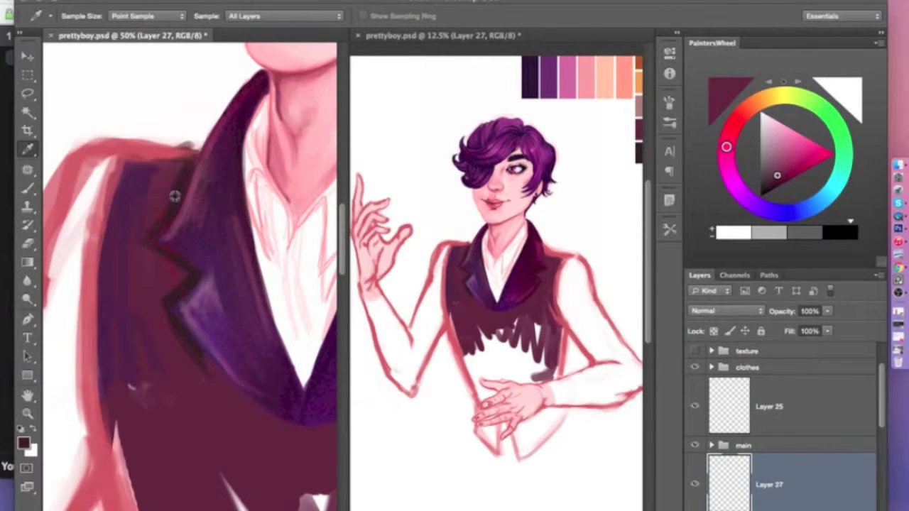
left_click(133, 16)
left_click_drag(163, 48, 135, 49)
left_click_drag(149, 440, 167, 171)
left_click_drag(235, 145, 171, 148)
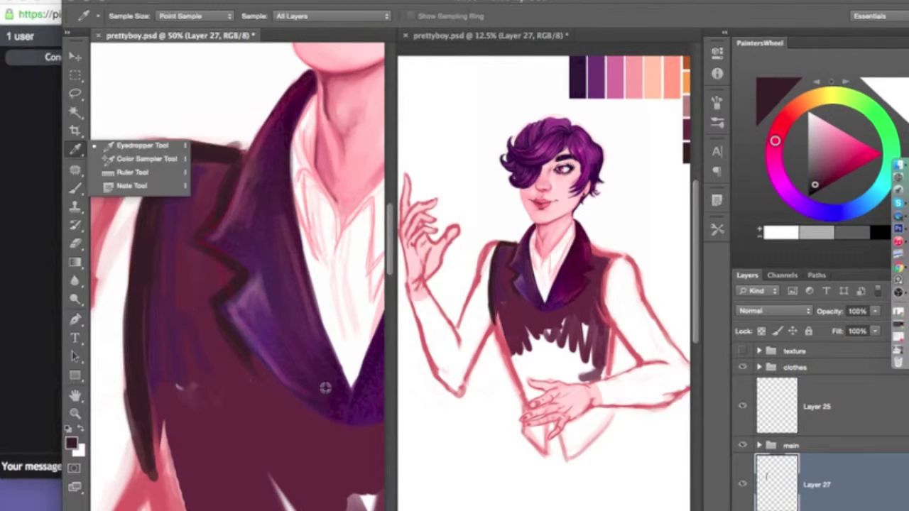
Shade the vest's left front with sampled purple and maroon, and darken the shadow beneath the left lapel
left_click(177, 174, "alt")
left_click_drag(155, 415, 225, 266)
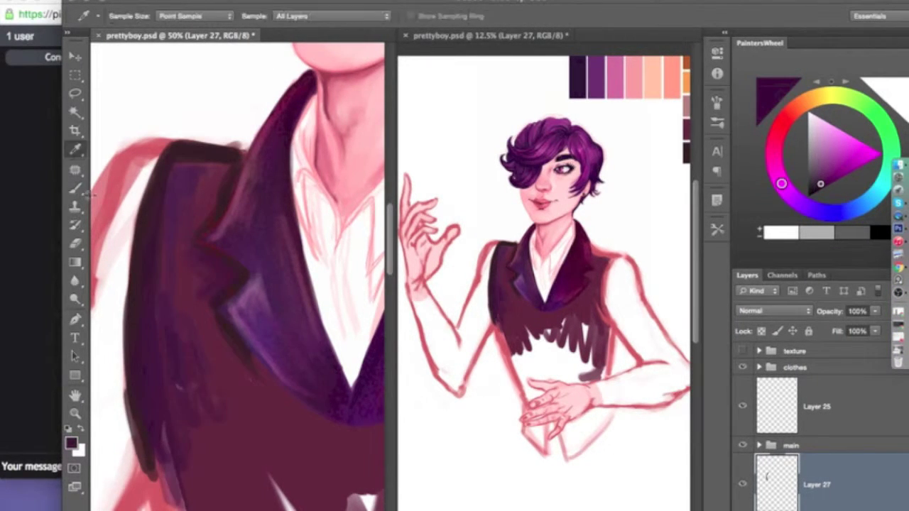
left_click(234, 174, "alt")
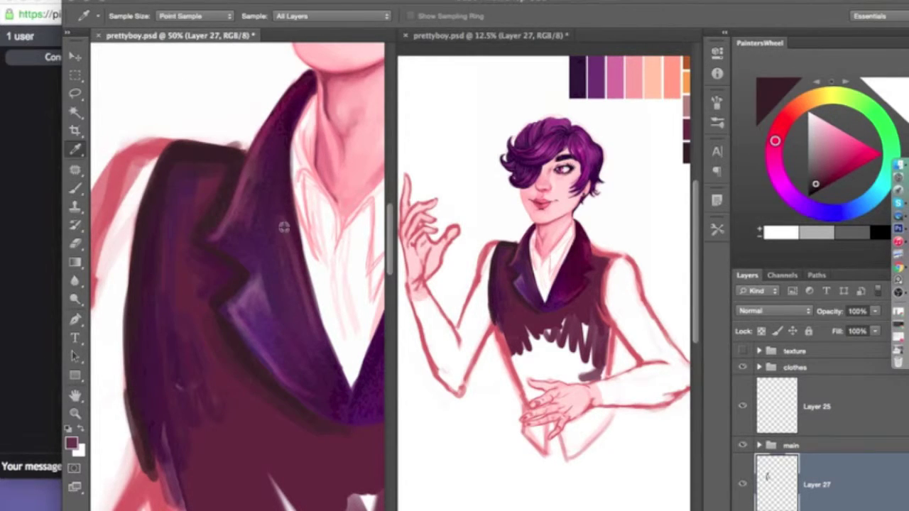
left_click(199, 302, "alt")
left_click(167, 211, "alt")
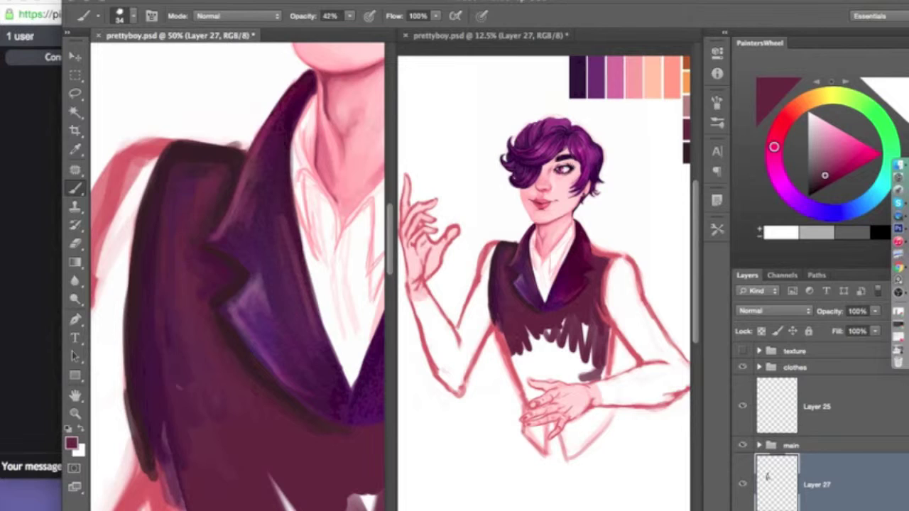
Outline the right lapel, shoulder and armhole of the vest in dark brown and shade along the armhole with purple
scroll(206, 245, "right", 5)
left_click(207, 245, "alt")
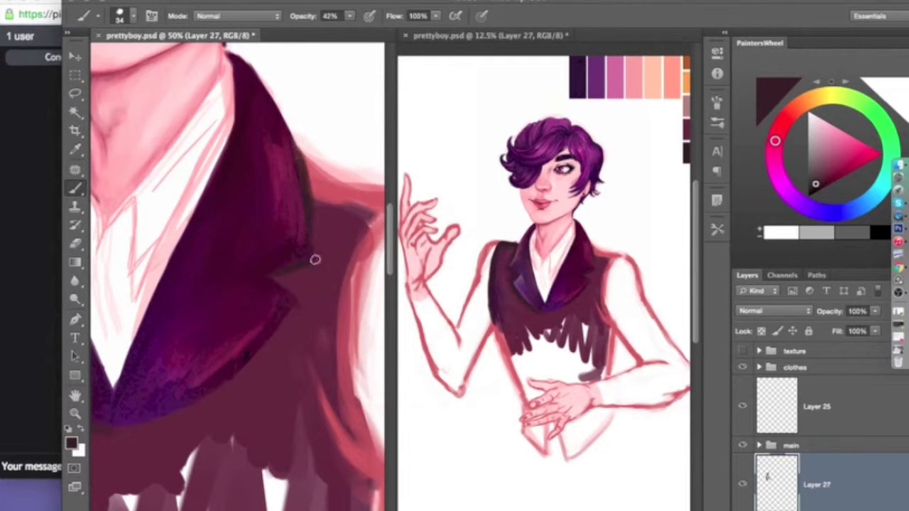
mouse_move(359, 461)
left_mouse_down()
mouse_move(324, 404)
mouse_move(338, 320)
left_mouse_up()
left_click(328, 319, "alt")
left_click(347, 432, "alt")
mouse_move(345, 443)
left_mouse_down()
mouse_move(355, 197)
mouse_move(333, 206)
mouse_move(209, 187)
mouse_move(291, 194)
mouse_move(355, 313)
mouse_move(322, 213)
left_mouse_up()
scroll(317, 488, "left", 4)
scroll(317, 487, "right", 4)
left_click(275, 202, "alt")
left_click(226, 454, "alt+super")
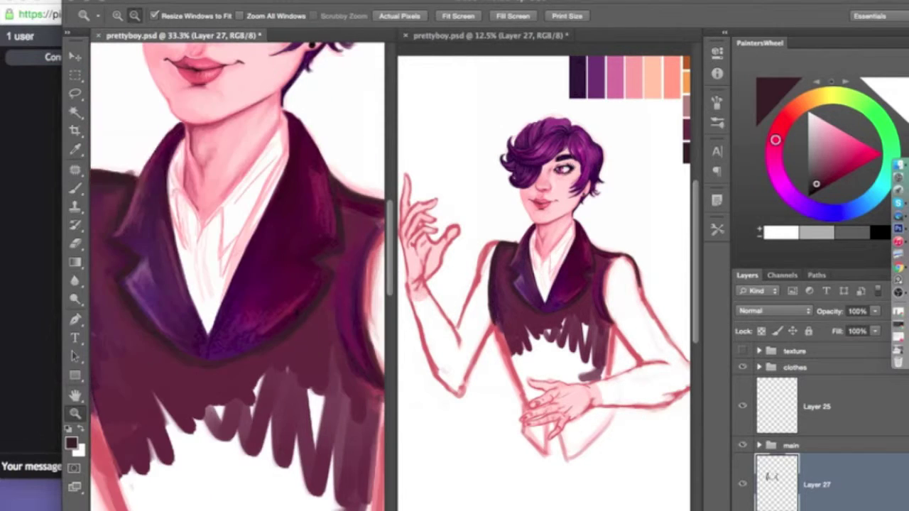
Fill the vest's torso down to the hand with solid maroon on Layer 13, using a 59 px brush at 100% opacity
scroll(781, 500, "down", 3)
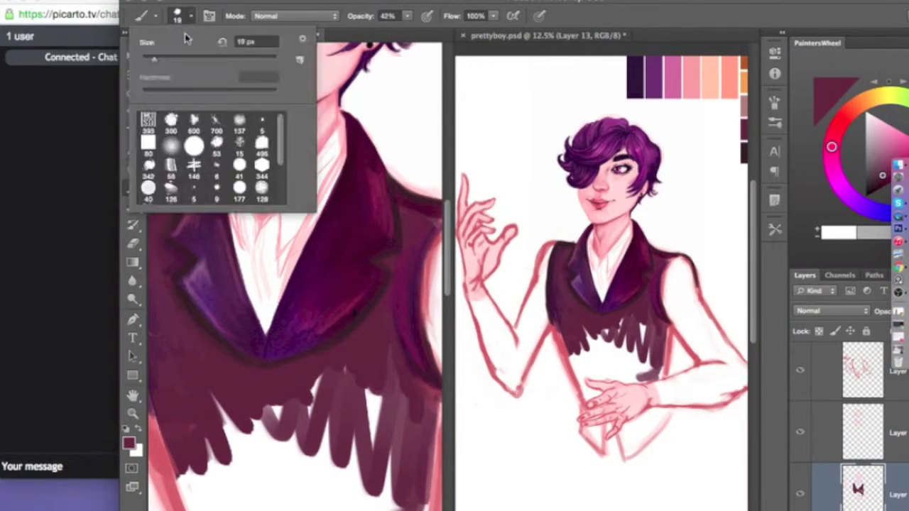
mouse_move(213, 398)
left_mouse_down()
mouse_move(306, 490)
mouse_move(401, 426)
mouse_move(193, 457)
mouse_move(301, 478)
mouse_move(339, 330)
left_mouse_up()
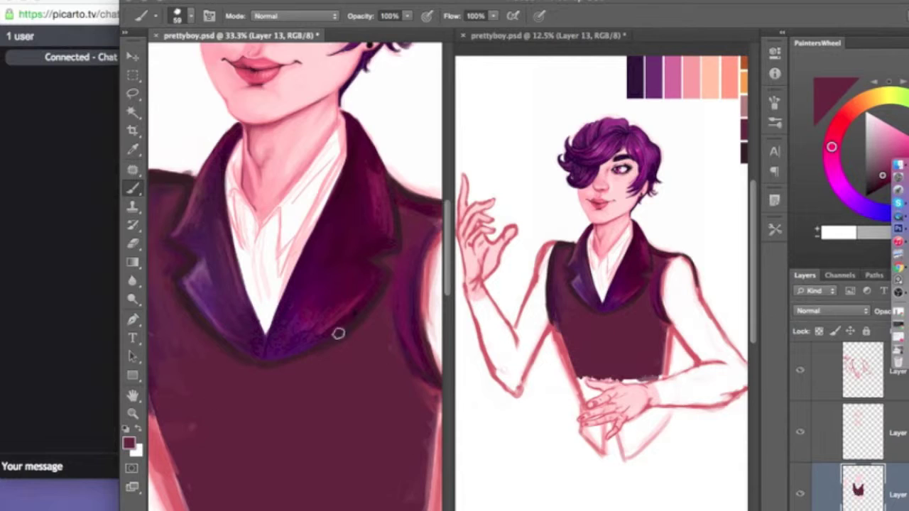
scroll(338, 331, "down", 5)
left_click_drag(192, 333, 255, 444)
scroll(189, 295, "down", 3)
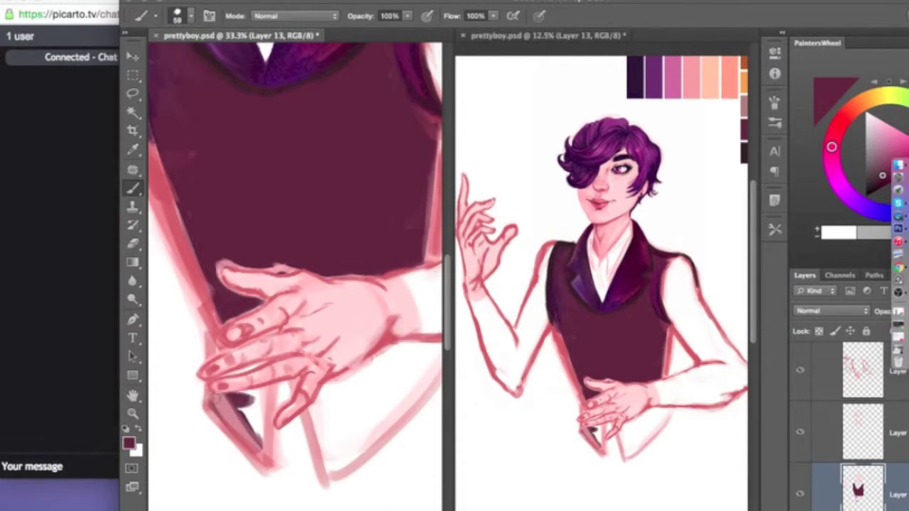
Fill the vest's lower points below the hand with the same maroon, adjusting the brush size to fit
left_click_drag(334, 462, 376, 371)
key("bracketleft")
key("bracketleft")
key("bracketright")
scroll(295, 270, "right", 5)
left_click_drag(312, 394, 355, 348)
left_click_drag(299, 426, 332, 369)
Fill the shirt area between the lapels with orange sampled from the canvas palette
scroll(332, 369, "up", 10)
left_click(738, 71, "alt")
mouse_move(268, 221)
left_mouse_down()
mouse_move(297, 321)
mouse_move(340, 163)
mouse_move(330, 262)
mouse_move(288, 233)
left_mouse_up()
Draw the shirt's collar folds and placket in brownish orange with a 20 px brush at 42% opacity
left_click(270, 213, "alt")
left_click(190, 16)
double_click(163, 142)
key("4")
key("2")
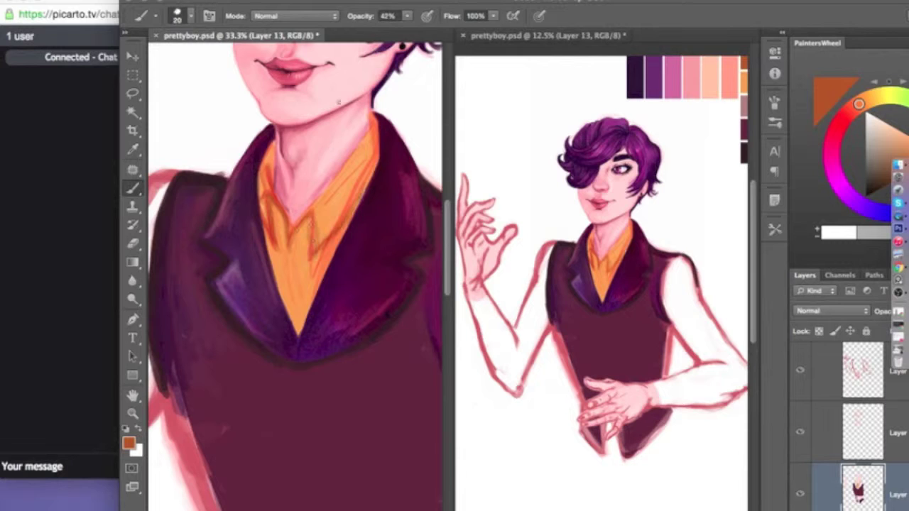
Lighten the shirt placket with orange on Layer 28 above the clothes group, using a 10 px brush at 48% opacity
left_click(132, 149)
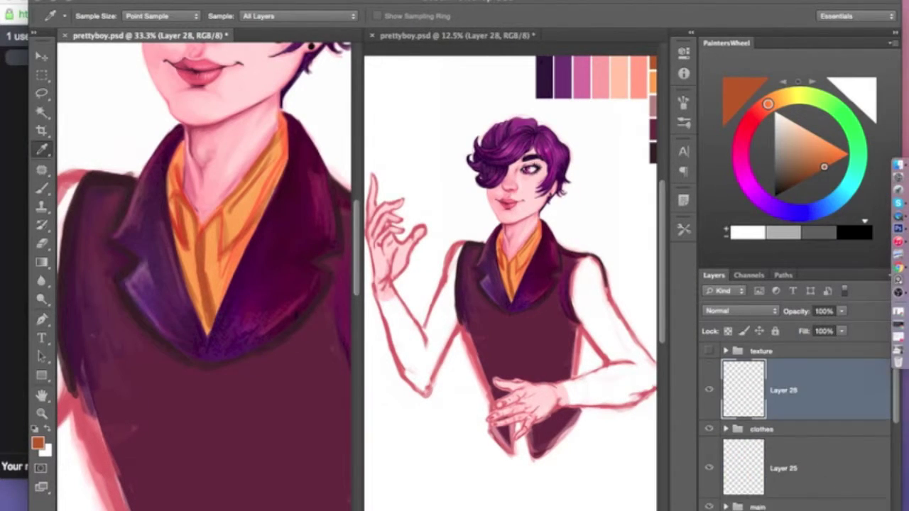
left_click(277, 248)
key("super+equal")
key("super+equal")
key("b")
left_click(160, 16)
left_click(383, 15)
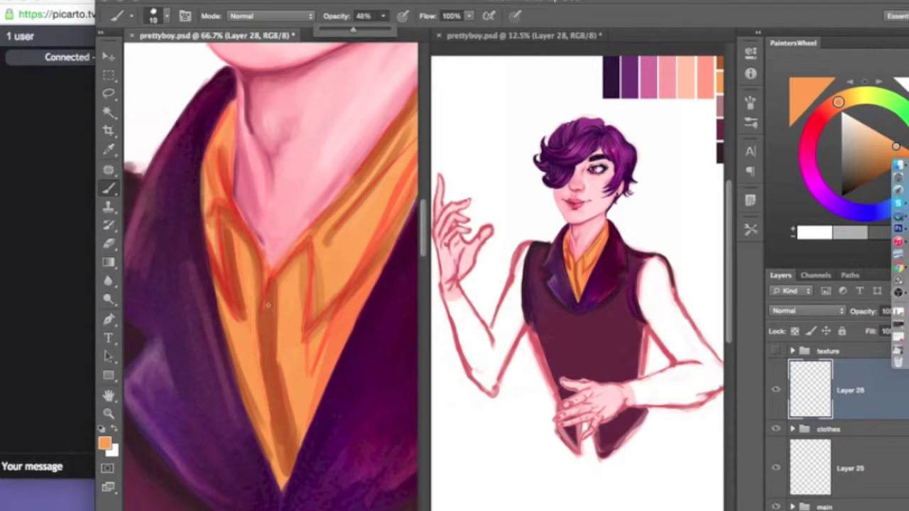
left_click_drag(268, 305, 276, 415)
Repaint the left collar point's folds in sampled brown and blend them with lighter orange tones
left_click(824, 112)
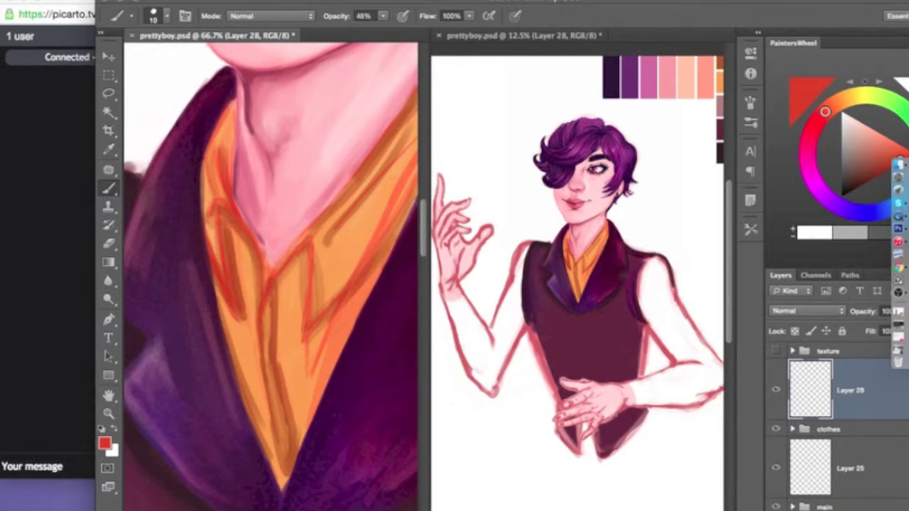
left_click(225, 238, "alt")
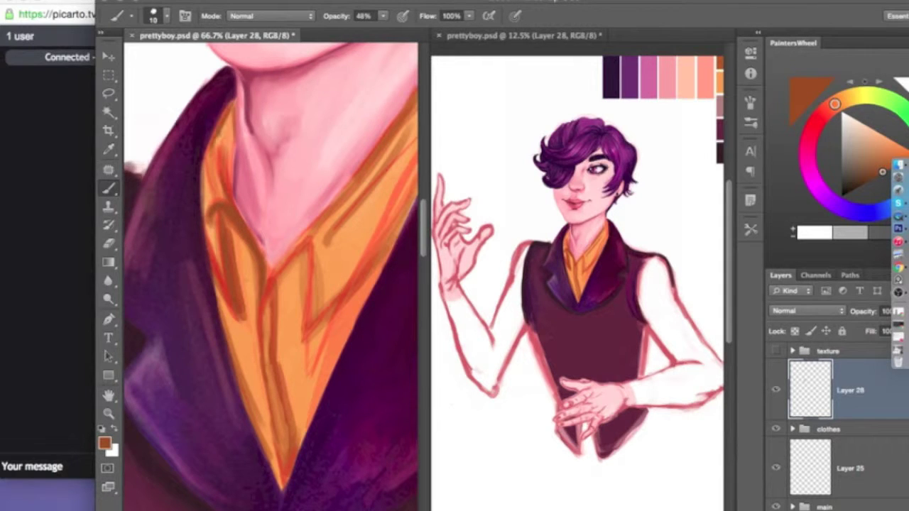
left_click(222, 147, "alt")
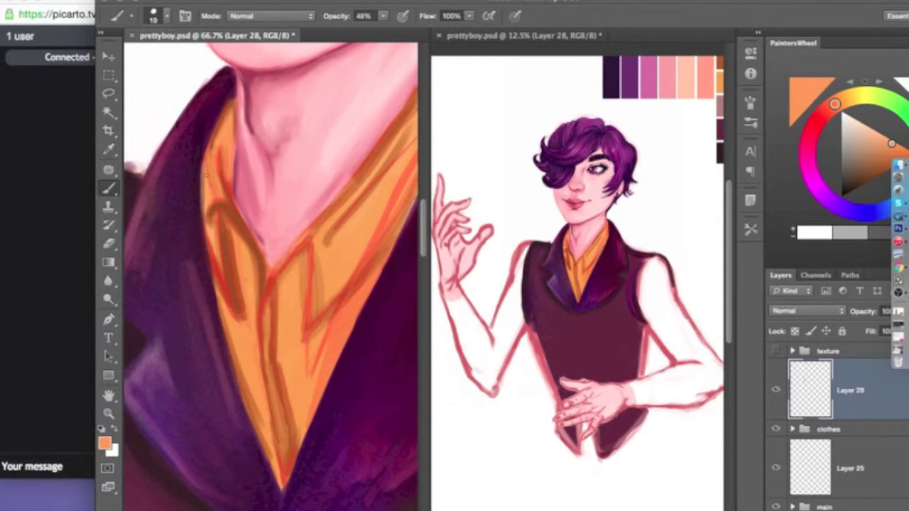
left_click(219, 267, "alt")
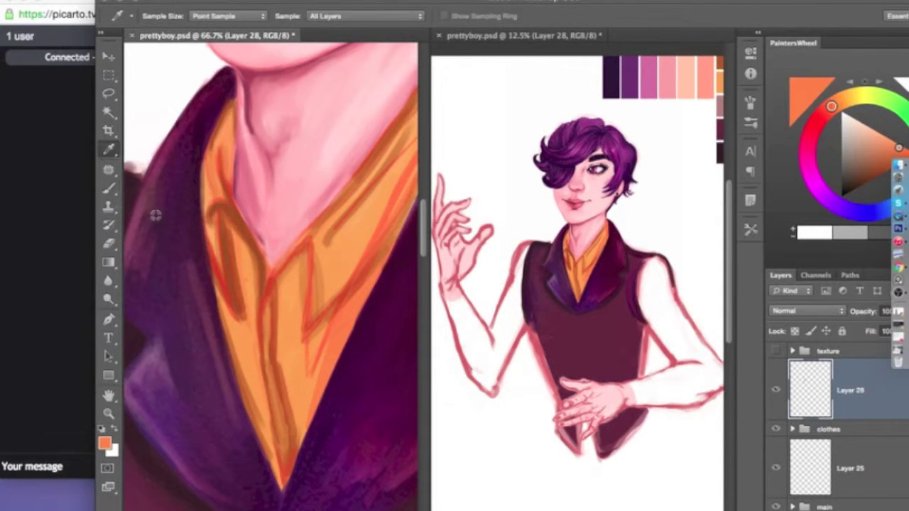
left_click(294, 331, "alt")
Refine the neck edge with sampled pinks and outline the right collar point in brown with a 13 px brush
left_click(128, 187, "alt")
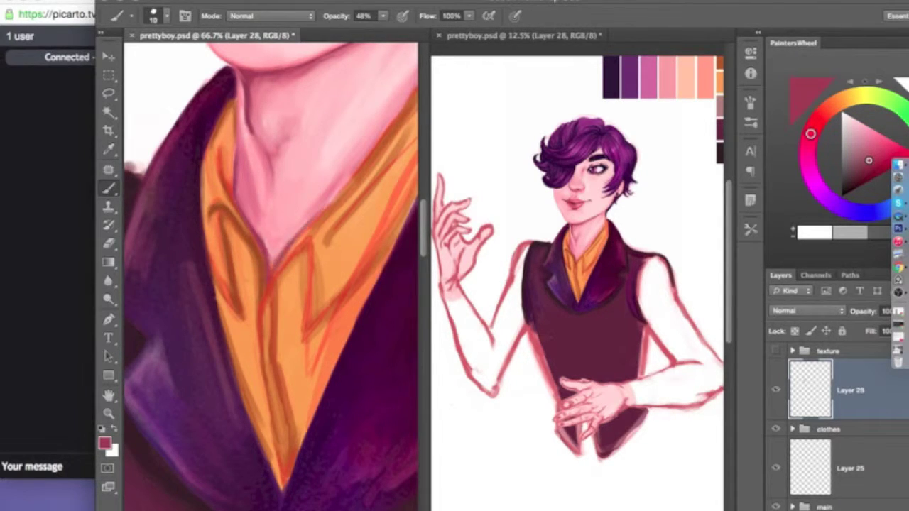
left_click(320, 78, "alt")
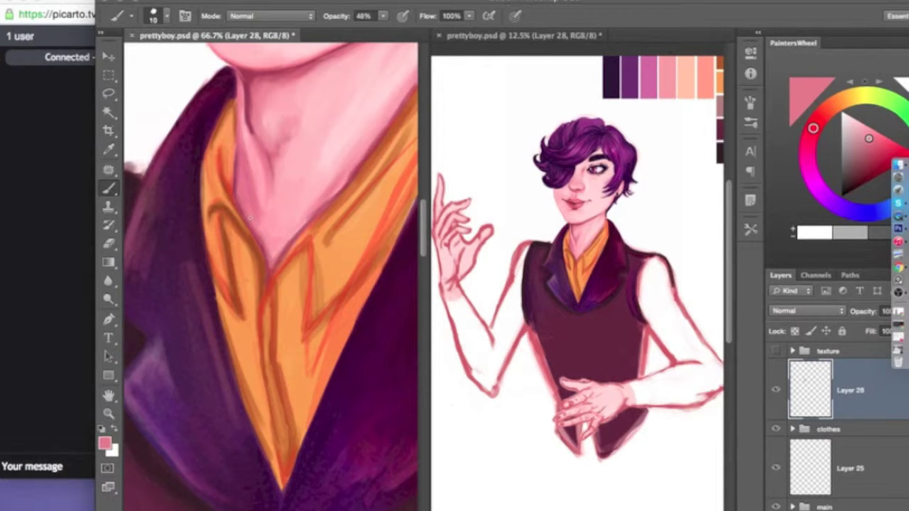
left_click(215, 223, "alt")
right_click(216, 222)
key("Escape")
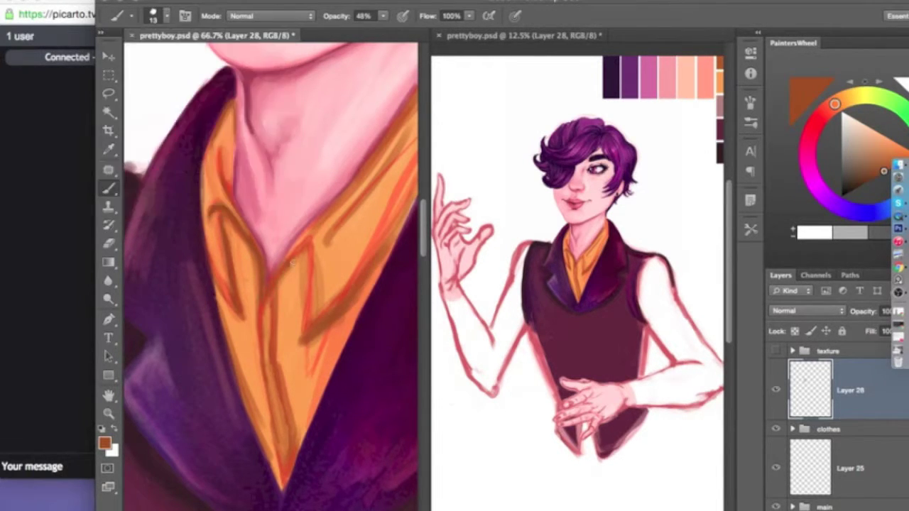
left_click_drag(347, 291, 409, 177)
Add a highlight along the vest's right armhole with dusty pink sampled from the palette
left_click(700, 113, "alt")
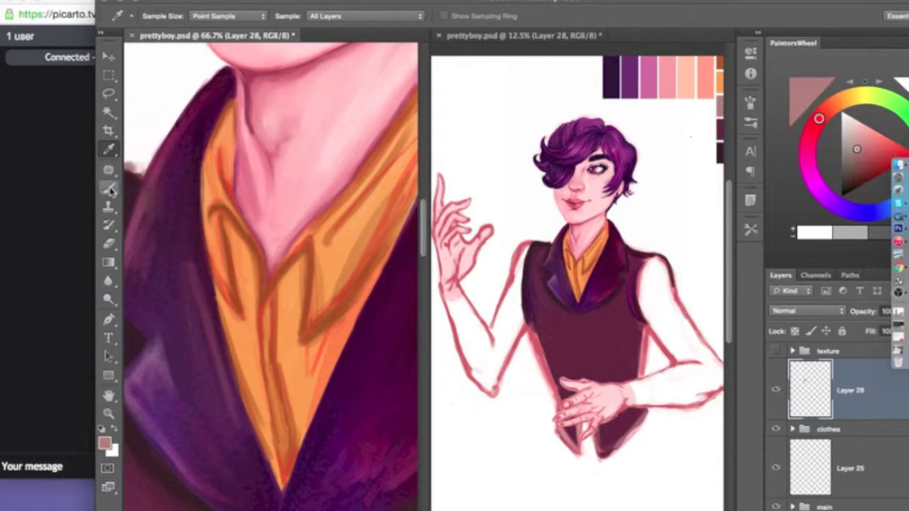
scroll(270, 277, "left", 5)
scroll(270, 277, "right", 5)
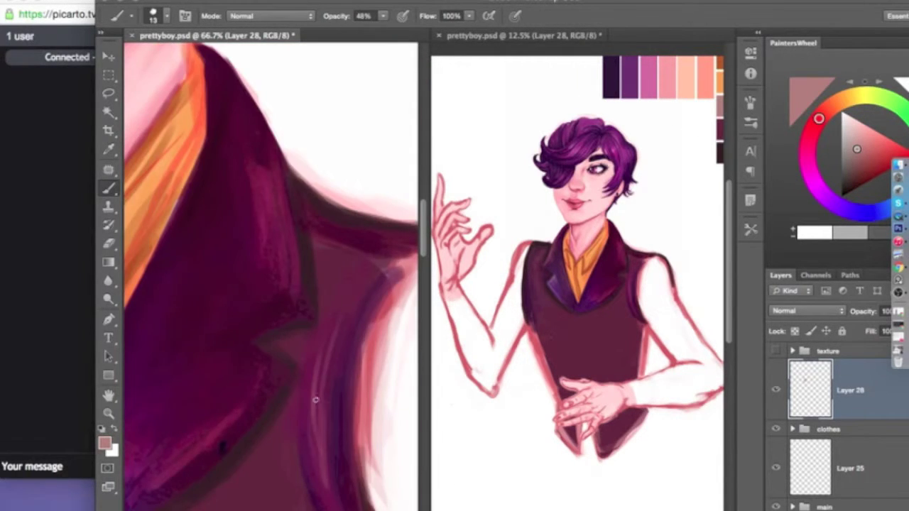
Paint over the leftover red sketch lines on the shirt front with sampled oranges, using a 16 px brush
left_click(233, 448, "alt")
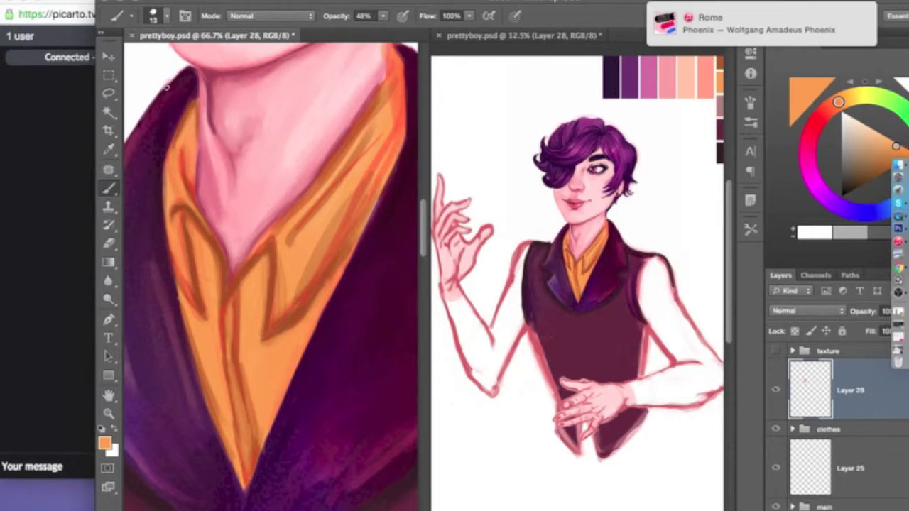
left_click(193, 220, "alt")
right_click(193, 220)
key("Escape")
scroll(271, 276, "up", 5)
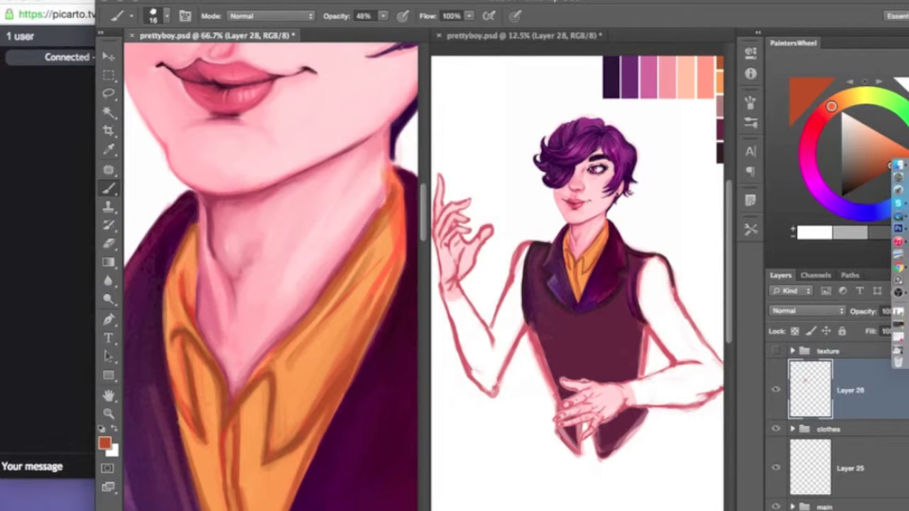
Cover the red sketch lines on the upper right side of the collar with sampled orange and a smaller brush
left_click(390, 178, "alt")
right_click(391, 179)
key("Escape")
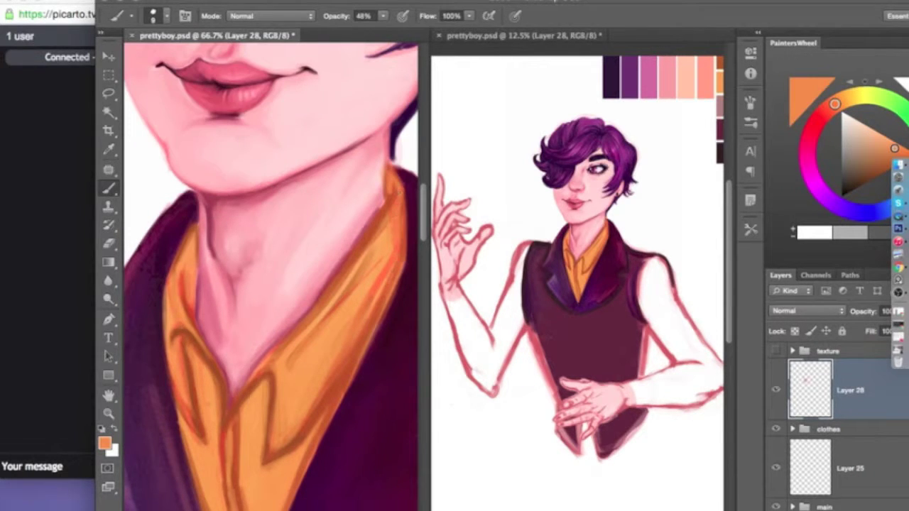
Set the foreground colour to dark brown #753808 and deepen the fold lines of the collar and placket
left_click(105, 443)
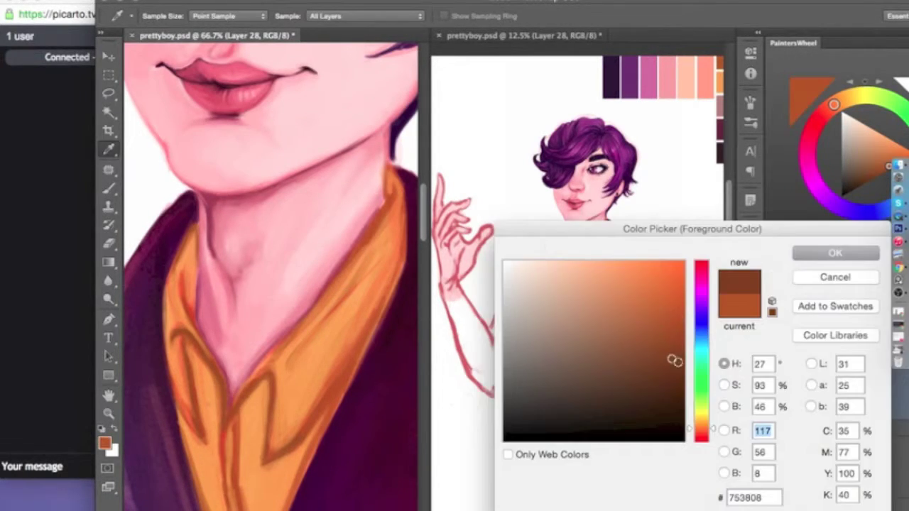
left_click(673, 360)
left_click(860, 253)
right_click(108, 188)
key("Escape")
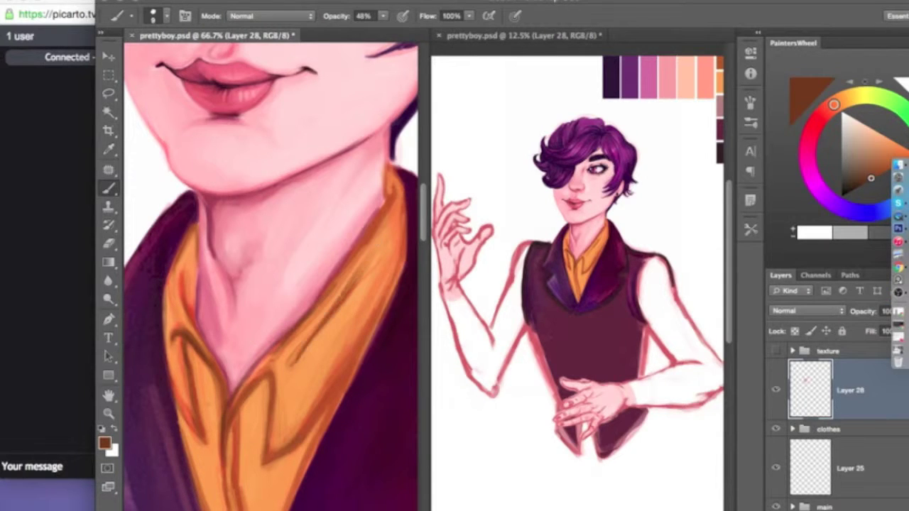
Blend the right side of the collar with sampled rust and light orange, and clean its neck edge with pink
left_click(397, 213, "alt")
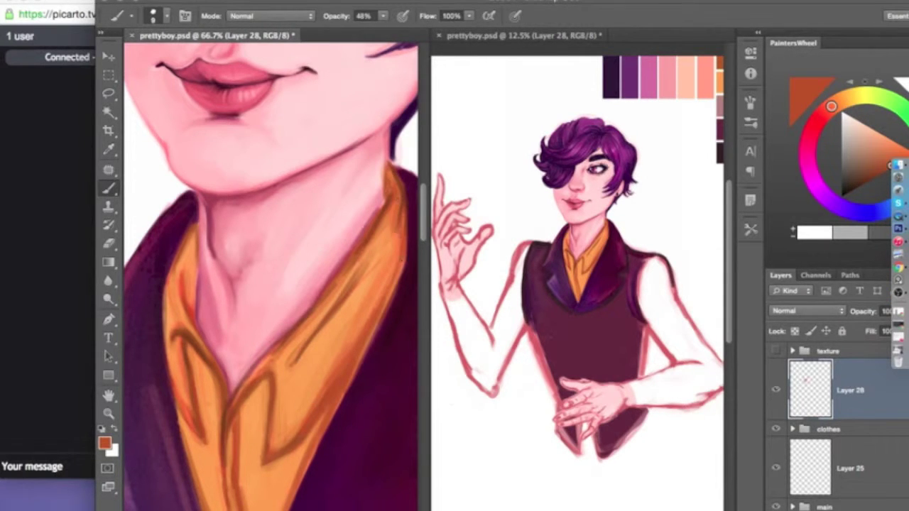
left_click(284, 346, "alt")
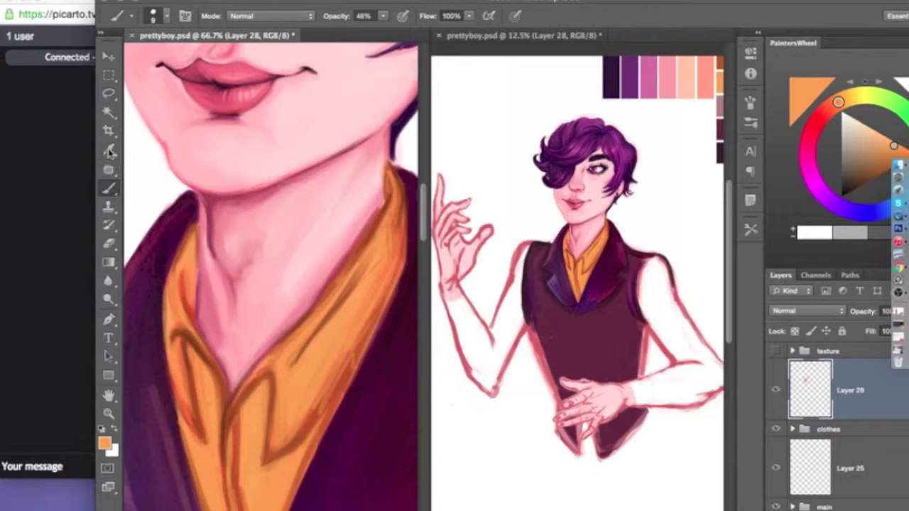
left_click(374, 210, "alt")
scroll(239, 306, "down", 5)
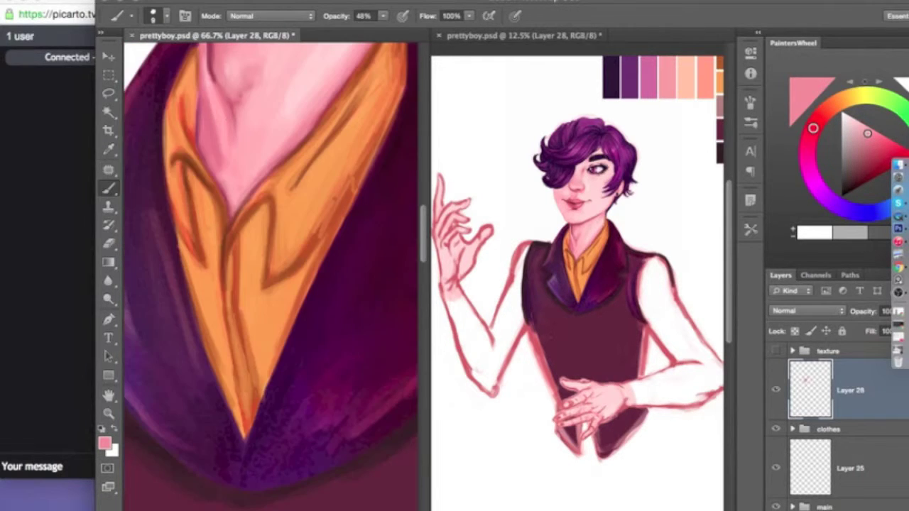
Pick a light peach-orange as the foreground colour and brush highlights onto the shirt collar
key("i")
left_click(305, 341)
left_click(104, 443)
key("Return")
right_click(108, 188)
left_click(157, 183)
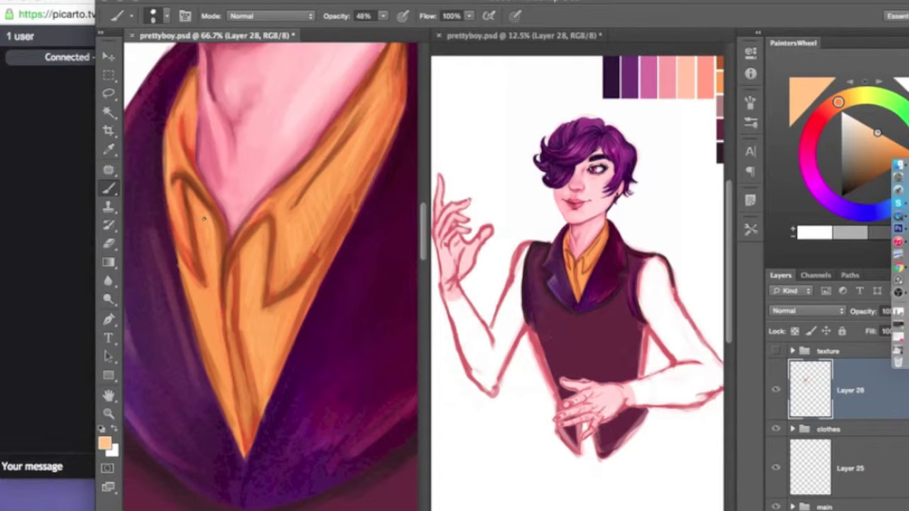
Touch up the edges of the purple lapels with sampled dark maroon and plum
left_click(266, 424, "alt")
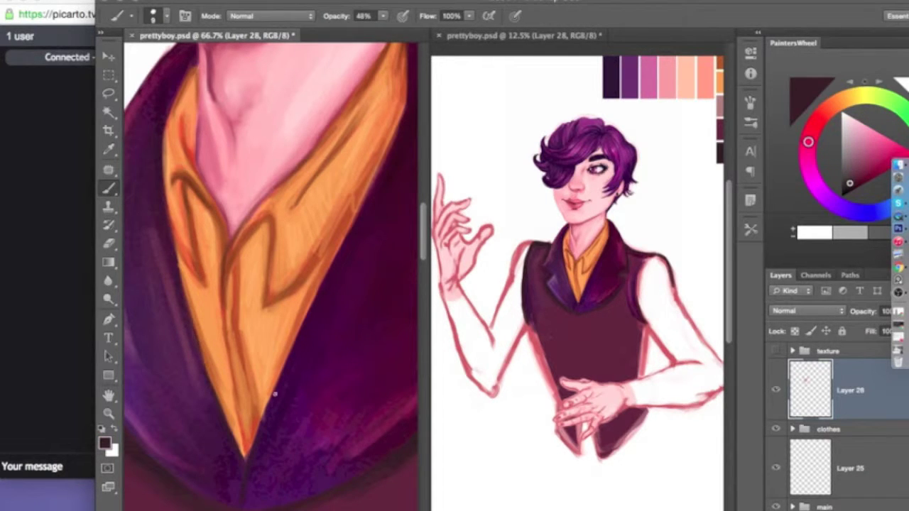
scroll(367, 201, "down", 5)
left_click(248, 412, "alt")
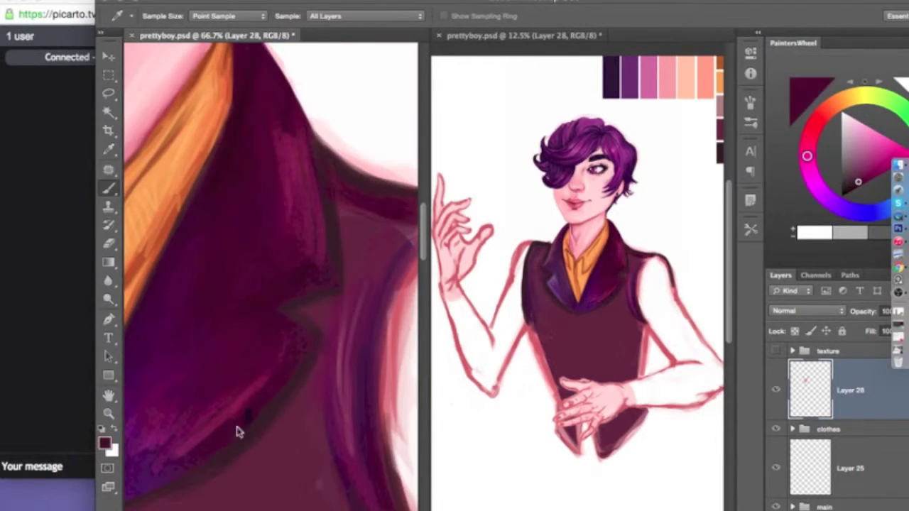
key("z")
left_click(213, 211, "alt")
left_click(140, 284, "alt")
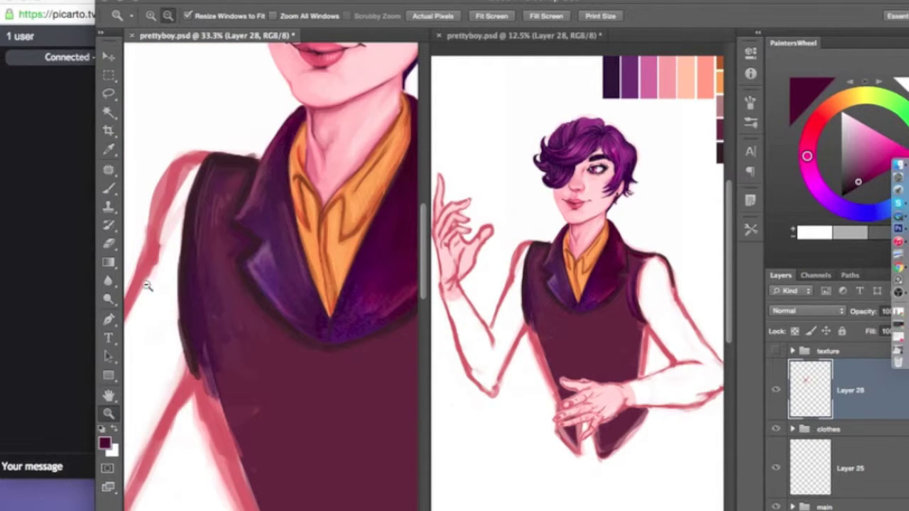
Paint dark edging and plum shading down the vest's left side to the hand with a larger brush and sampled vest colours
key("b")
left_click(166, 15)
scroll(270, 284, "down", 3)
left_click_drag(284, 490, 227, 358)
mouse_move(245, 401)
left_mouse_down()
mouse_move(195, 270)
mouse_move(259, 451)
left_mouse_up()
left_click(196, 263, "alt")
left_click(196, 124, "alt")
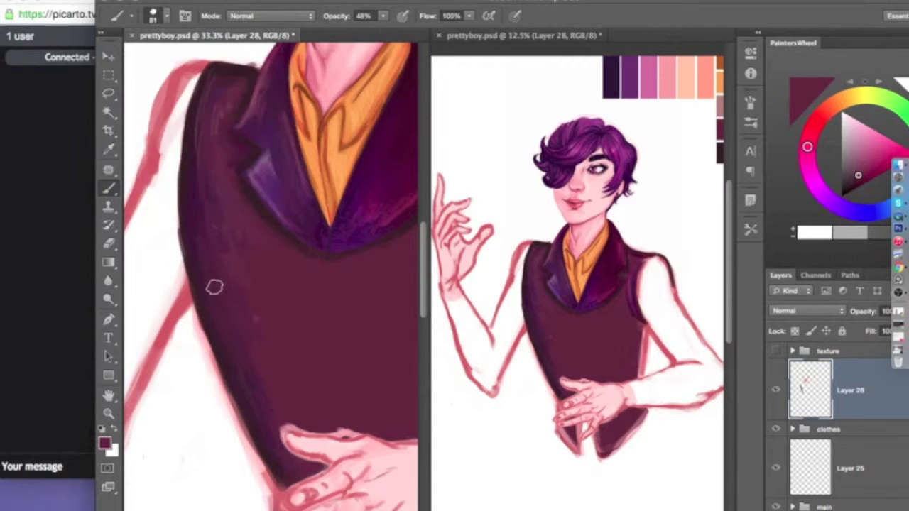
Lasso the collar and lapels on Layer 28, excluding the neck and upper shirt, move them lower on the vest, and deselect
key("z")
left_click(234, 157, "alt")
left_click(281, 207, "alt")
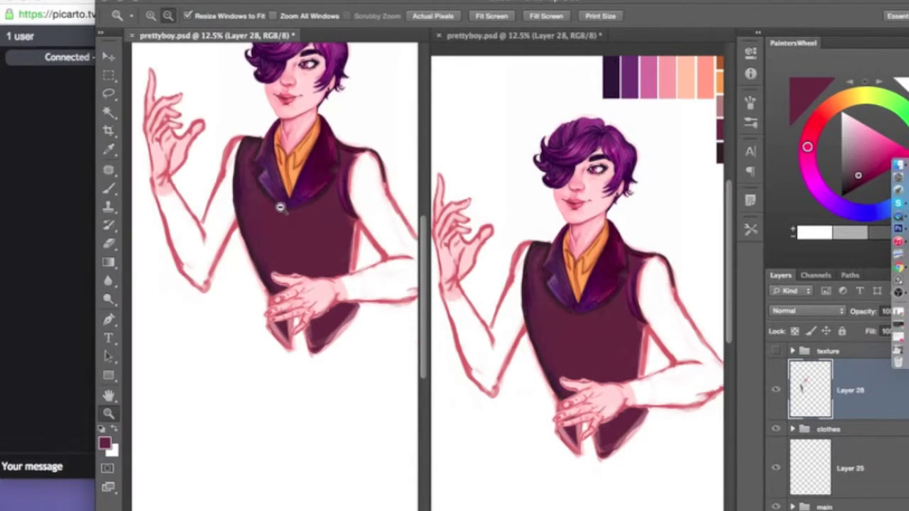
left_click(288, 218, "alt")
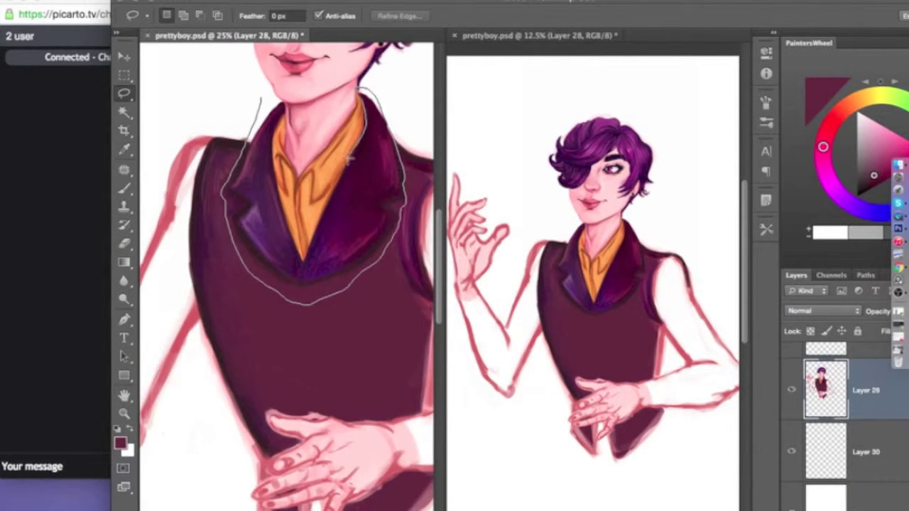
left_click_drag(269, 149, 264, 94)
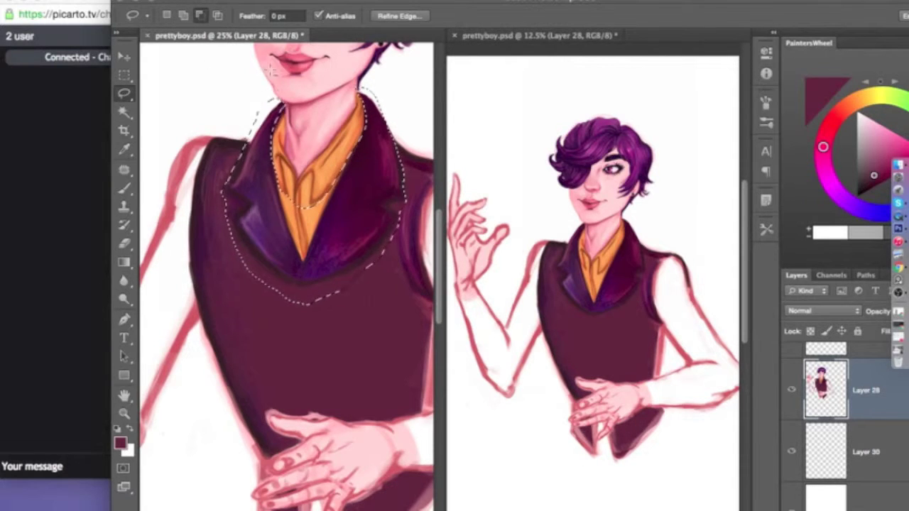
key("ctrl+t")
left_click_drag(318, 310, 313, 389)
key("Return")
key("ctrl+d")
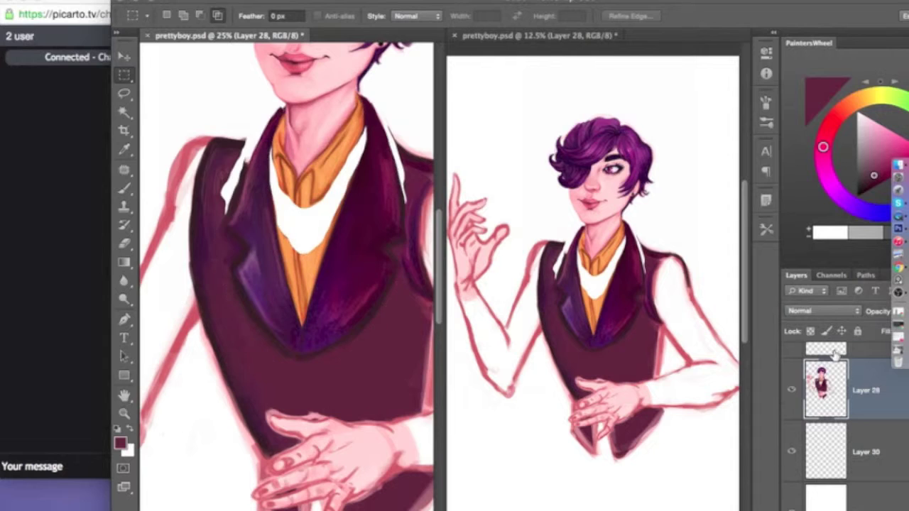
Add a new layer and cover the white gap beside the left lapel with sampled dark brown and maroon at 82% brush opacity
key("ctrl+alt+shift+n")
key("i")
left_click(243, 142)
key("b")
scroll(242, 106, "up", 1)
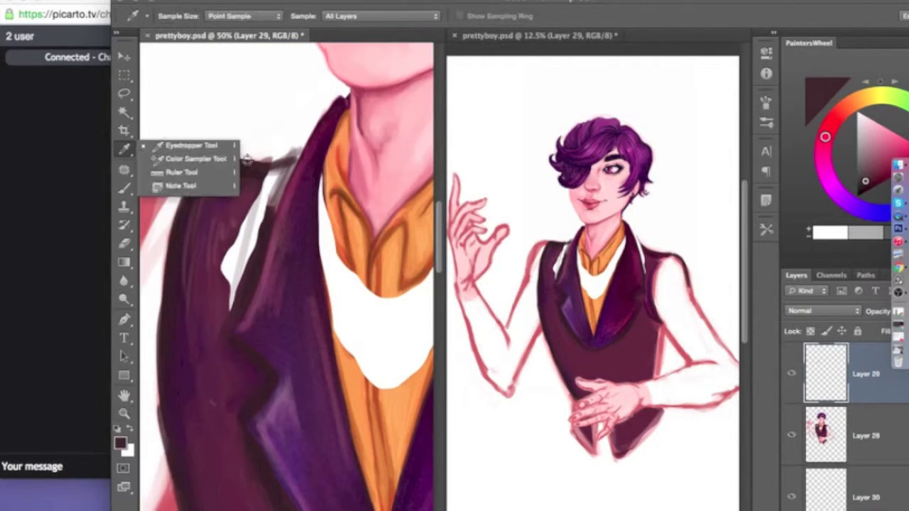
left_click_drag(298, 142, 227, 284)
left_click(241, 213, "alt")
left_click_drag(423, 30, 426, 29)
left_click_drag(270, 183, 222, 263)
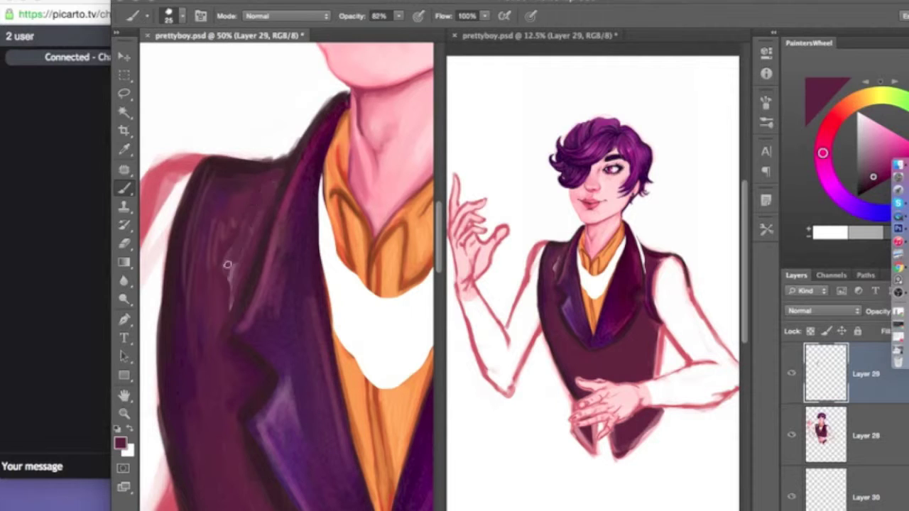
left_click(248, 348, "alt")
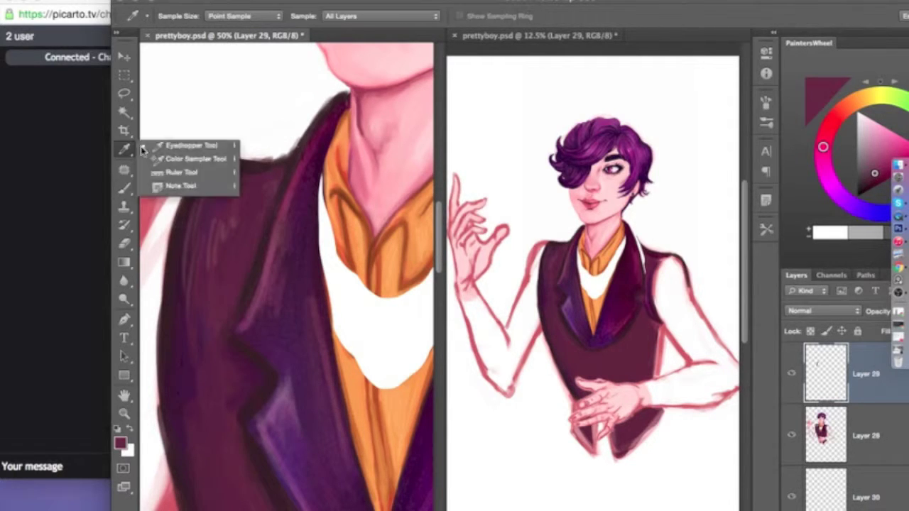
Cover the white gap beside the right lapel and shoulder with sampled dark brown and maroon
scroll(252, 314, "right", 5)
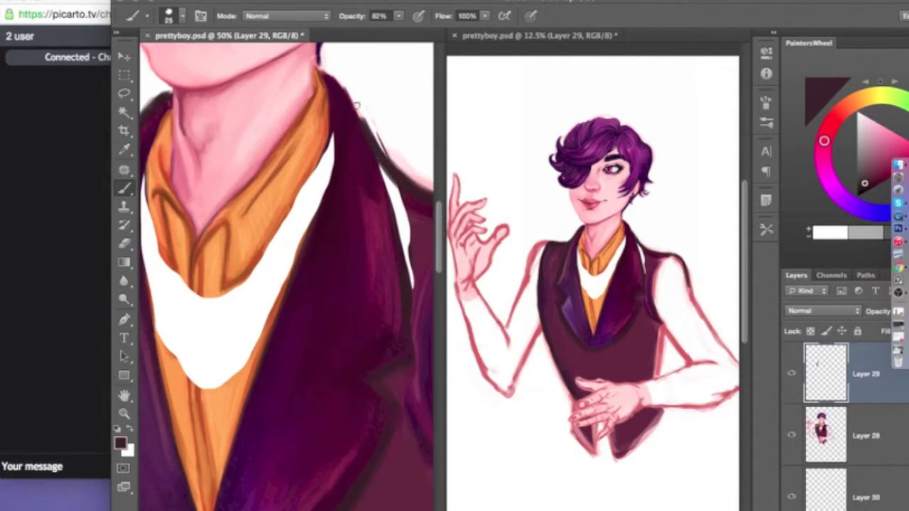
scroll(414, 359, "right", 5)
left_click(197, 262, "alt")
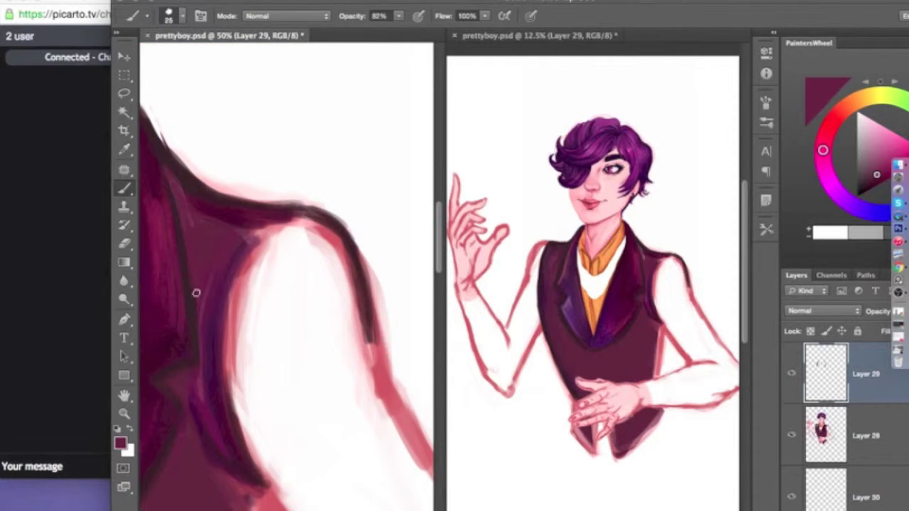
left_click(195, 264, "alt")
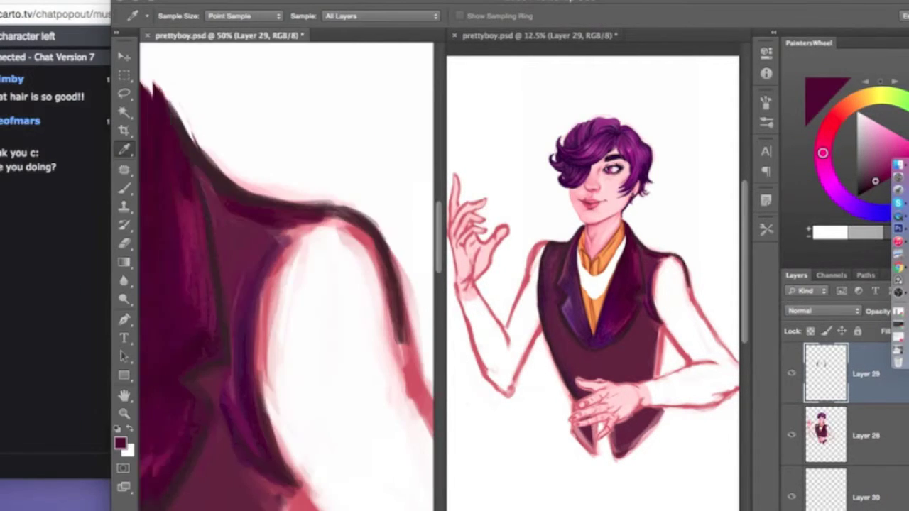
scroll(428, 506, "right", 5)
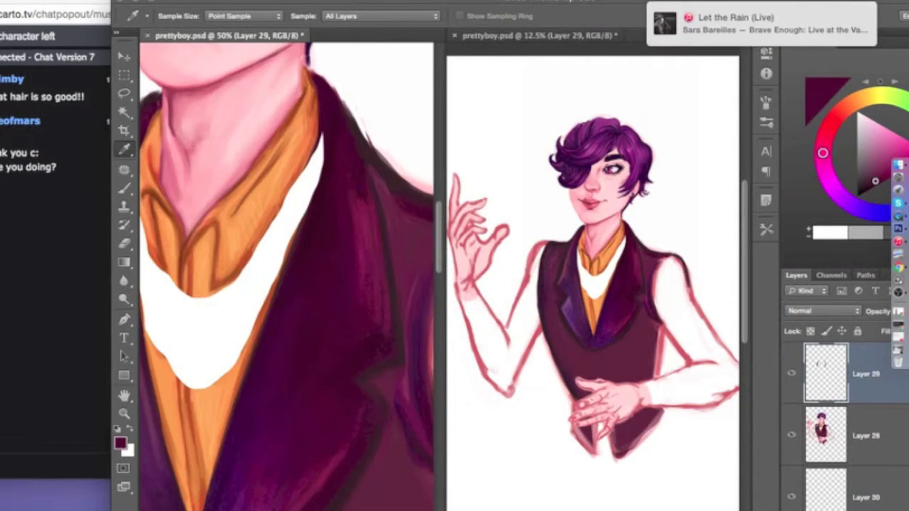
Restore the side-by-side document view and fill the white gap in the shirt with flat orange on Layer 30
right_click(125, 150)
key("b")
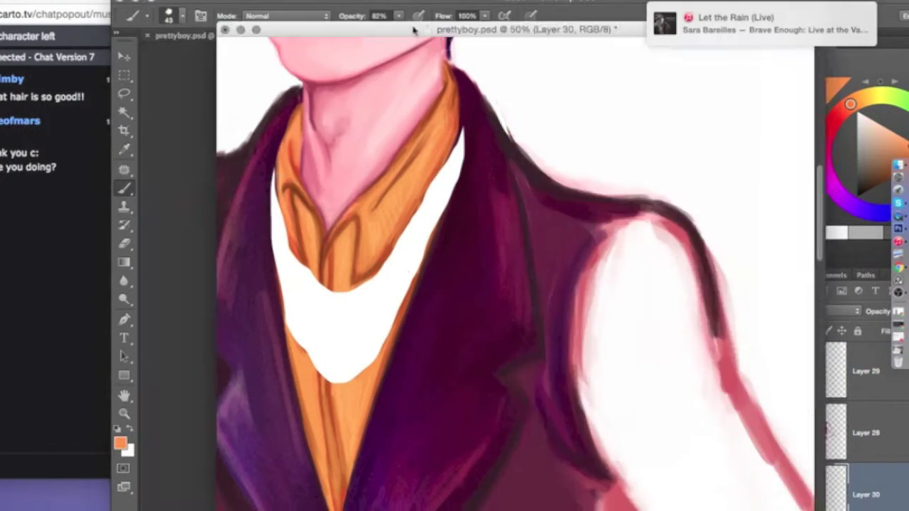
left_click(426, 2)
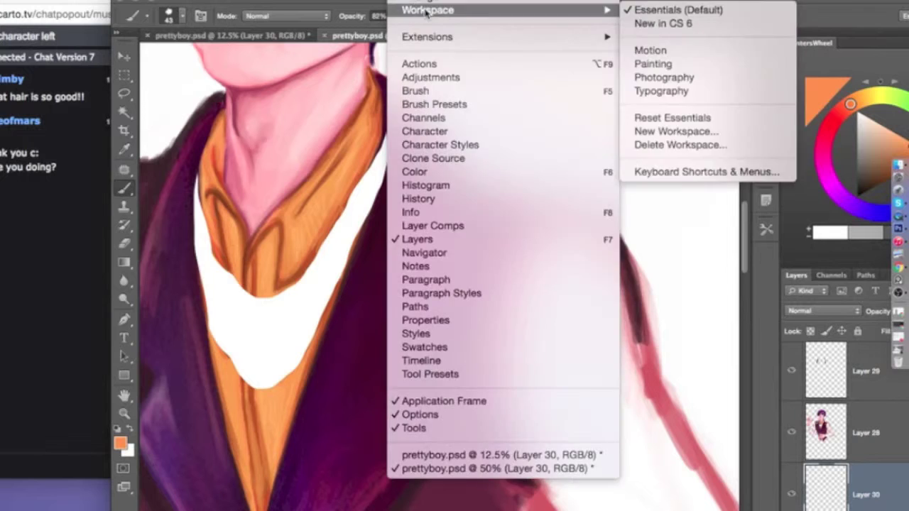
left_click(660, 29)
mouse_move(263, 345)
left_mouse_down()
mouse_move(305, 334)
mouse_move(300, 345)
mouse_move(343, 259)
left_mouse_up()
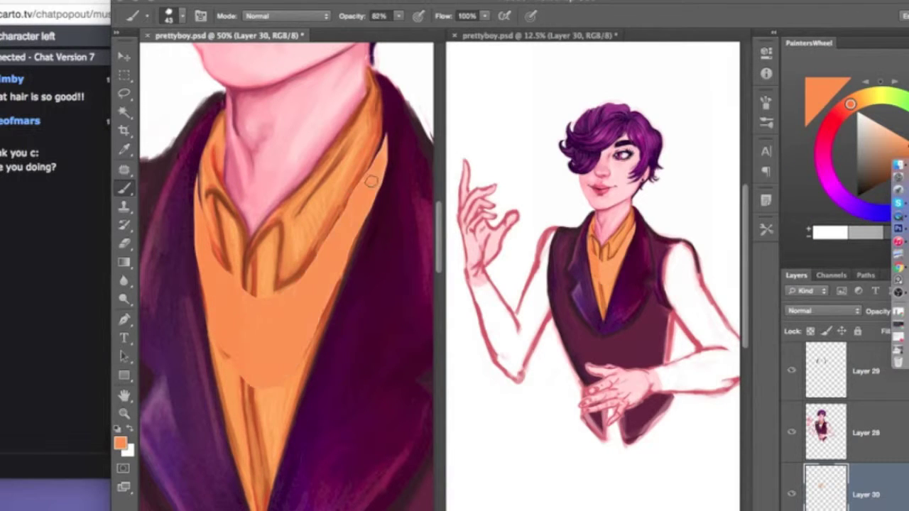
On Layer 29, redraw the shirt's placket lines and left edge over the flat orange with a small brush and sampled shirt colours
right_click(125, 149)
left_click(213, 146)
left_click(316, 245)
left_click(867, 371)
key("b")
left_click(174, 16)
left_click_drag(263, 41, 234, 41)
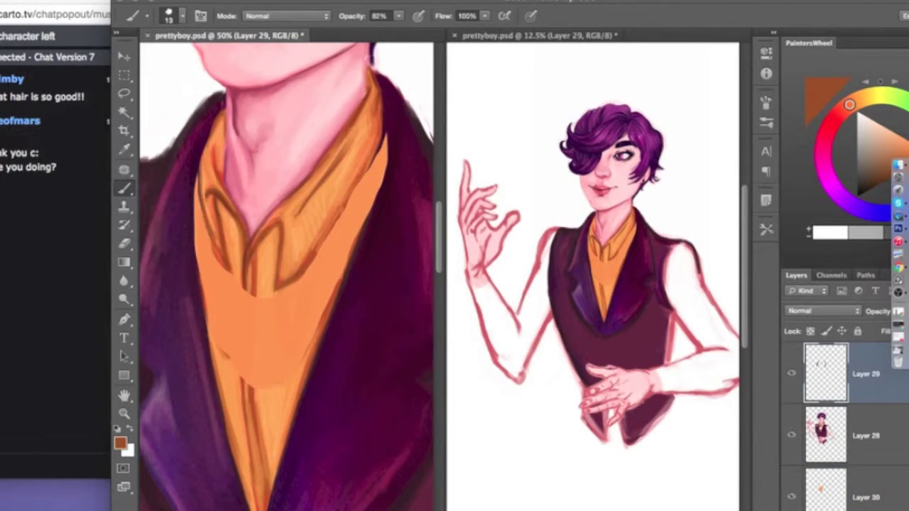
left_click(260, 272, "alt")
left_click(174, 16)
left_click_drag(234, 41, 248, 41)
left_click_drag(276, 404, 241, 287)
left_click_drag(234, 362, 205, 234)
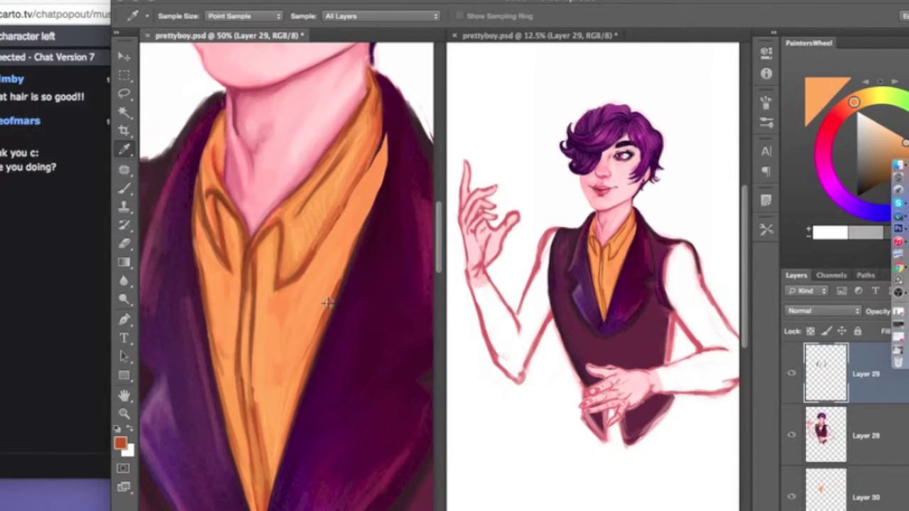
Blend sampled orange into the shirt's right edge and use rust #b14b06 as the foreground colour
left_click(316, 252, "alt")
left_click(173, 16)
left_click_drag(249, 41, 237, 41)
left_click(119, 443)
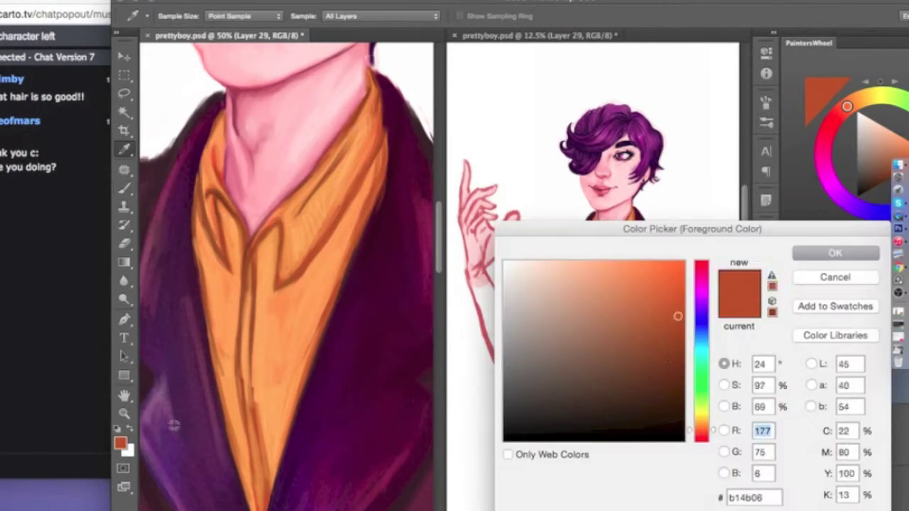
left_click(832, 248)
left_click(174, 16)
right_click(124, 149)
key("b")
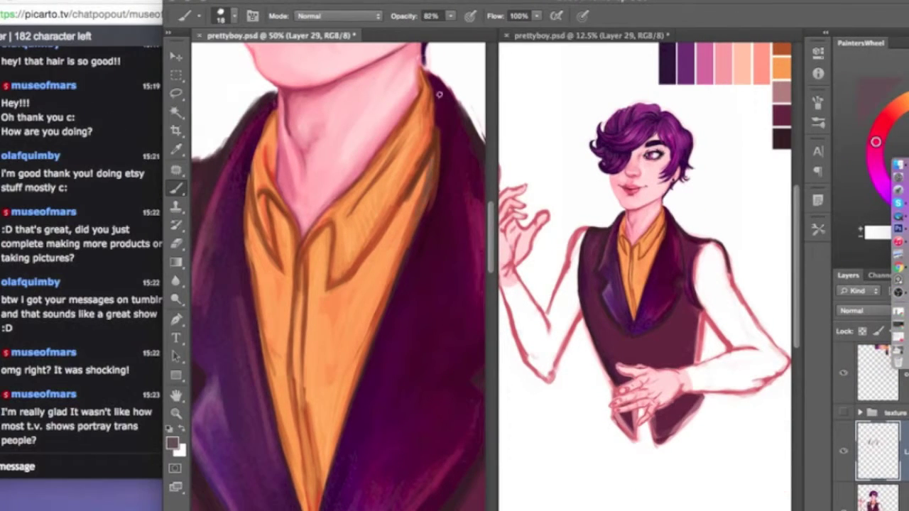
Shade the shirt's right edge and placket with sampled brown and rust, and pick a dark red foreground colour
left_click(429, 170, "alt")
key("alt")
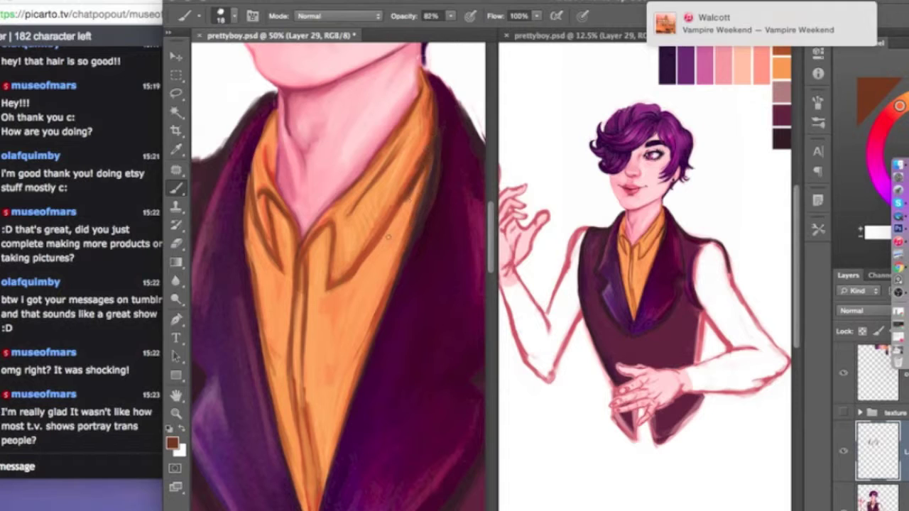
left_click(294, 398, "alt")
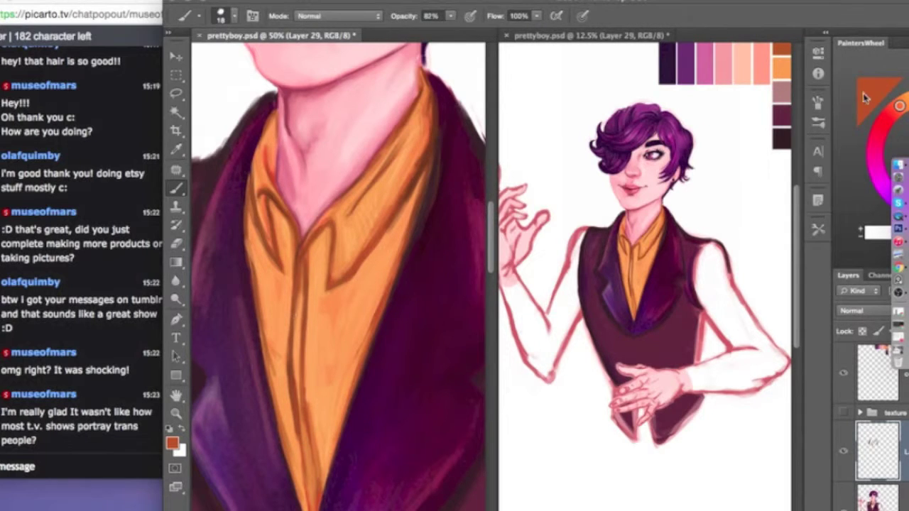
left_click(865, 97)
left_click(655, 351)
key("Return")
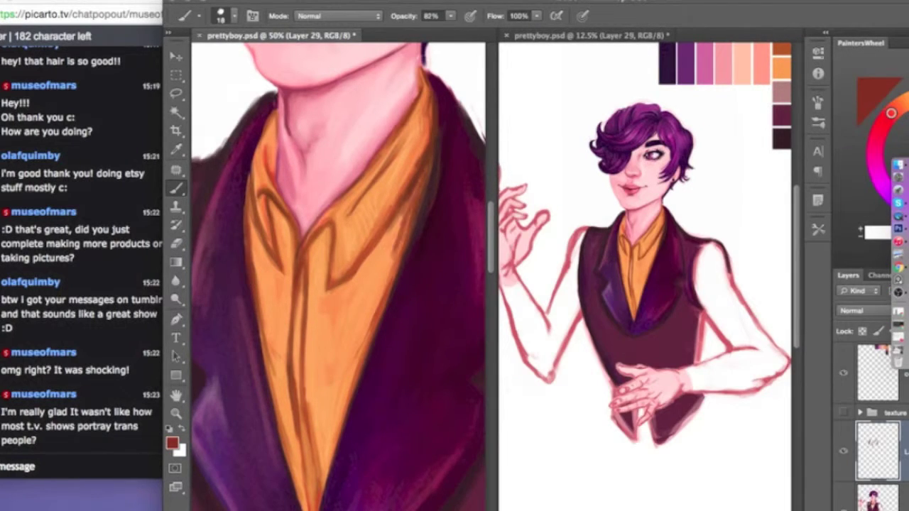
Touch up the nape hair above the collar with sampled dark purple and a smaller brush
scroll(341, 284, "up", 3)
left_click(425, 127, "alt")
left_click(221, 15)
left_click_drag(418, 117, 425, 145)
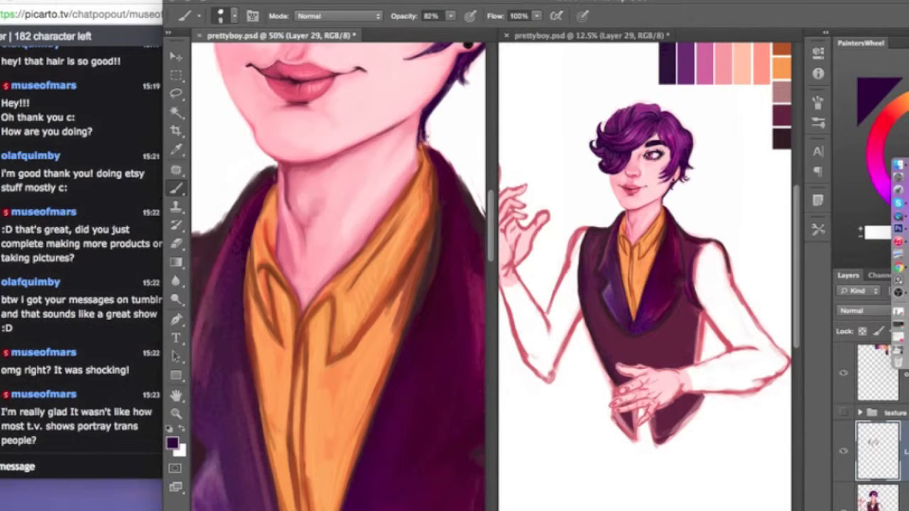
Brush dark purple strands into the crown and left side of the hair
scroll(341, 284, "up", 5)
key("z")
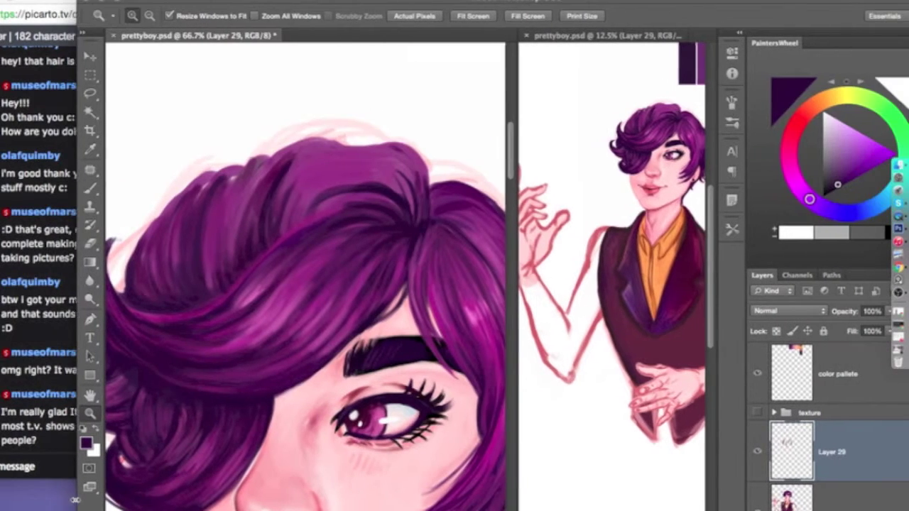
key("b")
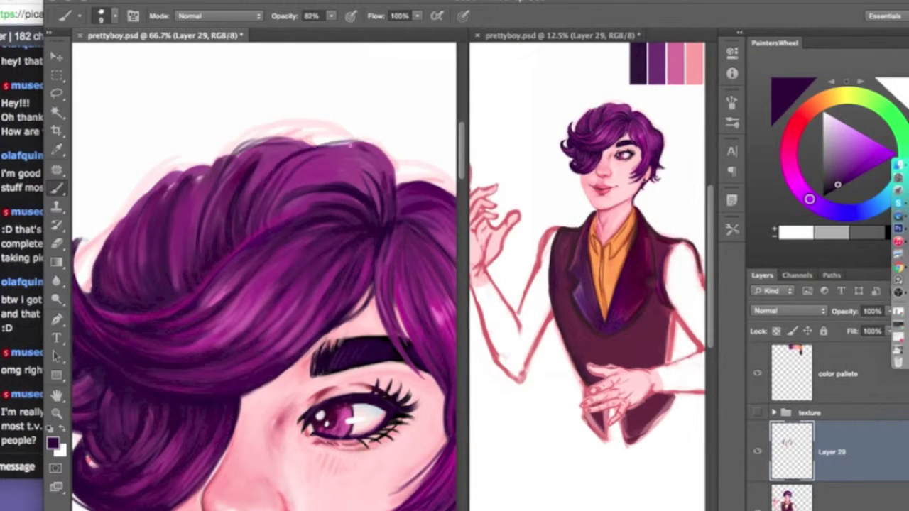
left_click_drag(176, 179, 151, 260)
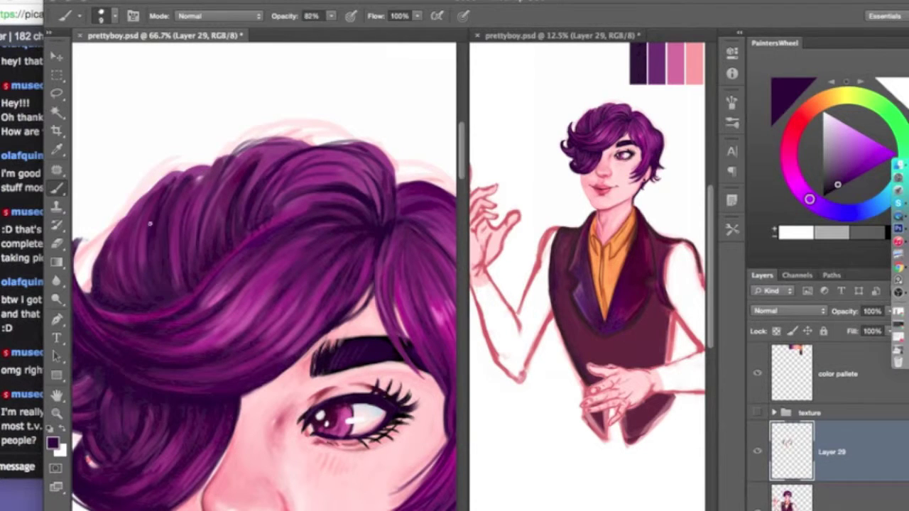
Refine the hair's crown and sweeping fringe with fine strands in sampled magenta, mid purple and dark plum
key("i")
left_click(327, 152)
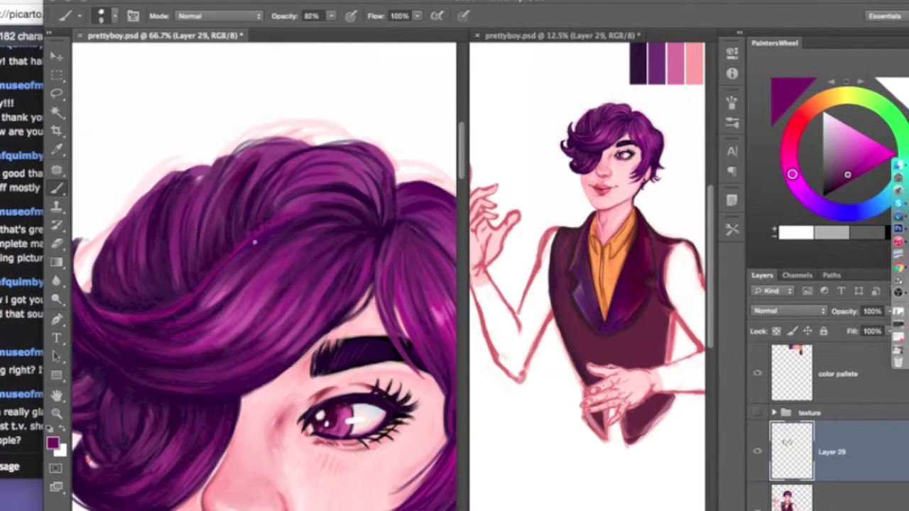
left_click(149, 398)
key("b")
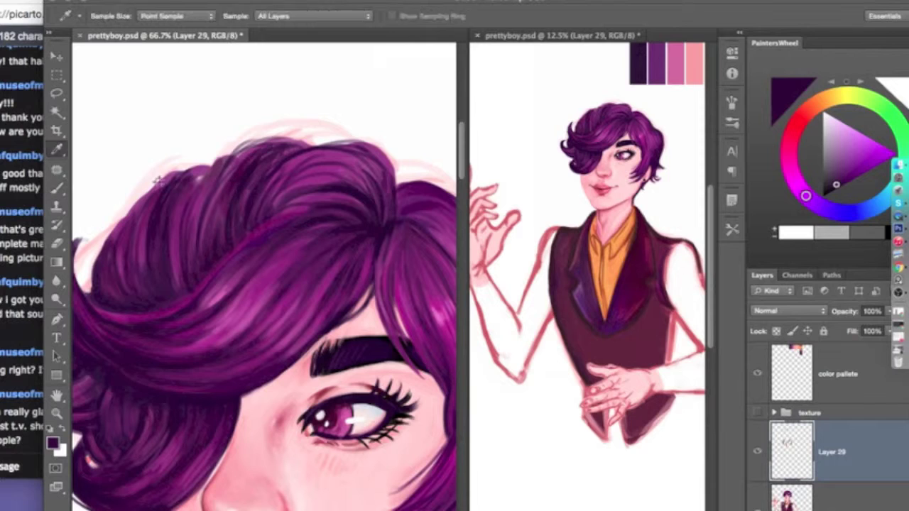
left_click(253, 178, "alt")
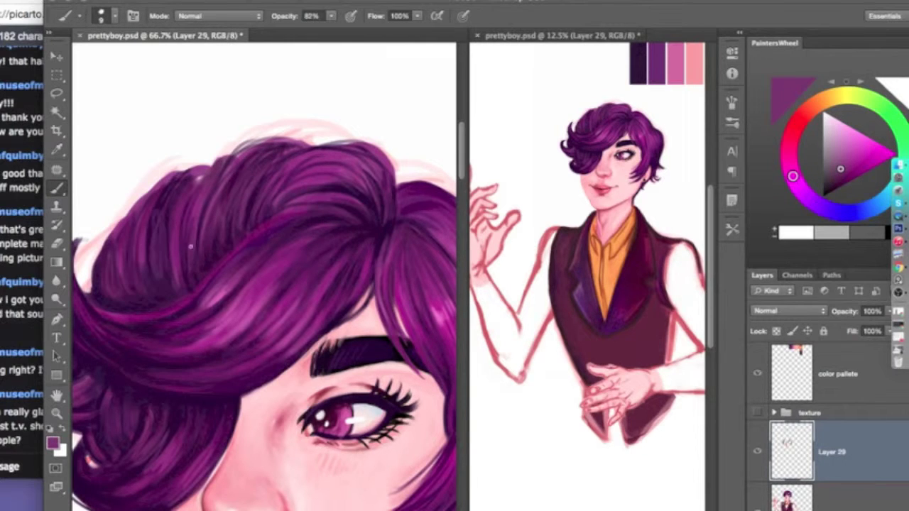
key("i")
left_click(164, 243)
key("b")
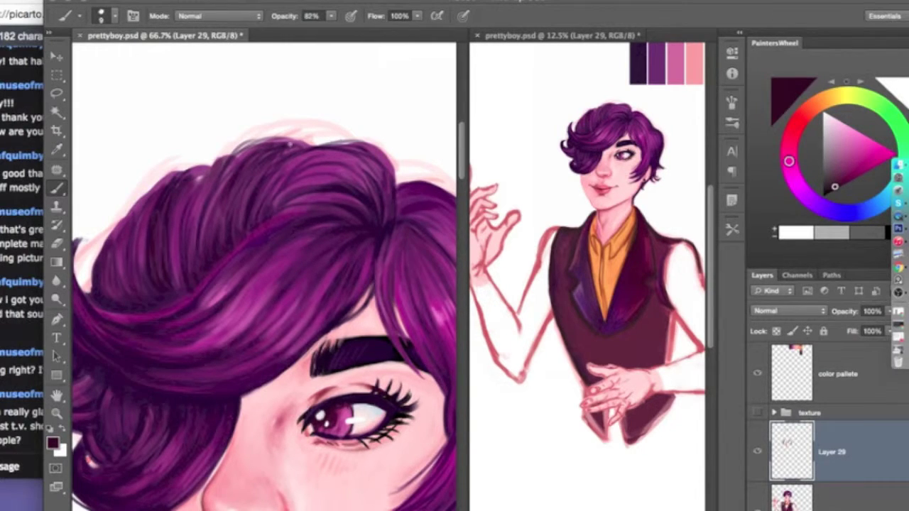
Add fine dark purple strands to the right side of the crown near the parting
scroll(254, 181, "right", 5)
key("i")
left_click(207, 217)
key("b")
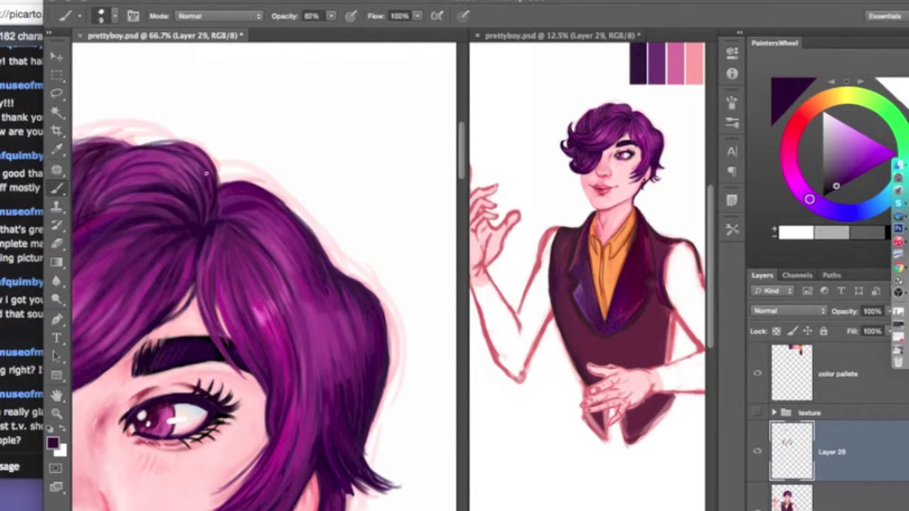
Set the brush to 100% opacity and 10 px and reinforce the nape hair behind the jaw with dark purple
scroll(284, 209, "down", 10)
left_click(114, 17)
left_click(111, 19)
key("0")
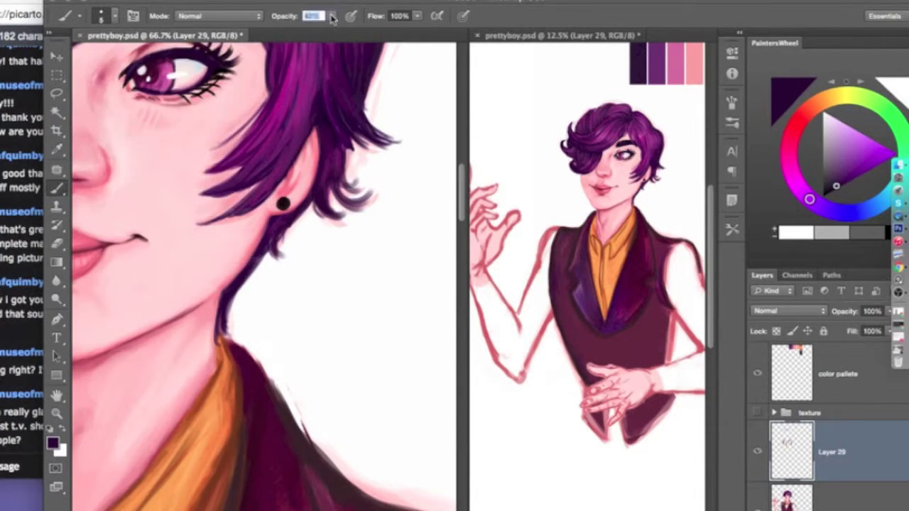
left_click(112, 19)
key("Return")
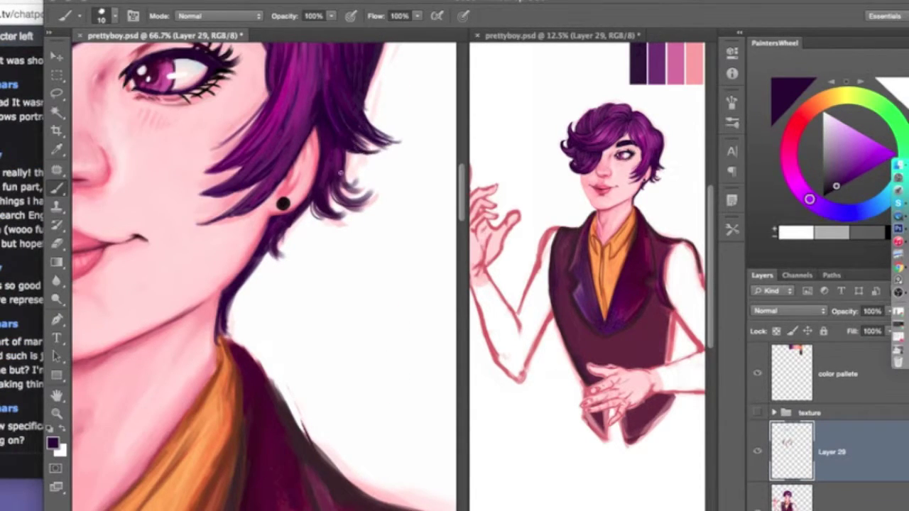
left_click_drag(232, 292, 269, 240)
left_click(304, 122, "alt")
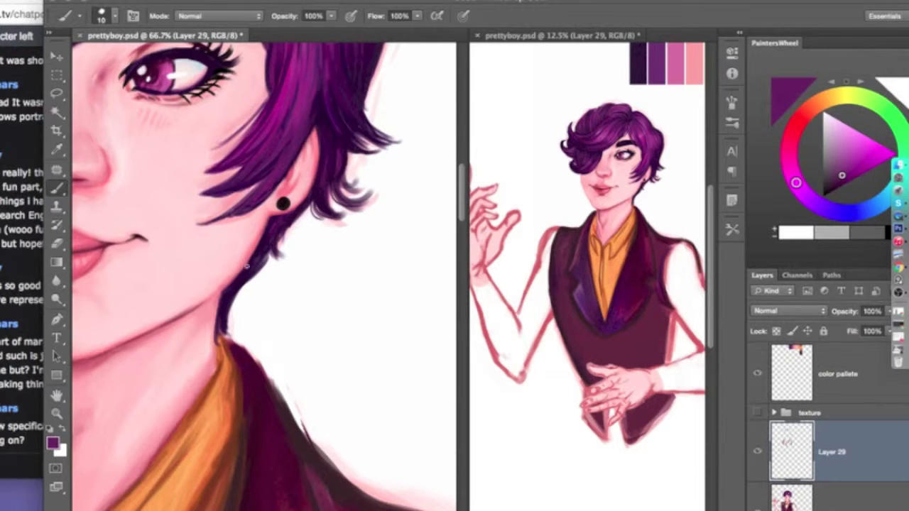
Sample dark purple from the hair and paint fine strands along the left side of the crown
scroll(263, 277, "up", 10)
scroll(263, 277, "left", 10)
left_click(206, 241, "alt")
left_click(51, 443)
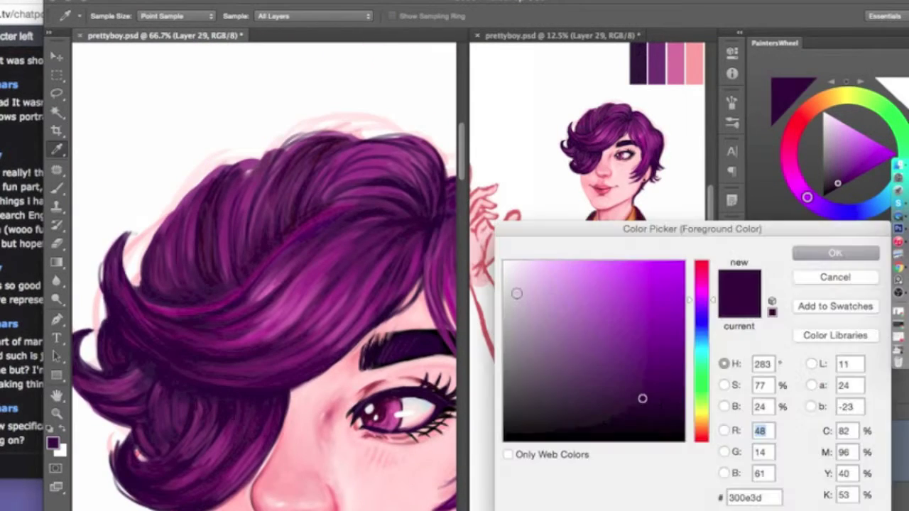
key("Return")
right_click(56, 186)
key("Escape")
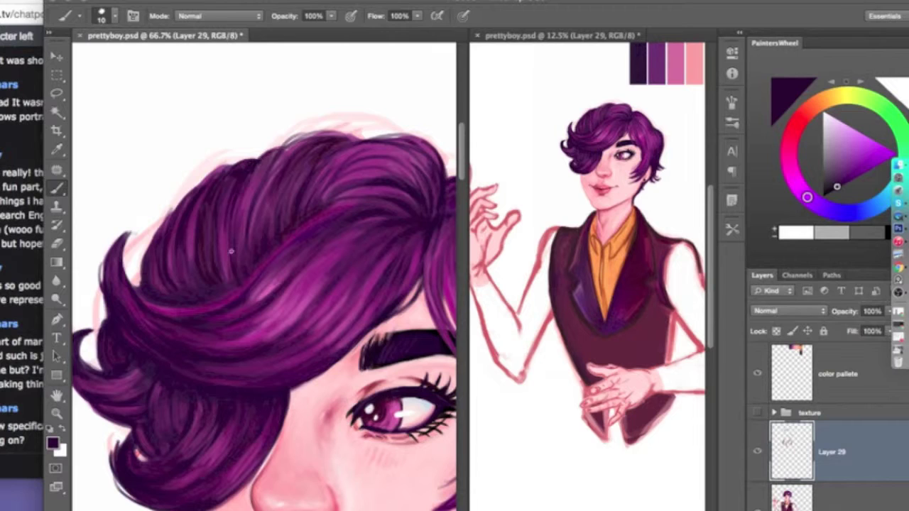
Refine the left crown, sweeping fringe and outer curls with strands in sampled magenta, mid purple and dark purple
left_click(232, 199, "alt")
left_click(135, 174, "alt")
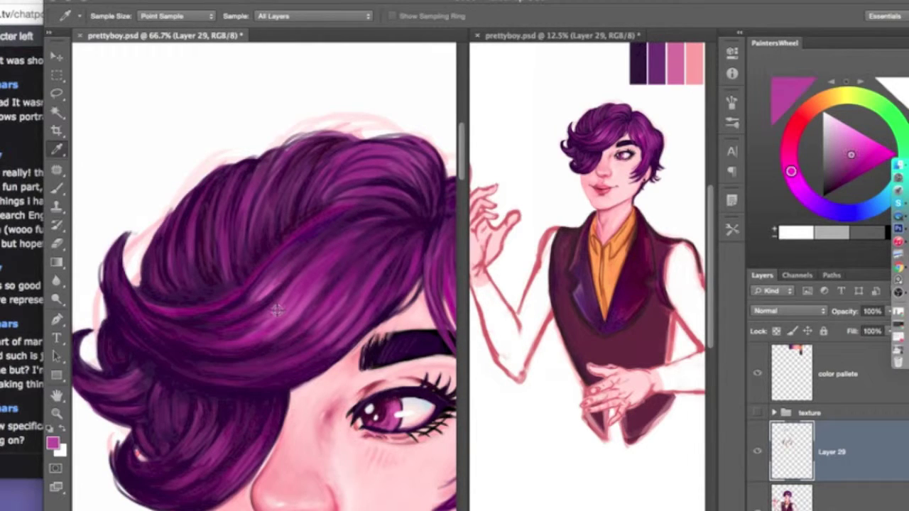
left_click(132, 219, "alt")
scroll(264, 312, "left", 2)
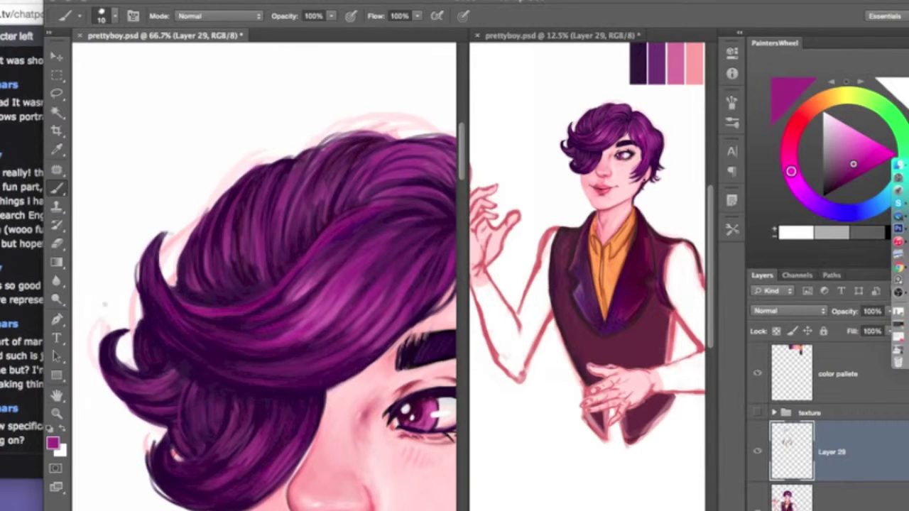
left_click(139, 213, "alt")
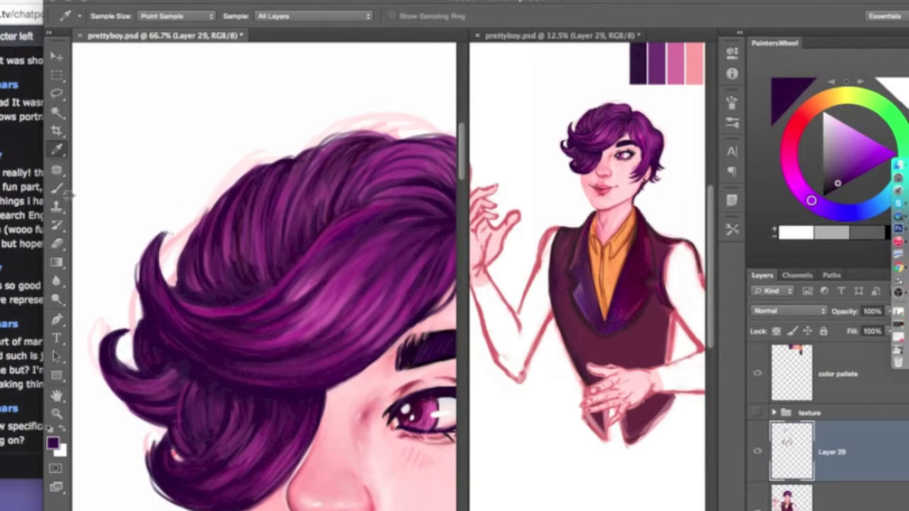
left_click(186, 255, "alt")
left_click(57, 149)
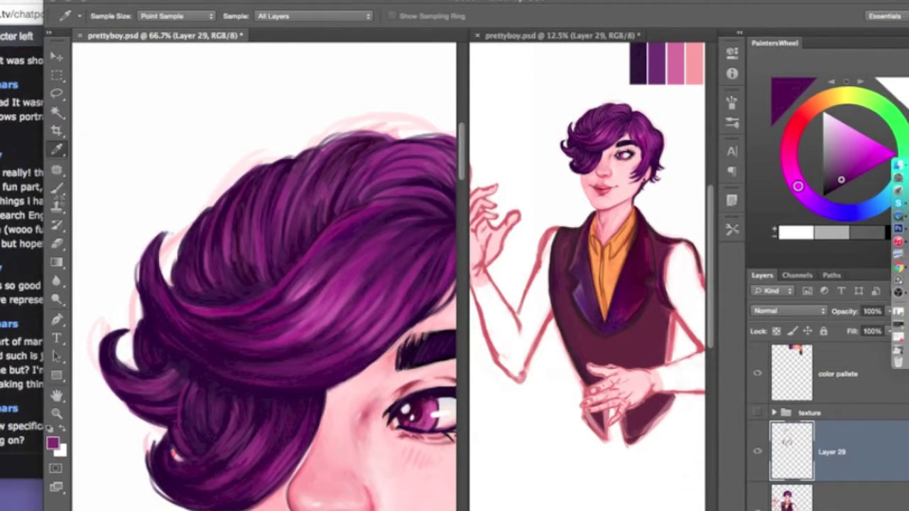
left_click(638, 64, "alt")
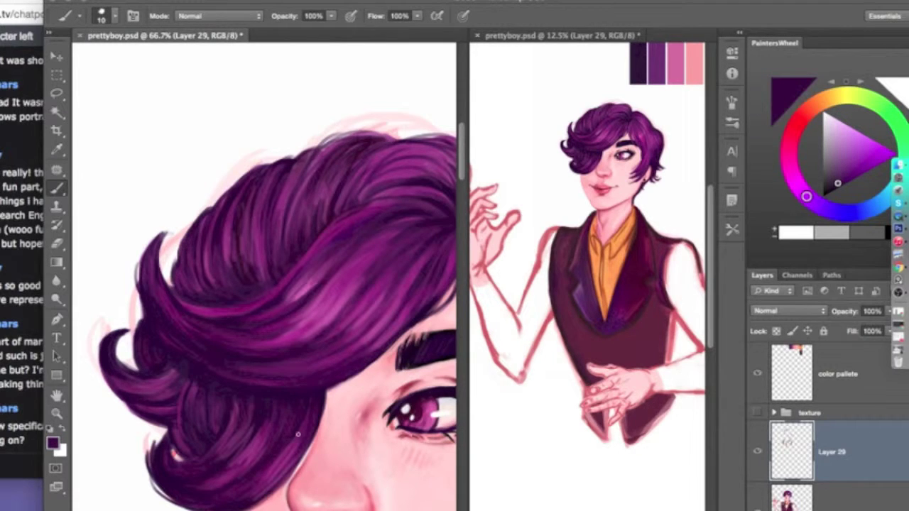
Merge the hair strokes with the character layer and erase the pink sketch lines around the crown with a 22 px eraser
key("ctrl+alt+shift+e")
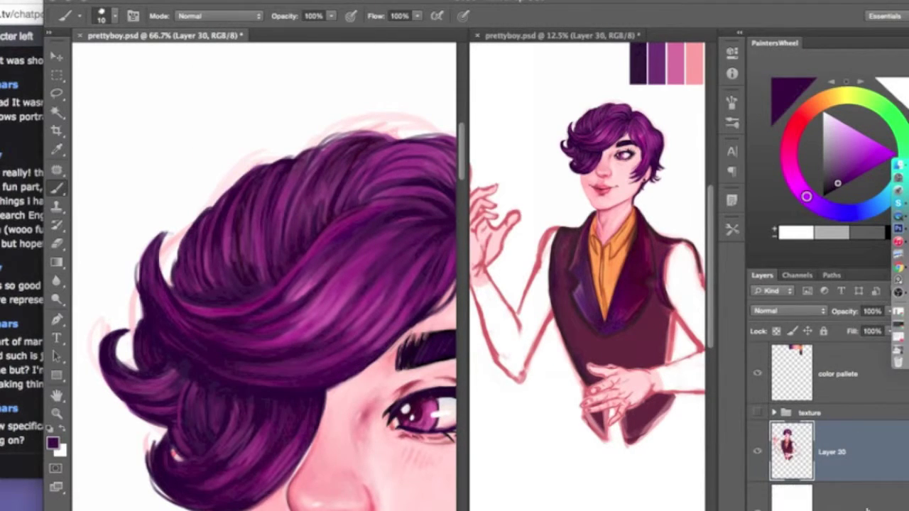
key("e")
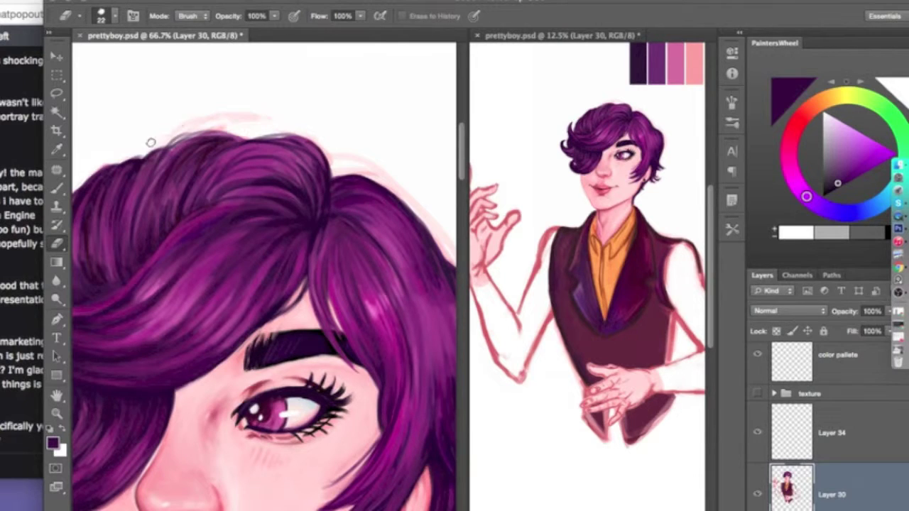
scroll(386, 360, "right", 3)
left_click_drag(220, 153, 366, 276)
left_click_drag(388, 329, 376, 294)
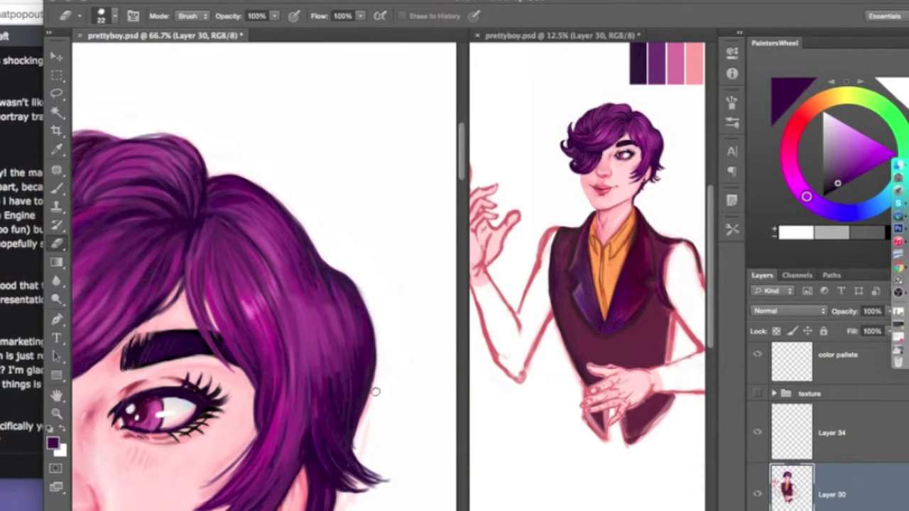
Reduce the eraser to 7 px and clean the edges of the hair flicks at the nape
scroll(376, 392, "down", 5)
key("bracketleft")
key("bracketleft")
key("bracketleft")
key("bracketleft")
key("bracketleft")
key("bracketleft")
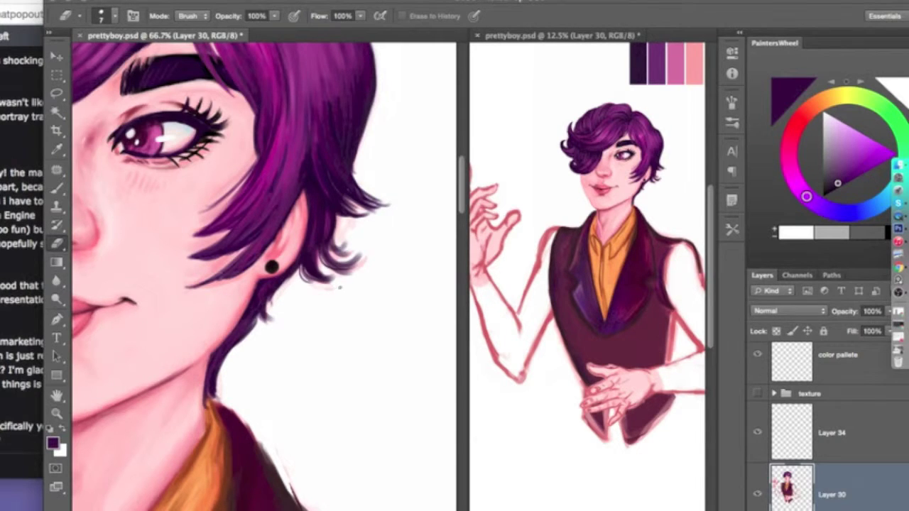
scroll(339, 286, "up", 3)
scroll(229, 284, "down", 5)
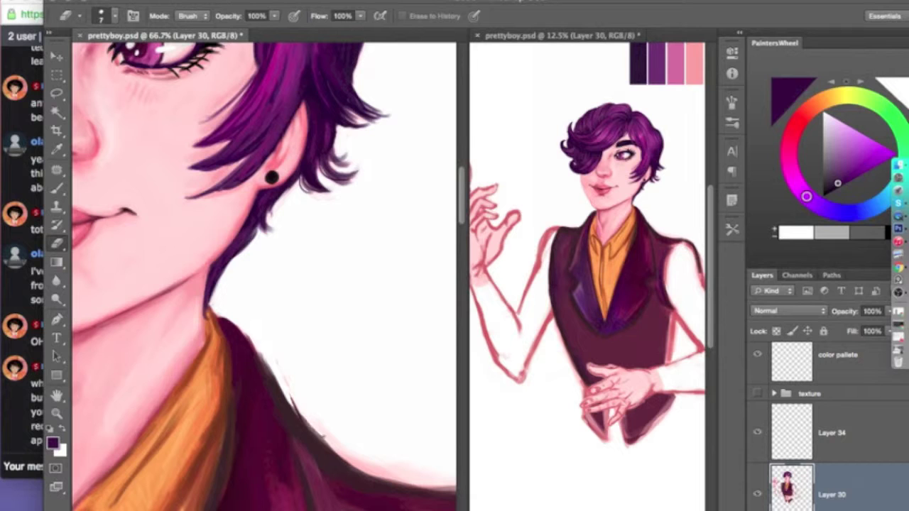
Enlarge the eraser to 30 px and clean up the sketch marks around the vest's shoulder and armhole
left_click(138, 116, "ctrl")
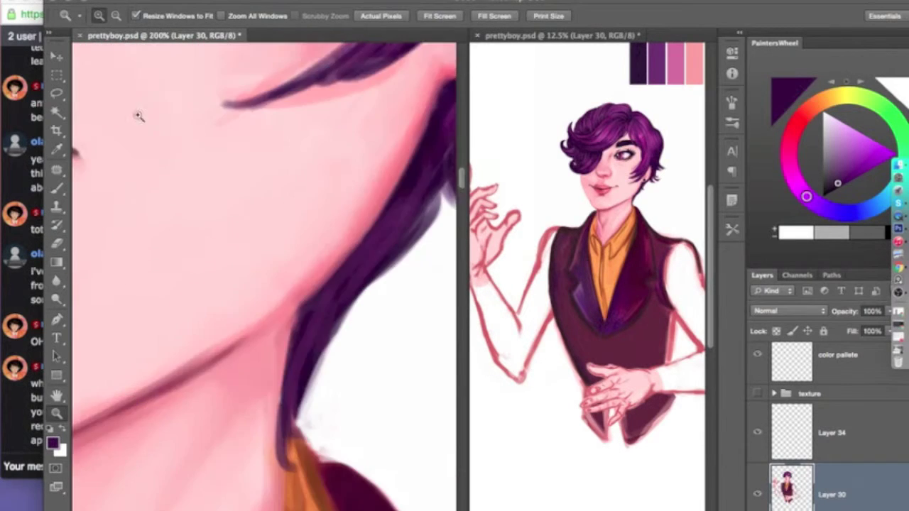
scroll(178, 148, "down", 3)
left_click(178, 148, "alt")
key("bracketright")
key("bracketright")
key("bracketright")
key("bracketright")
key("bracketright")
mouse_move(232, 424)
left_mouse_down()
mouse_move(296, 243)
mouse_move(355, 244)
mouse_move(365, 369)
mouse_move(330, 312)
mouse_move(223, 395)
left_mouse_up()
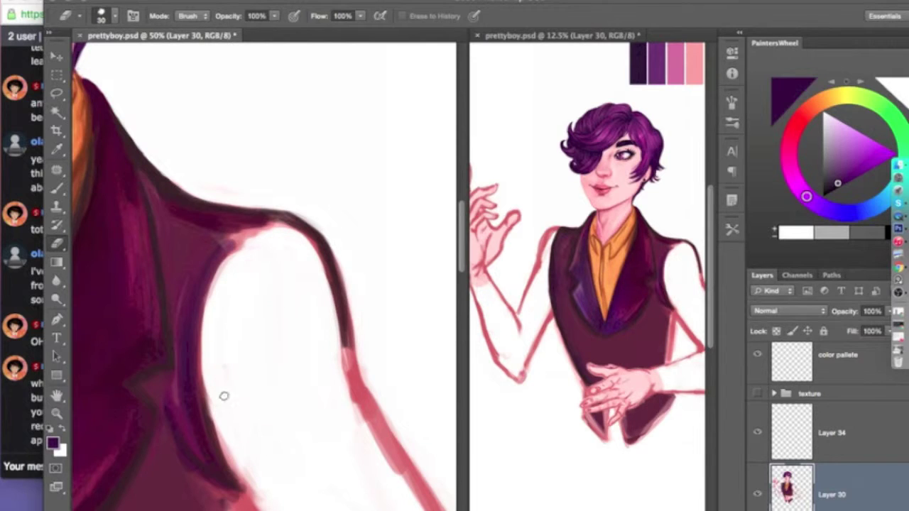
Paint the vest's side edge below the armhole in sampled dark plum with a 23 px brush
scroll(255, 357, "down", 4)
key("b")
left_click(85, 168, "alt")
right_click(85, 168)
left_click_drag(238, 274, 222, 394)
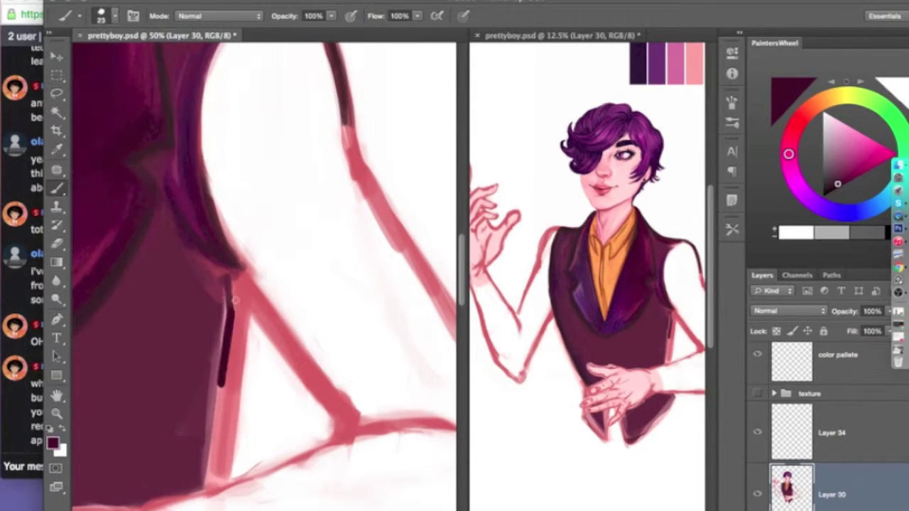
mouse_move(227, 323)
left_mouse_down()
mouse_move(209, 486)
mouse_move(239, 310)
mouse_move(213, 459)
mouse_move(207, 400)
left_mouse_up()
Shade the side of the vest in sampled dark maroon with a 55 px brush at 54% opacity
left_click(110, 169, "alt")
key("5")
key("4")
mouse_move(181, 327)
left_mouse_down()
mouse_move(178, 371)
mouse_move(146, 454)
left_mouse_up()
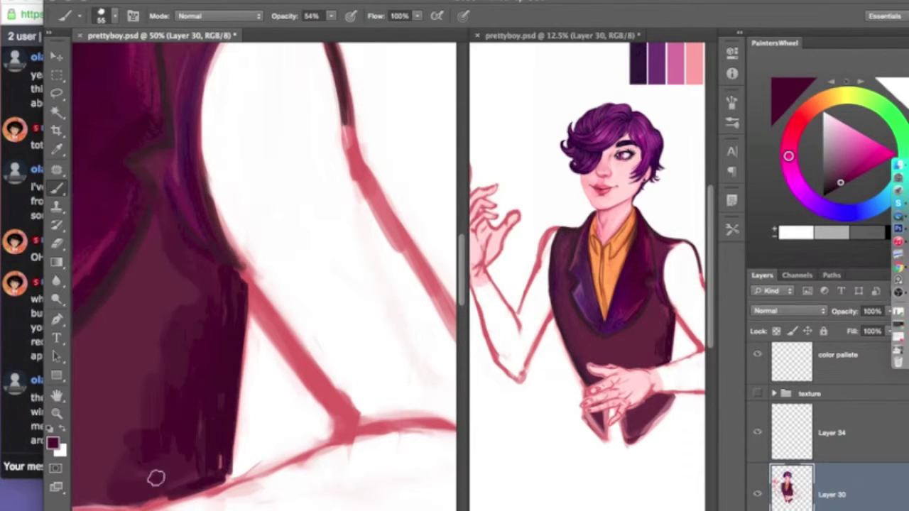
Blend sampled purple into the vest's side and darken the armhole edge with a 24 px brush at 72% opacity
left_click(166, 170, "alt")
left_click_drag(139, 231, 169, 289)
left_click(142, 170, "alt")
right_click(81, 61)
left_click_drag(81, 61, 87, 61)
key("7")
key("2")
left_click_drag(240, 249, 237, 310)
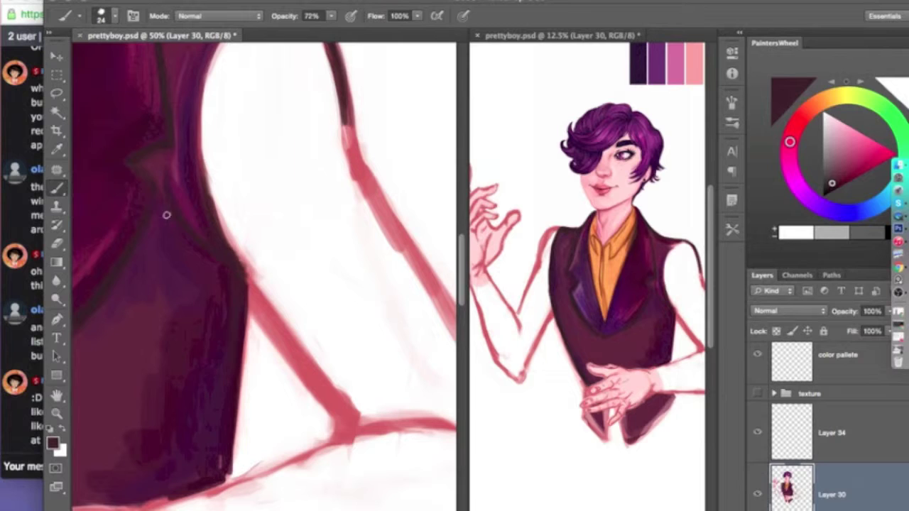
Smooth the vest's side shading with sampled maroon and dark purple, using a 69 px brush at 31% and 48% opacity
left_click(160, 408, "alt")
left_click(114, 16)
left_click_drag(100, 47, 117, 47)
left_click(331, 15)
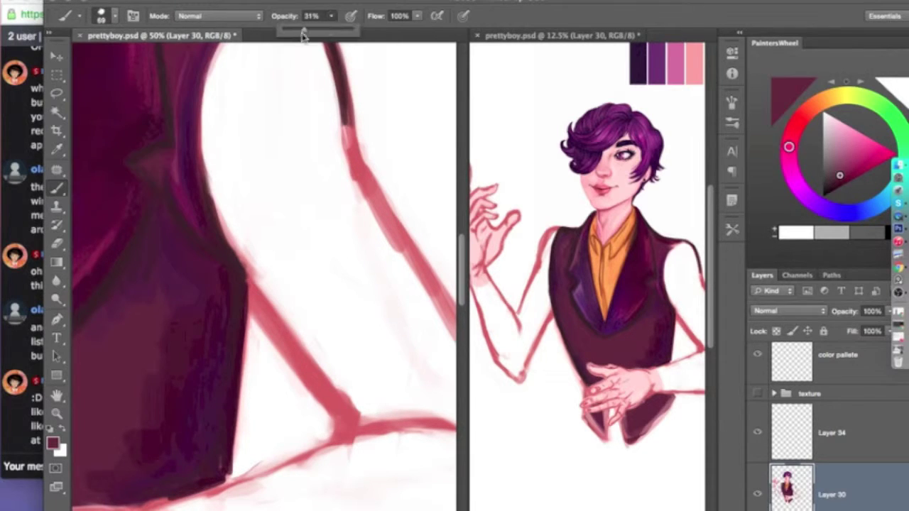
left_click_drag(324, 31, 298, 31)
key("l")
key("b")
key("4")
key("8")
key("i")
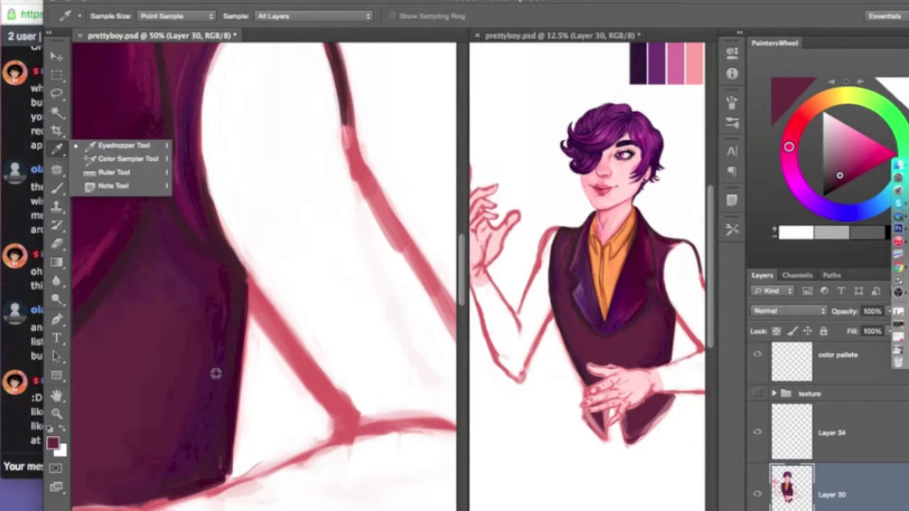
left_click(218, 381)
key("b")
On Layer 34, paint vest maroon over the hand's upper sketch outline with a 14 px brush at 89% opacity
scroll(220, 435, "up", 4)
scroll(220, 435, "left", 6)
scroll(206, 355, "down", 8)
key("i")
key("alt+bracketright")
scroll(197, 306, "up", 10)
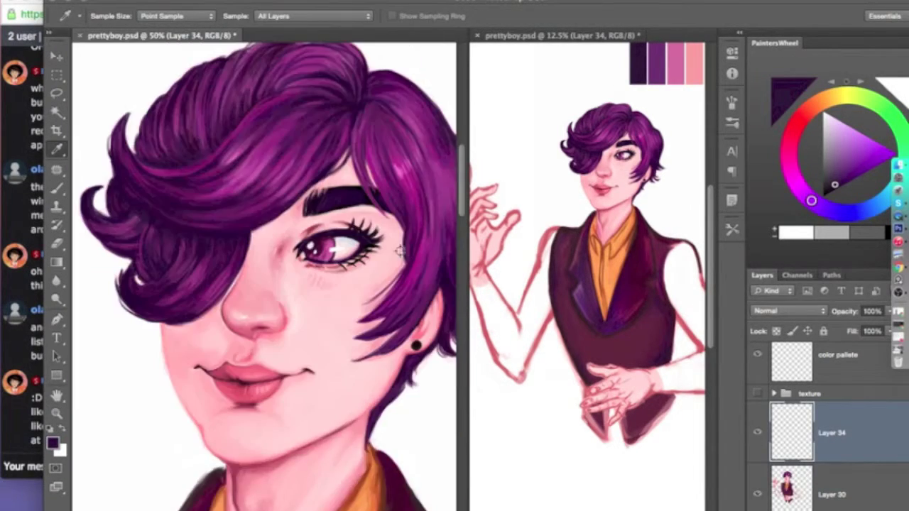
left_click(319, 362)
scroll(319, 361, "down", 10)
key("b")
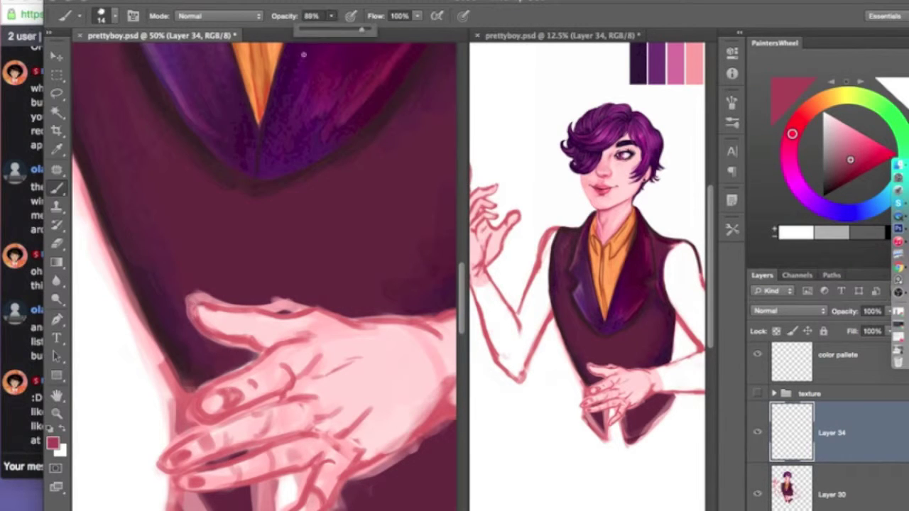
left_click(195, 221, "alt")
key("8")
key("9")
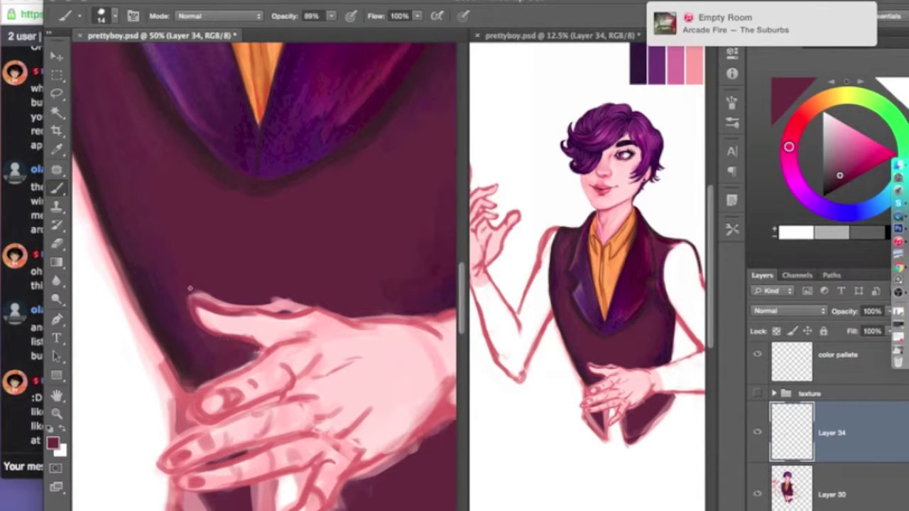
left_click_drag(201, 295, 251, 303)
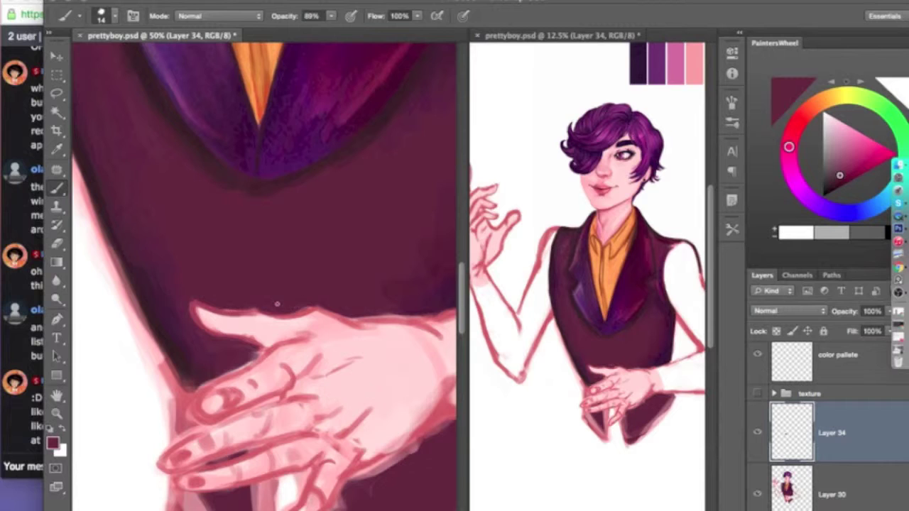
Fill the vest's edge beside the fingertips and the gaps between the fingers with sampled dark brown
left_click(182, 382, "alt")
left_click_drag(178, 387, 179, 430)
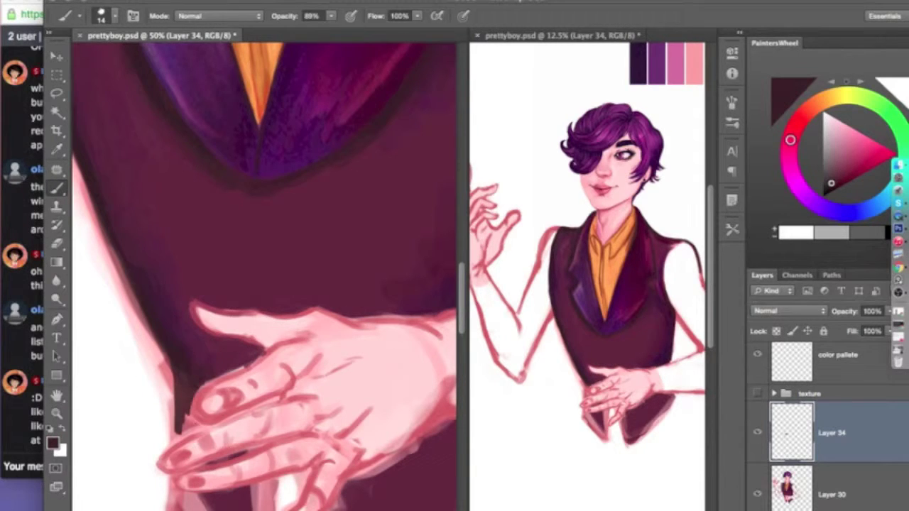
scroll(284, 284, "down", 3)
left_click_drag(196, 389, 259, 376)
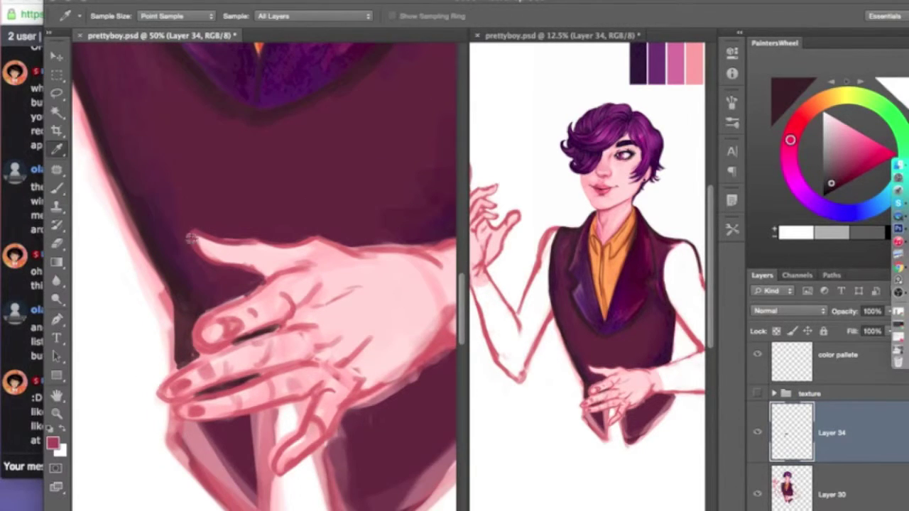
Touch up the finger outlines with sampled skin and vest colors, using a 21 px brush at 55% opacity and 63% flow
left_click(213, 369, "alt")
left_click(199, 351, "alt")
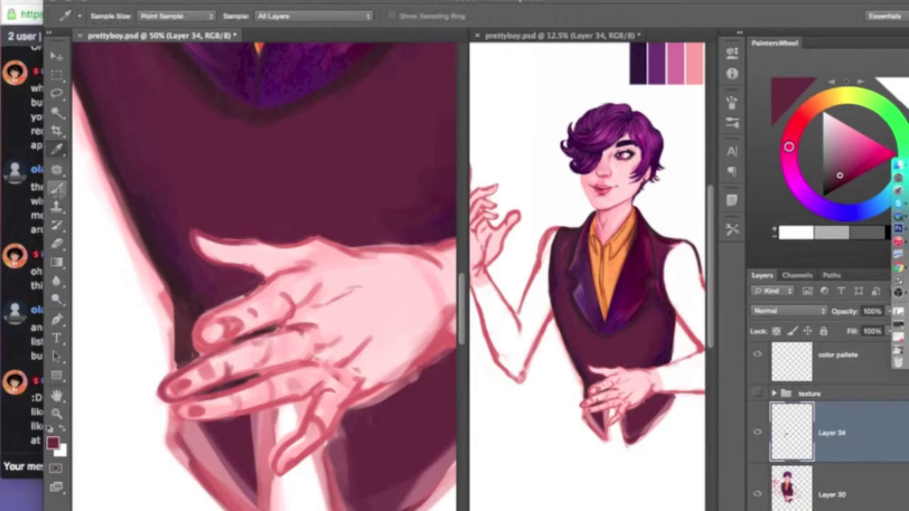
left_click(436, 284, "alt")
left_click(114, 15)
left_click(331, 20)
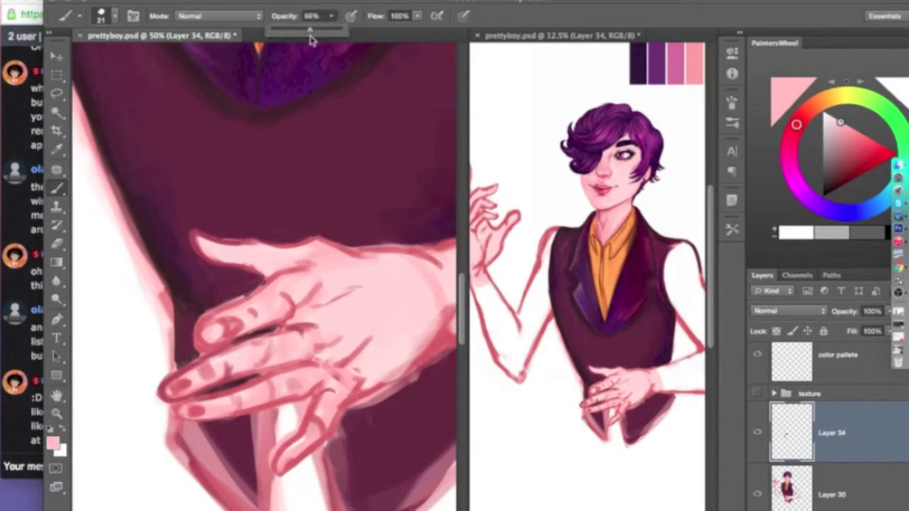
left_click(57, 149)
left_click(182, 294)
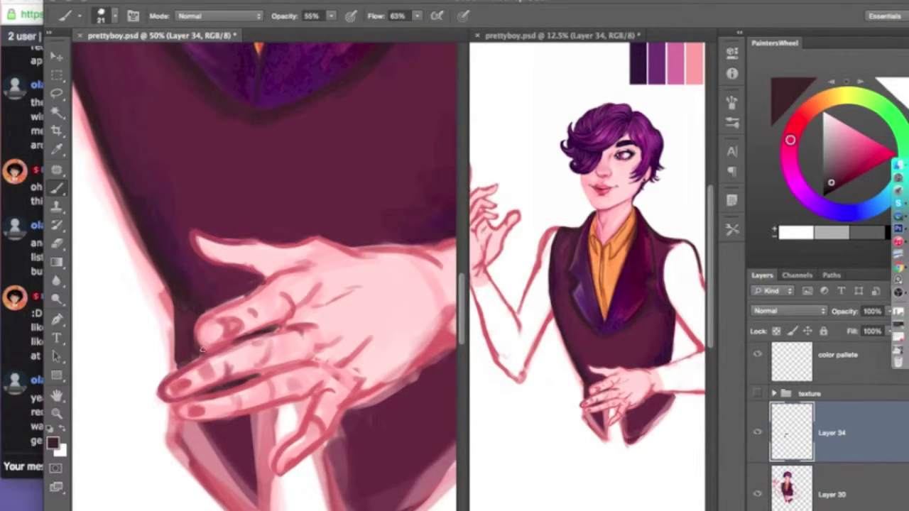
Soften the fingernail sketch lines with pale skin pink
left_click(79, 178)
left_click(52, 443)
left_click(813, 252)
key("b")
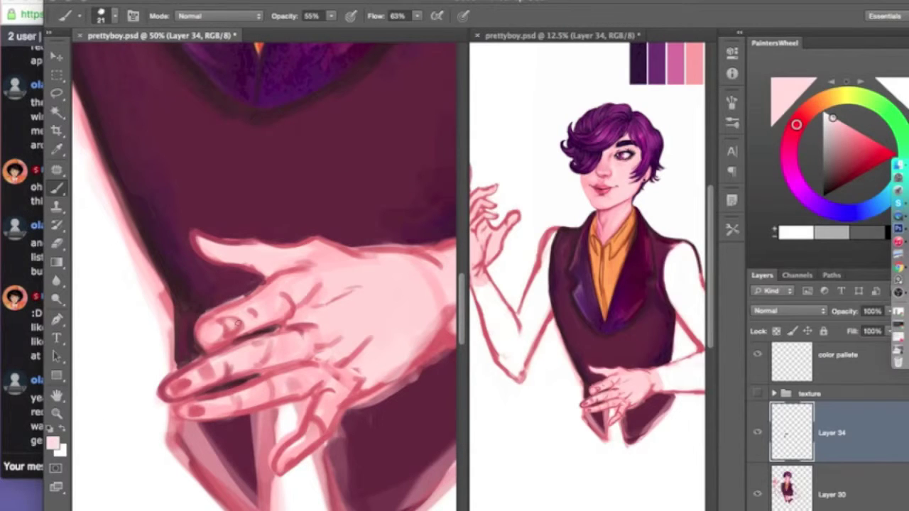
Paint dark brown shadows on the lower vest panel beneath the wrist with a 57 px brush at 100% opacity
left_click(637, 63, "alt")
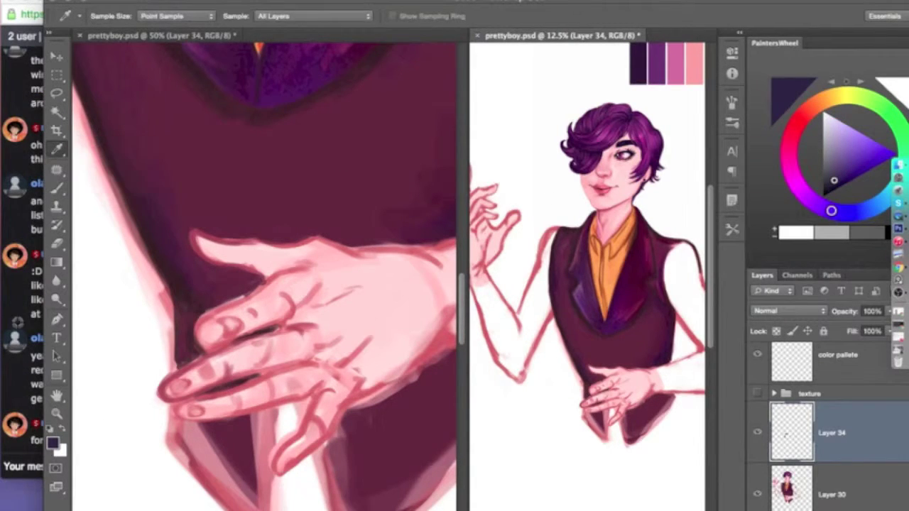
left_click(131, 210, "alt")
left_click_drag(357, 412, 376, 490)
scroll(386, 325, "right", 5)
left_click_drag(298, 394, 419, 348)
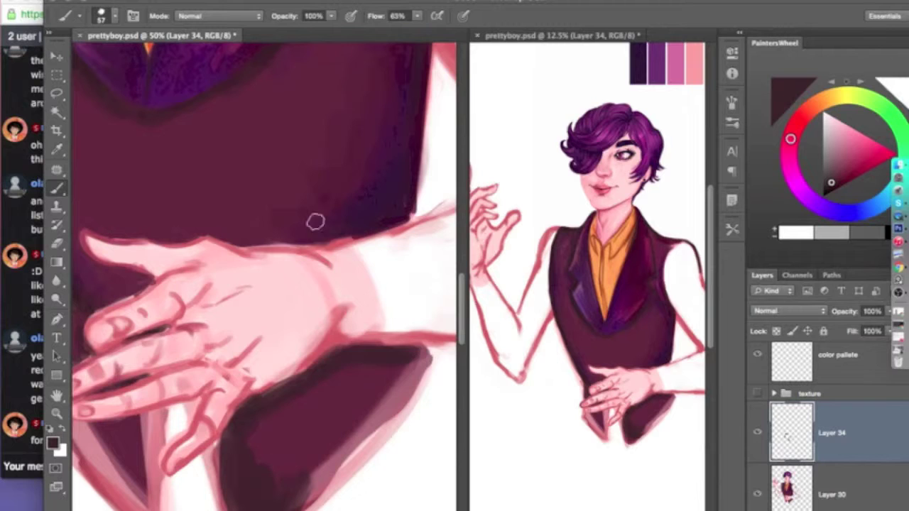
Soften the sketch lines on the back of the resting hand with sampled pale skin pink and a 26 px brush
scroll(284, 284, "left", 3)
left_click(256, 284, "alt")
left_click(100, 15)
left_click_drag(91, 59, 83, 62)
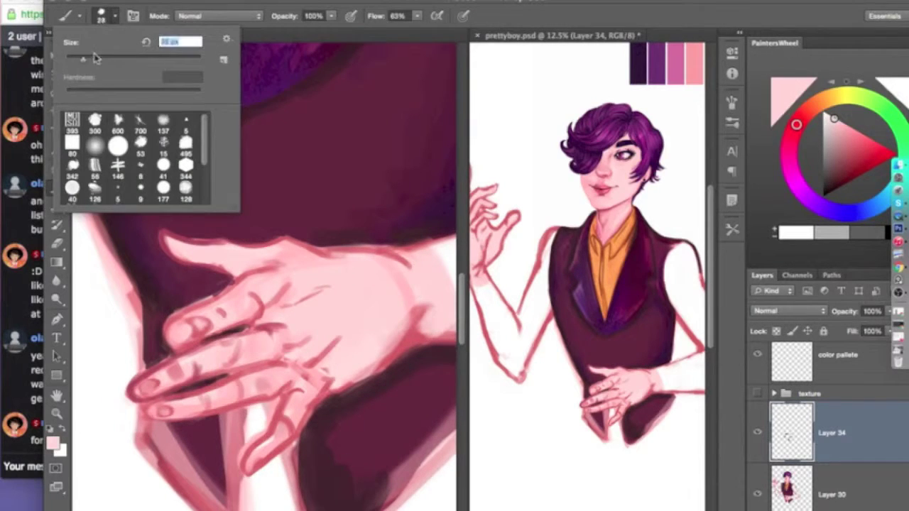
left_click(288, 409)
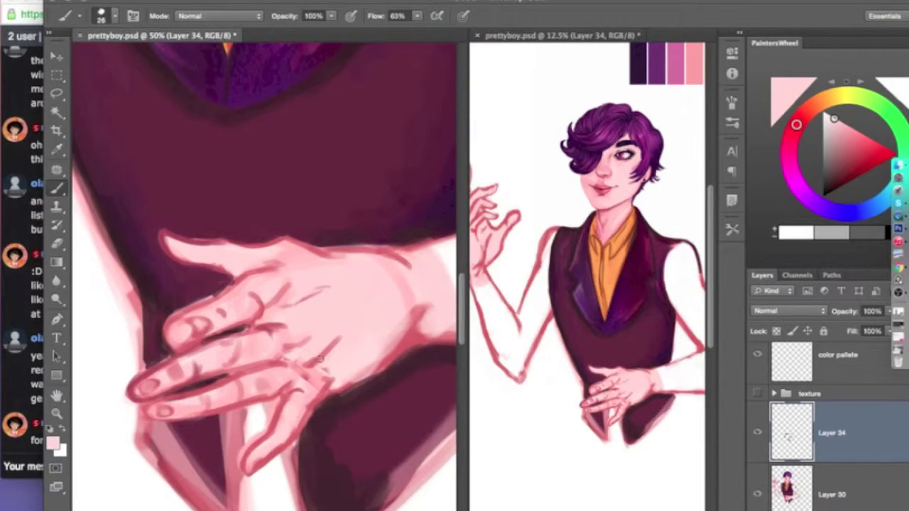
Touch up the middle fingertip with sampled pink and the vest edge beside it with dark brown, using an 18 px brush
left_click(149, 386, "alt")
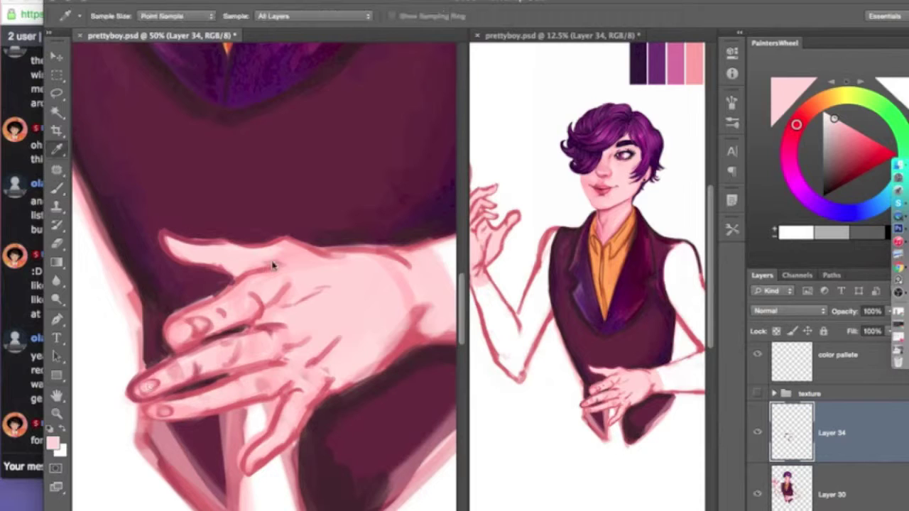
left_click(101, 15)
left_click_drag(89, 60, 83, 60)
left_click(139, 389)
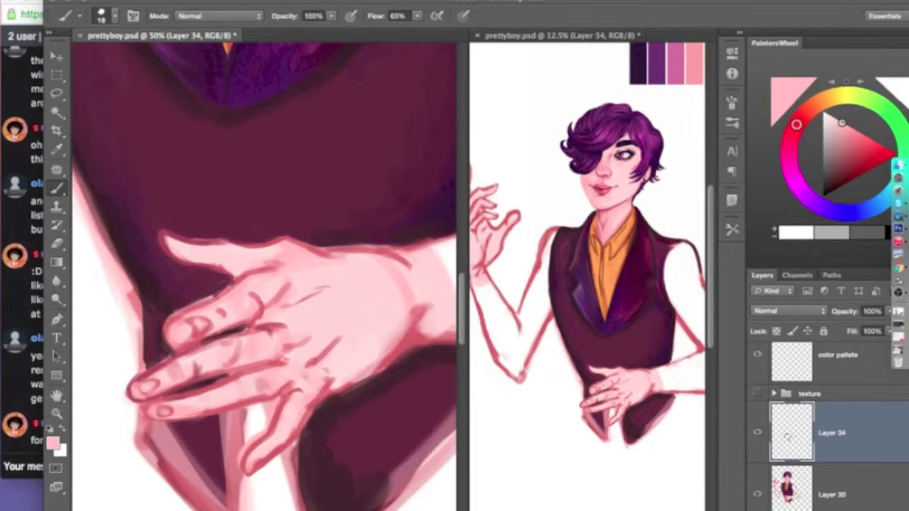
left_click(158, 294, "alt")
left_click_drag(146, 373, 145, 293)
Copy the tip of the resting hand's index finger to a new layer and shift it outward to lengthen the finger
key("e")
key("l")
left_click_drag(222, 358, 181, 387)
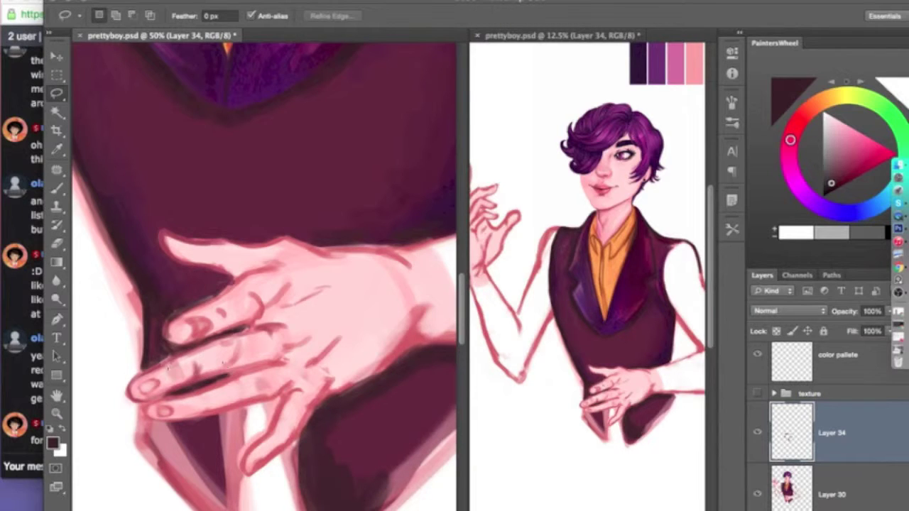
left_click(128, 1)
left_click(156, 75)
key("super+v")
key("v")
left_click_drag(241, 301, 213, 323)
key("e")
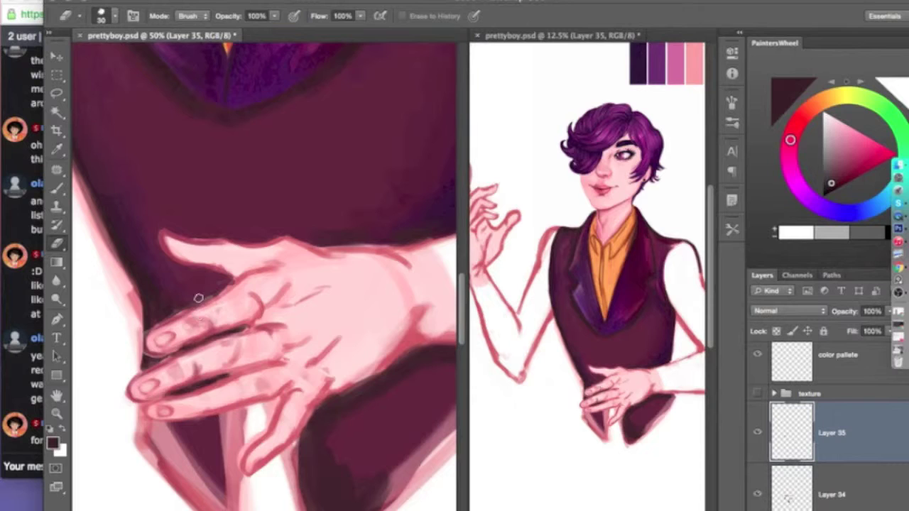
Stretch and skew the copied fingertip with a free transform so it fits the rest of the finger
left_click(128, 2)
left_click(334, 334)
left_click_drag(234, 288, 119, 380)
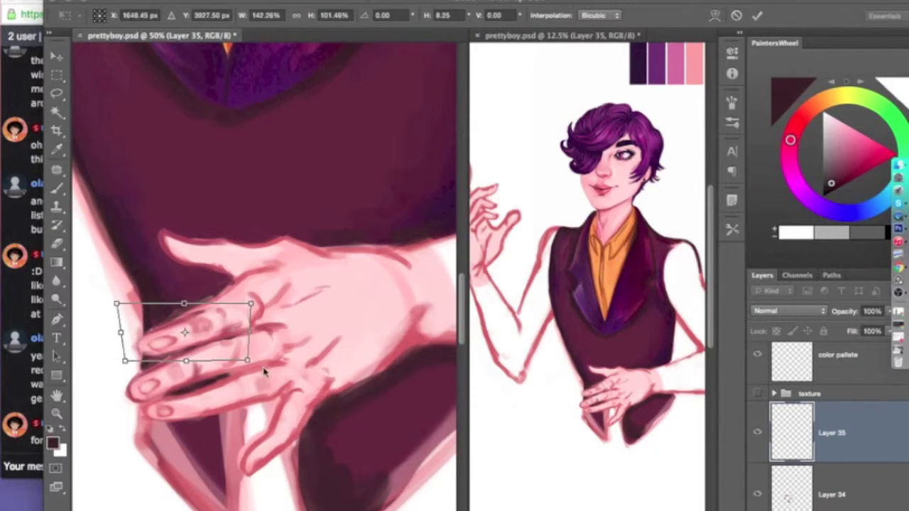
key("Return")
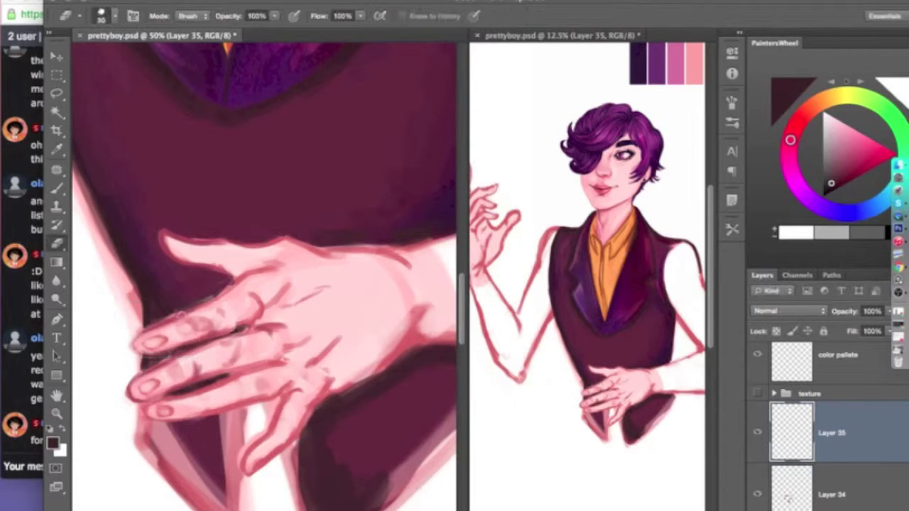
Blend the copied fingertip into the hand with sampled skin and vest colors, and merge it down into Layer 34
key("b")
left_click(286, 285, "alt")
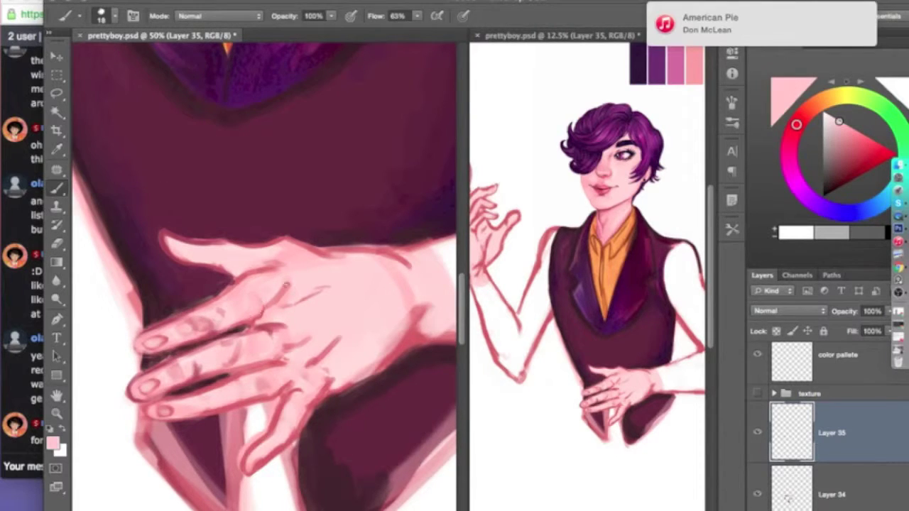
left_click(169, 313, "alt")
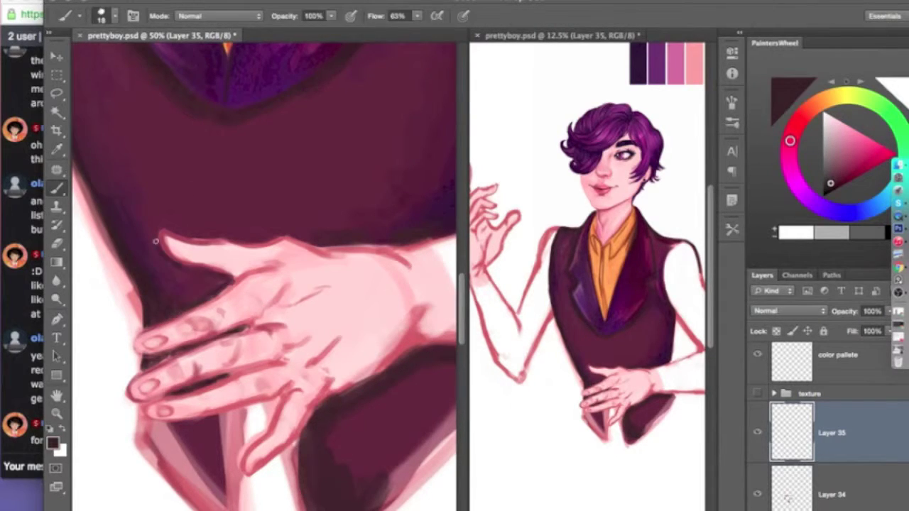
key("ctrl+e")
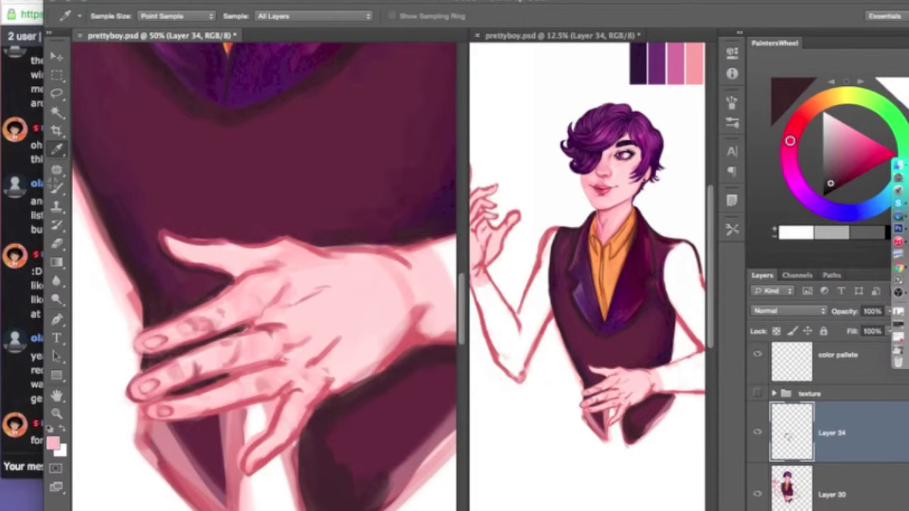
Refine the lengthened finger's tip and lower edge with sampled skin pinks and an 18 px brush
left_click(146, 348, "alt")
left_click(171, 340, "alt")
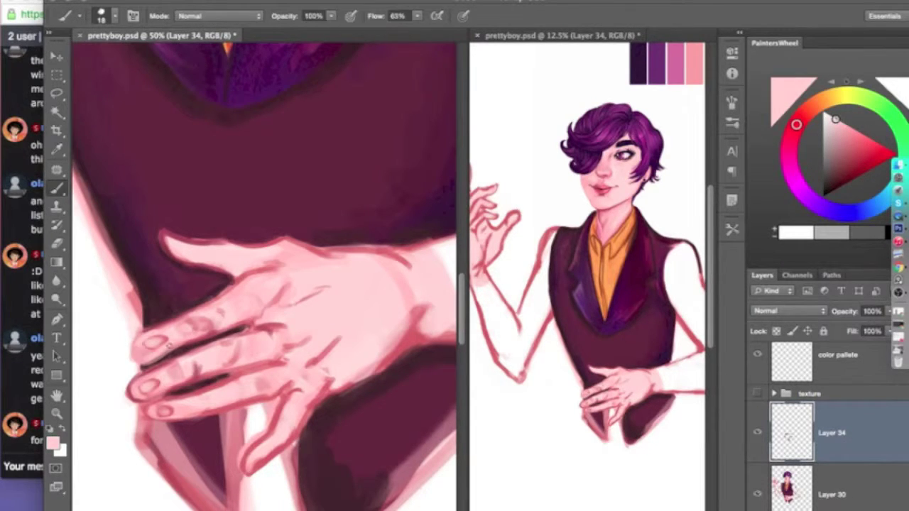
left_click(136, 360, "alt")
left_click(165, 342, "alt")
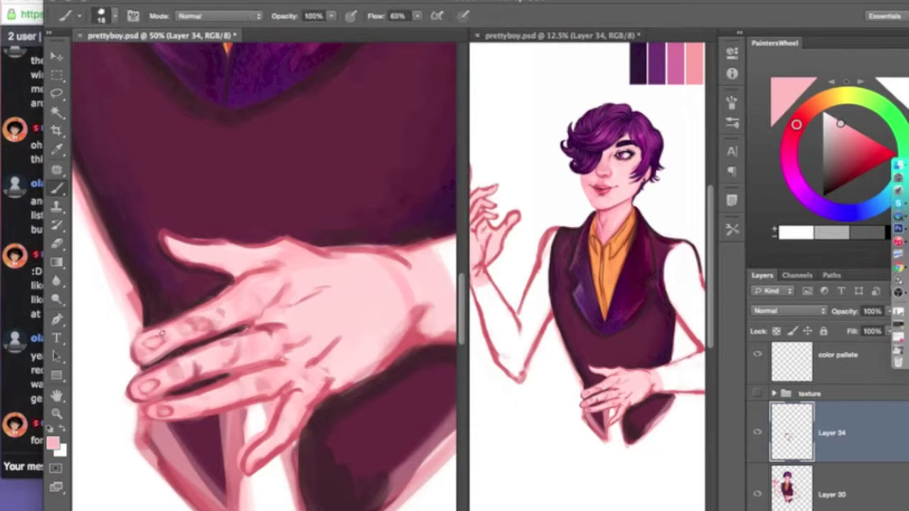
Redraw the lengthened finger's nail with dark rose and soften its outline with sampled skin pinks
left_click(166, 342, "alt")
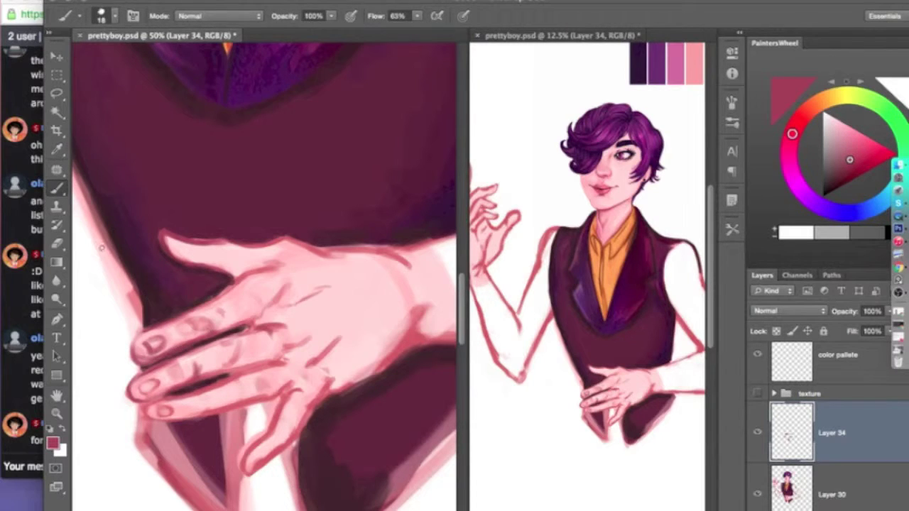
left_click(168, 344, "alt")
left_click(148, 348, "alt")
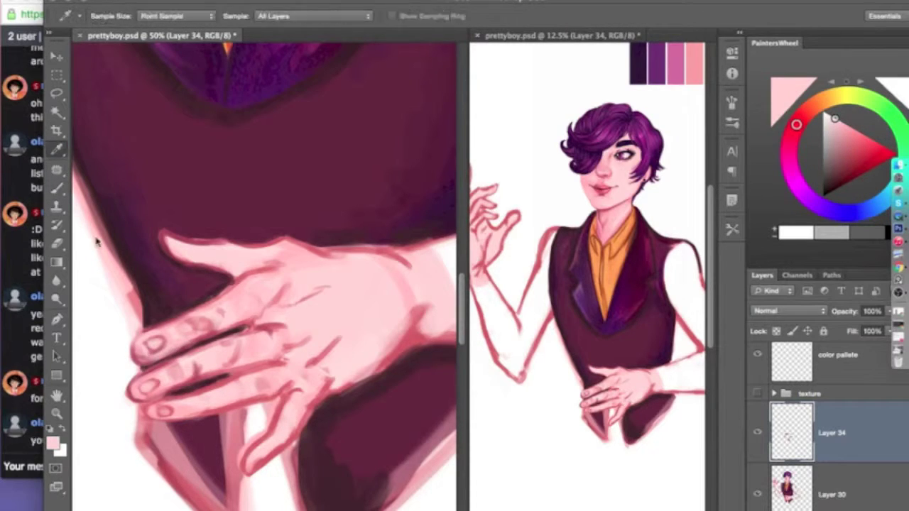
left_click(144, 350, "alt")
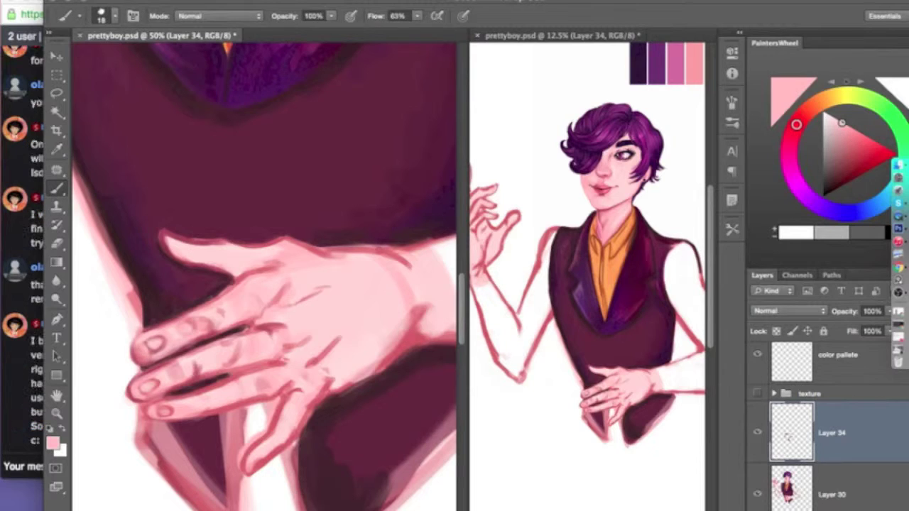
left_click(144, 350, "alt")
Touch up the skin around the little finger's knuckle with light pink and a 23 px brush
left_click(256, 451, "ctrl")
left_click(117, 21)
double_click(86, 125)
left_click(102, 16)
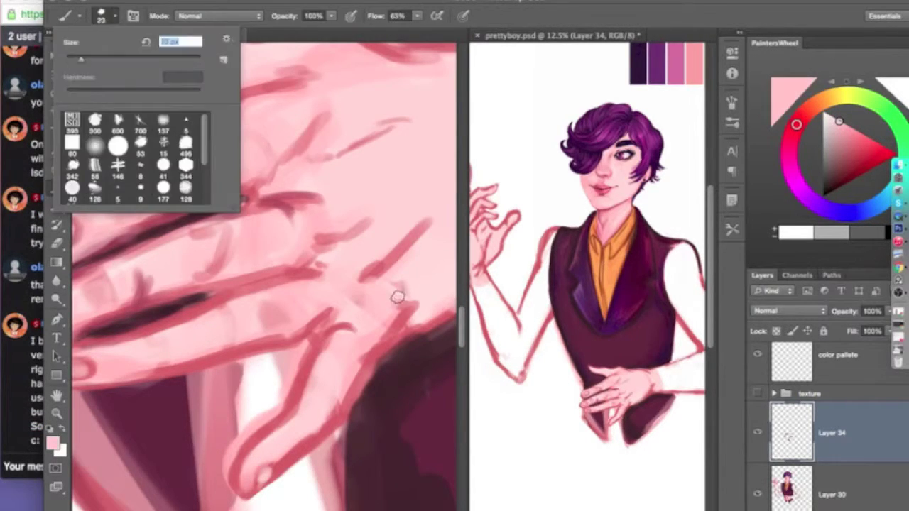
double_click(86, 124)
Shade the raised hand's palm with sampled skin pinks, using a 41 px brush at 50% opacity
scroll(267, 341, "up", 10)
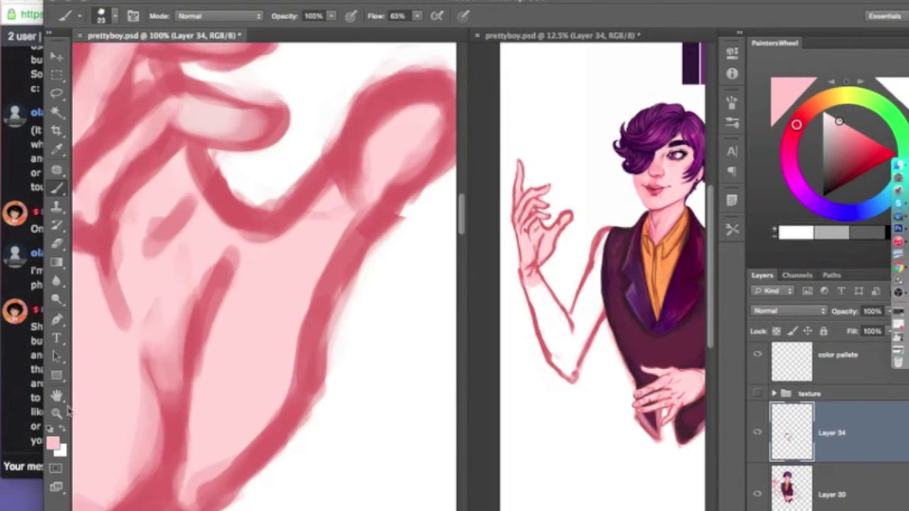
left_click(142, 398, "alt")
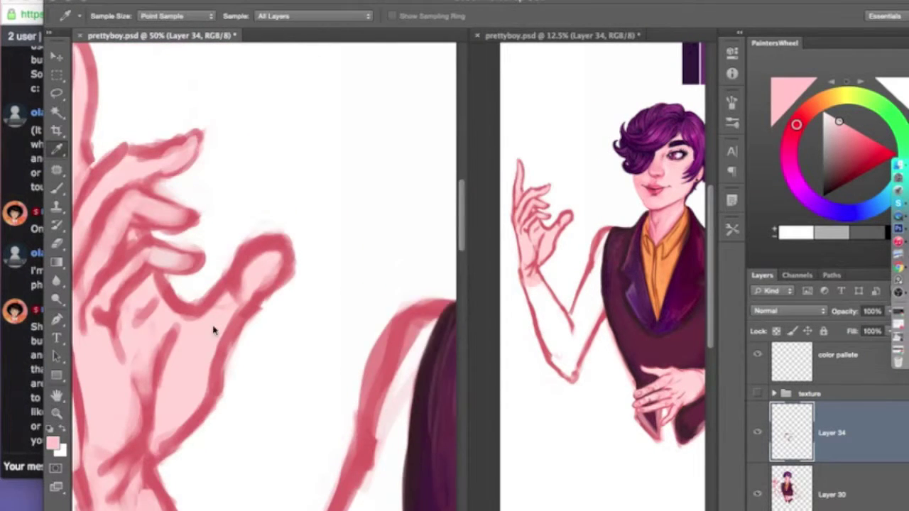
left_click(654, 165, "alt")
left_click(653, 212, "alt")
scroll(266, 284, "left", 3)
left_click(102, 16)
key("Escape")
left_click(58, 149)
left_click(179, 431)
key("b")
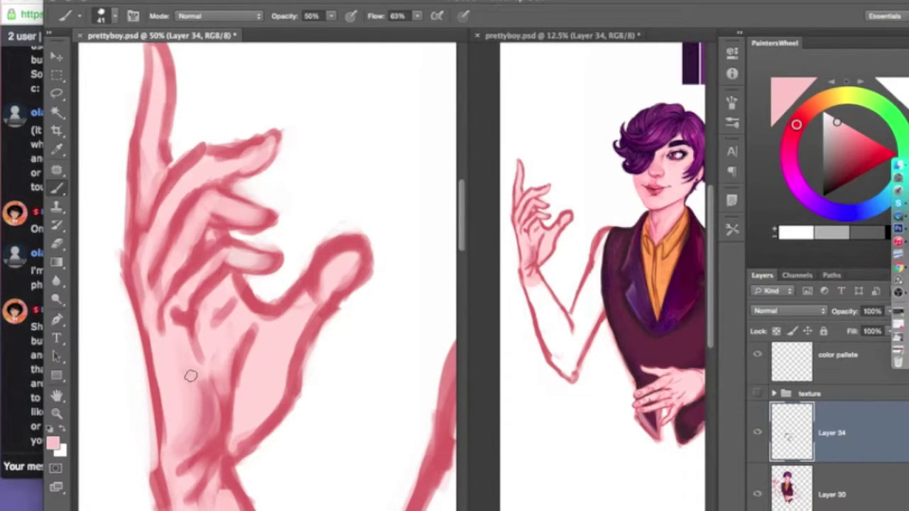
Paint a dark crease down the raised hand's palm with sampled vest color and blend its edges with skin pinks
left_click(59, 150)
left_click(618, 341)
left_click(59, 188)
left_click(111, 185)
mouse_move(213, 387)
left_mouse_down()
mouse_move(199, 328)
mouse_move(217, 294)
left_mouse_up()
left_click(209, 333, "alt")
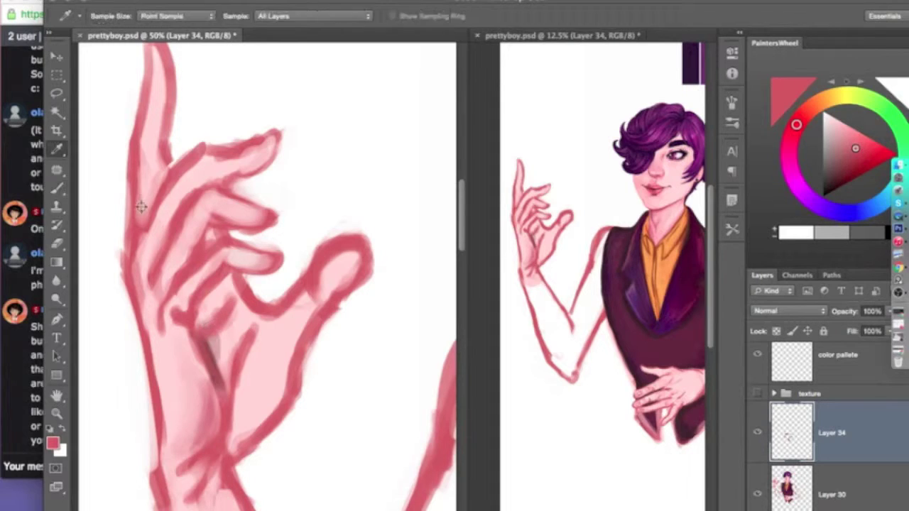
left_click(217, 294, "alt")
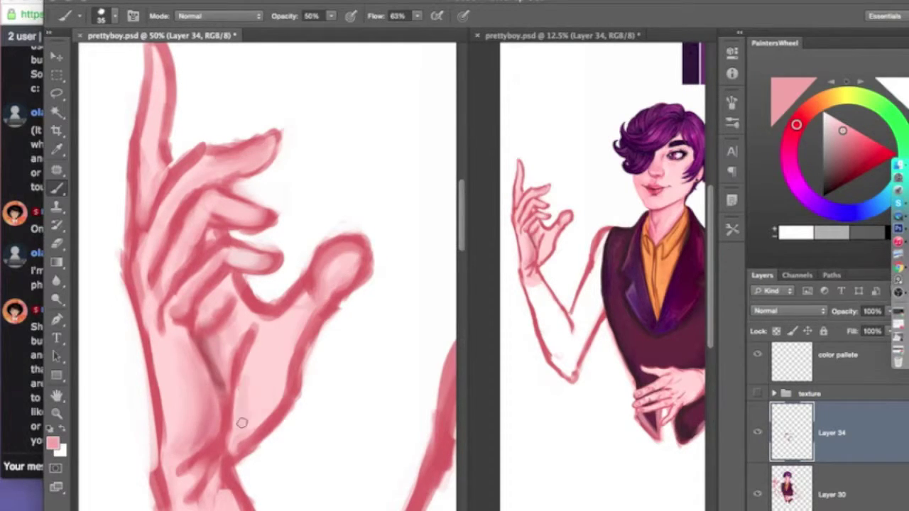
Soften the line at the thumb's base on the raised hand with medium pink and a 25 px brush
left_click(120, 170, "alt")
left_click(114, 16)
left_click_drag(89, 61, 82, 64)
left_click(234, 394)
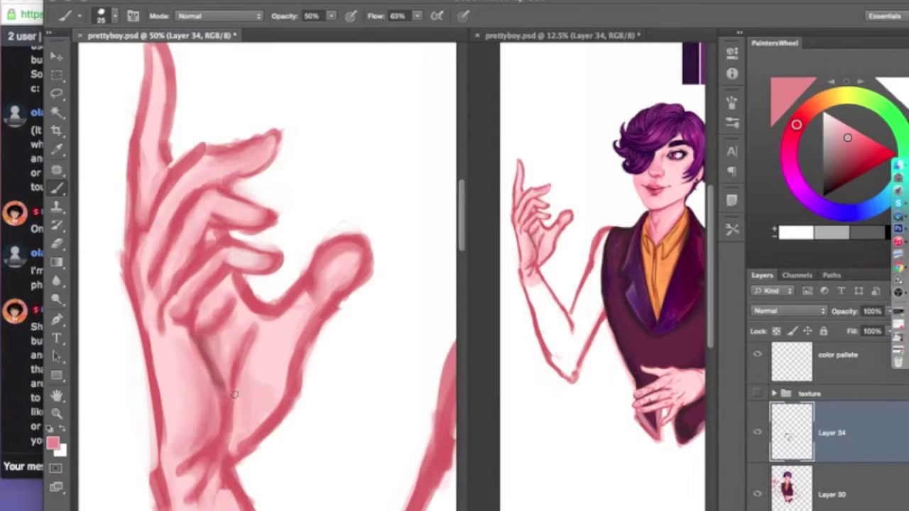
Switch to Chrome and examine the Google image results for hand reference, including the hands holding spoons
left_click(898, 267)
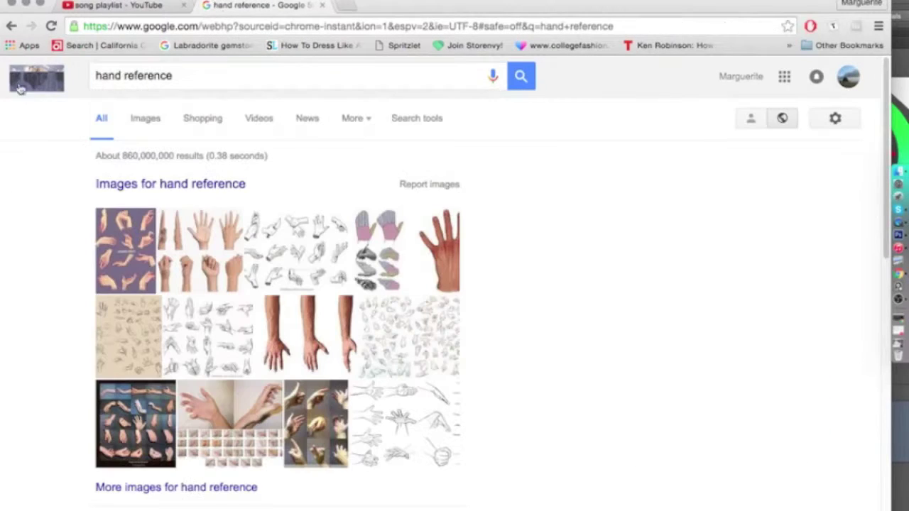
left_click(189, 403, "super")
left_click(142, 415, "super")
left_click(142, 416)
left_click(758, 89)
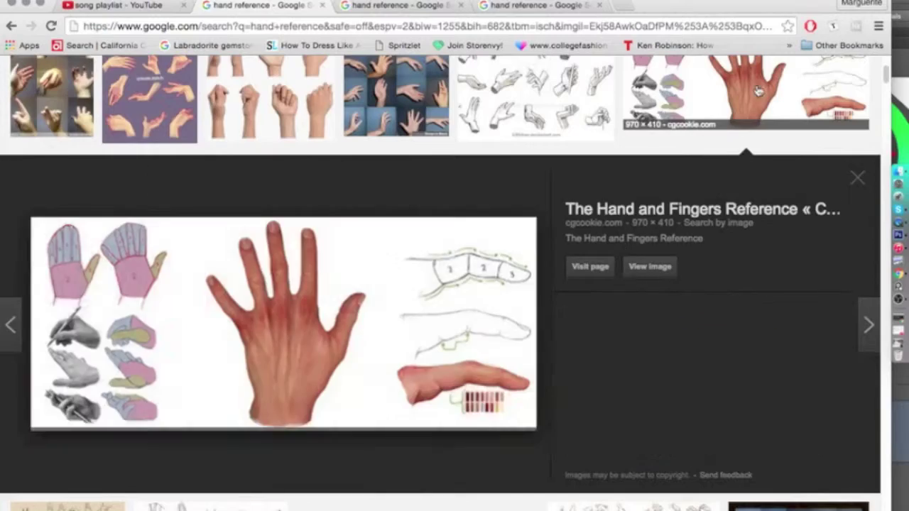
left_click(540, 5)
left_click(90, 328)
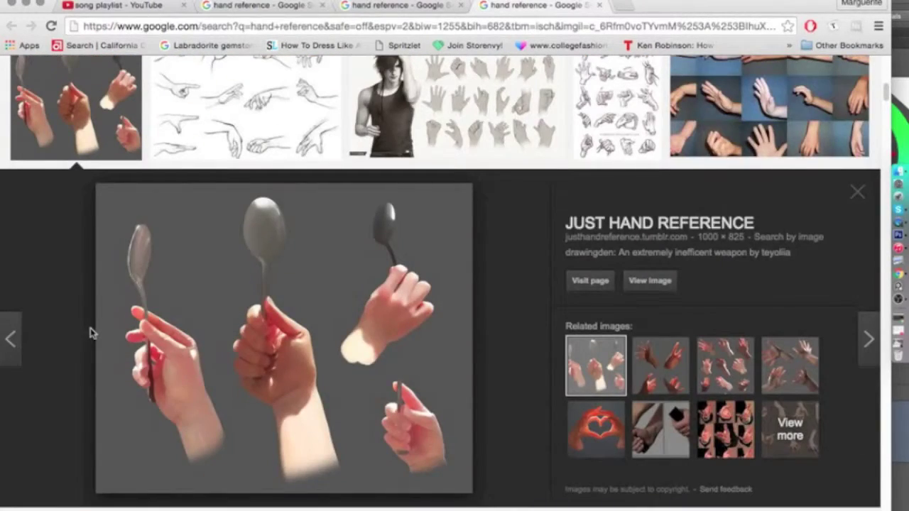
left_click(665, 385)
left_click(383, 7)
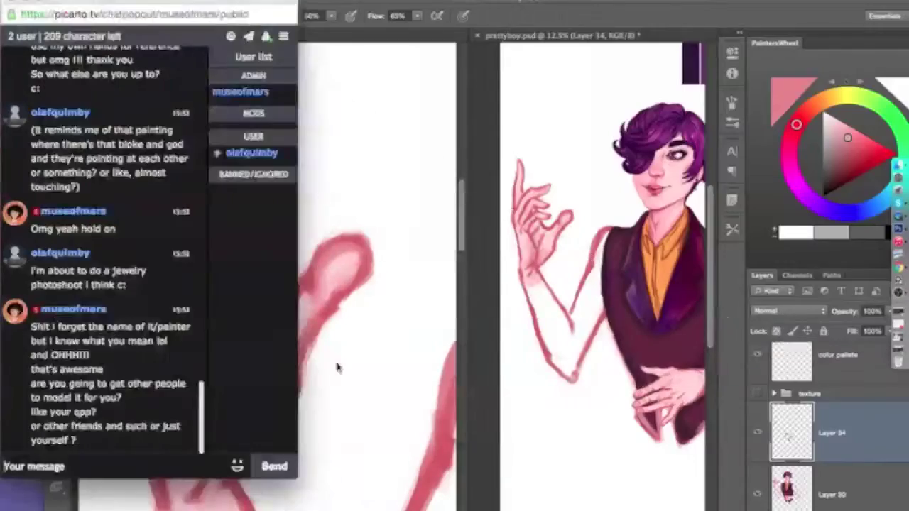
Return to Photoshop, mix a dark reddish brown and paint a deep shadow at the upper end of the palm crease
left_click(848, 168)
left_click_drag(848, 173, 847, 175)
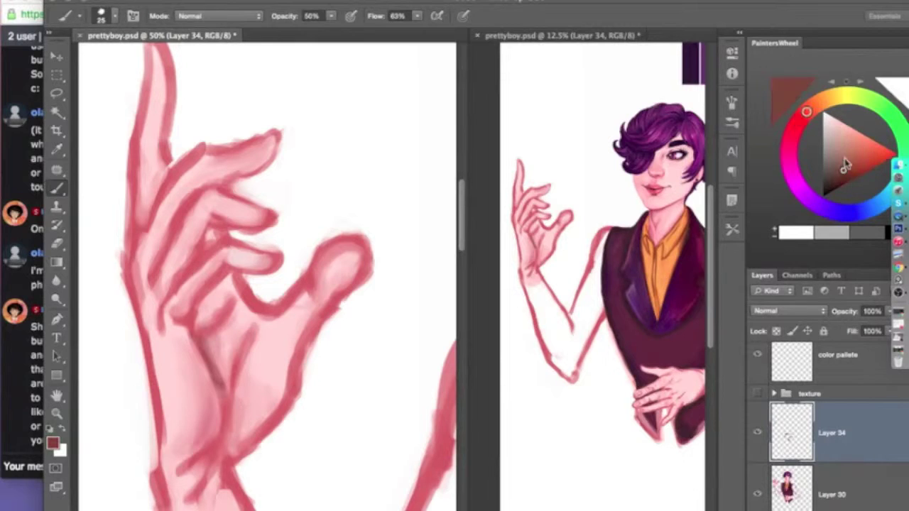
left_click(788, 98)
key("Return")
key("b")
left_click_drag(204, 340, 219, 327)
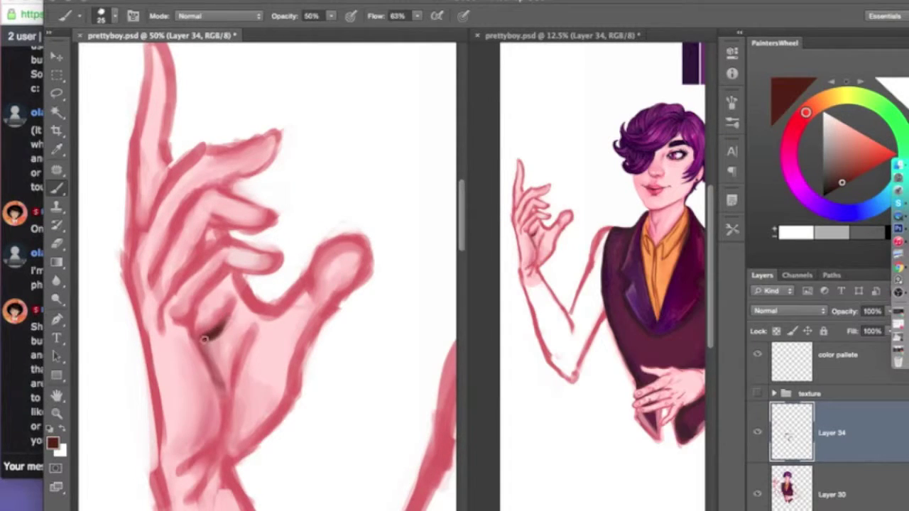
Blend the deep palm shadow into the surrounding skin with crimson and sampled pinks
left_click(63, 151)
left_click(170, 306)
key("b")
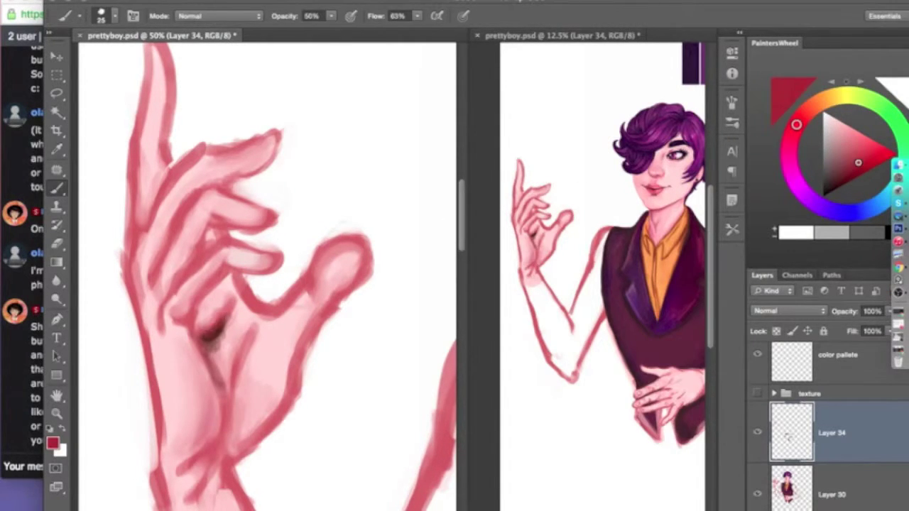
left_click(125, 171, "alt")
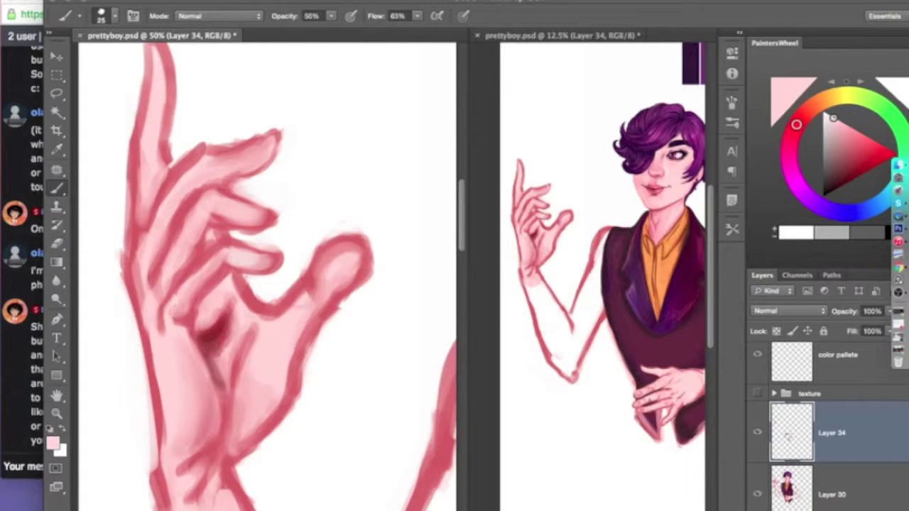
Shade the bases of the raised hand's curled fingers and the gaps between them with sampled rose and skin pinks
left_click(221, 356, "alt")
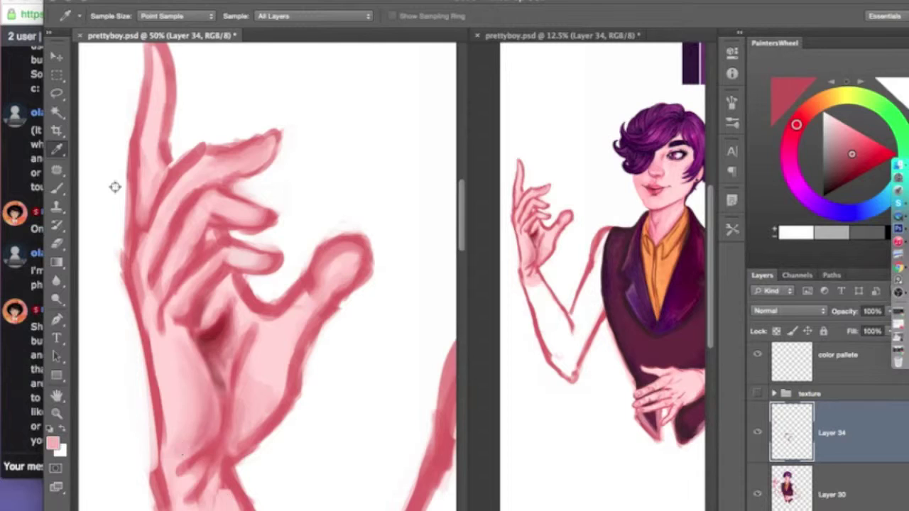
left_click(153, 142, "alt")
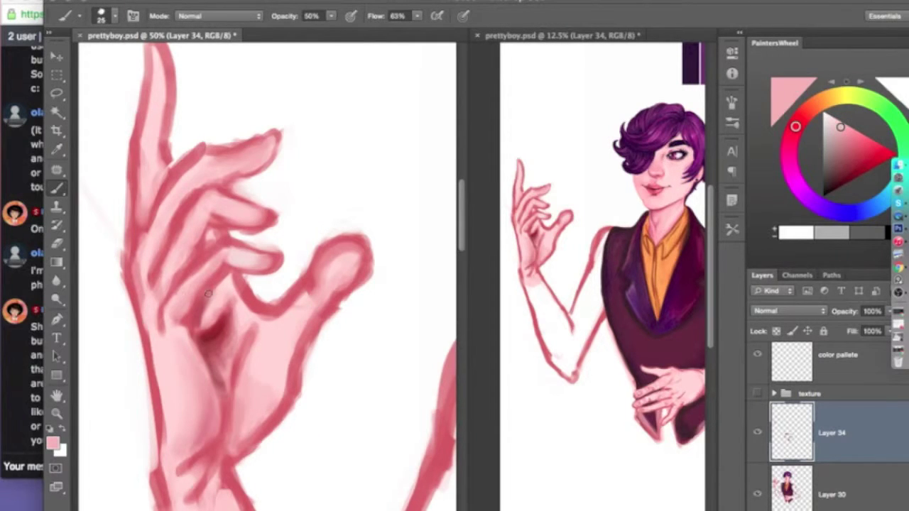
left_click(185, 249, "alt")
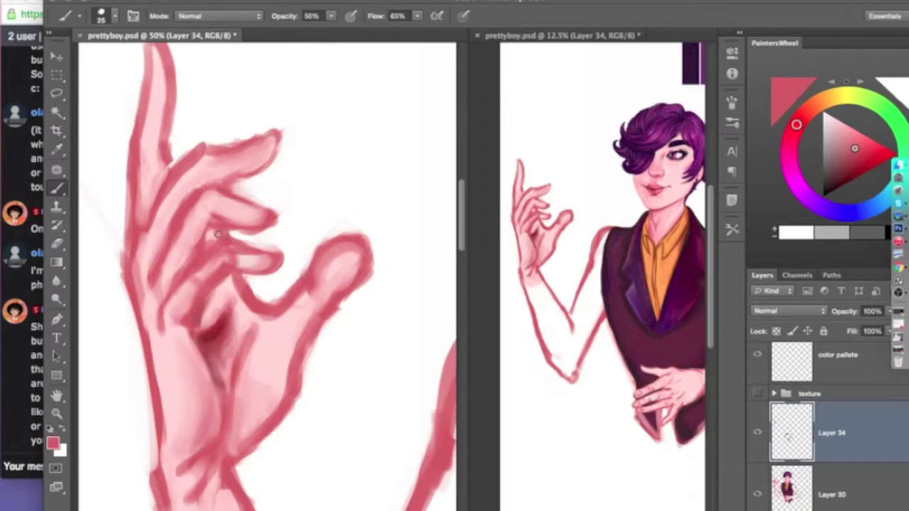
left_click(216, 269, "alt")
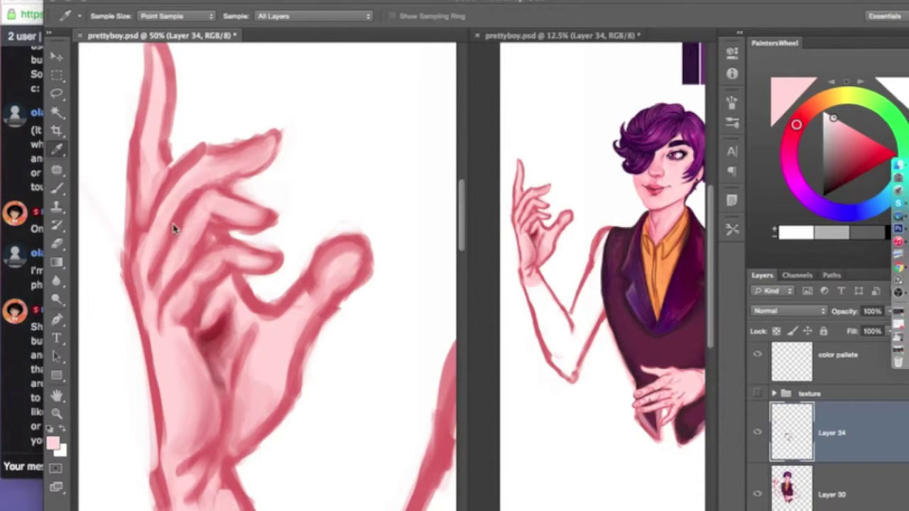
Shade the raised hand's curled fingers with sampled rose and light pink, and merge the painted layer into Layer 30
left_click(148, 302, "alt")
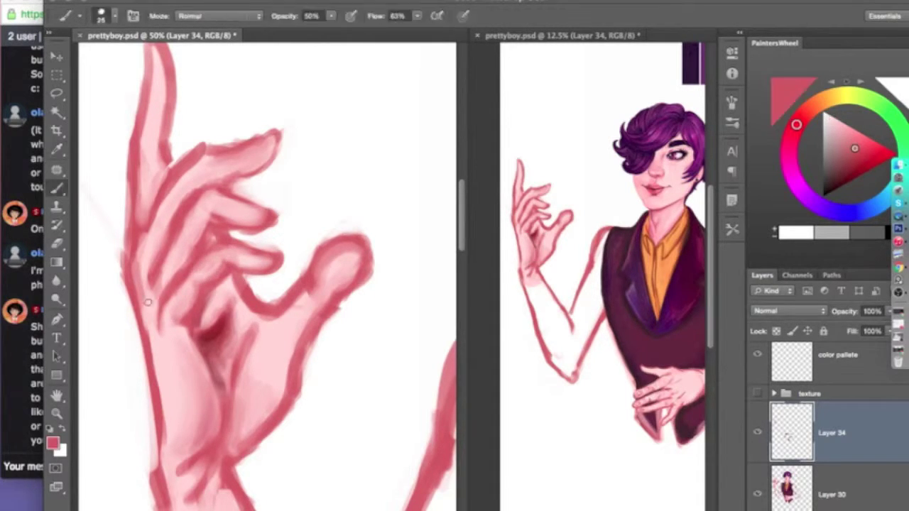
left_click(189, 223, "alt")
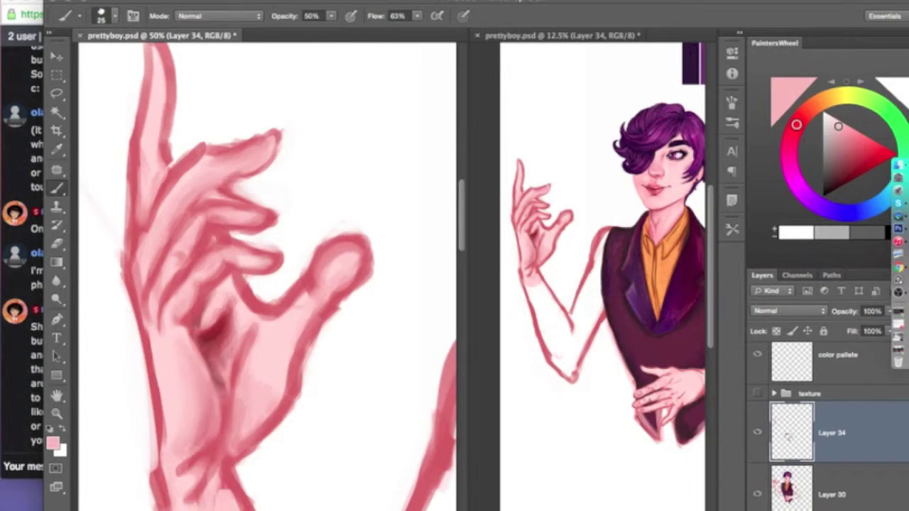
key("super+e")
Erase the excess paint between the upper two curled fingers and restore the upper finger's edge with sampled rose
key("e")
left_click(106, 15)
left_click(208, 199)
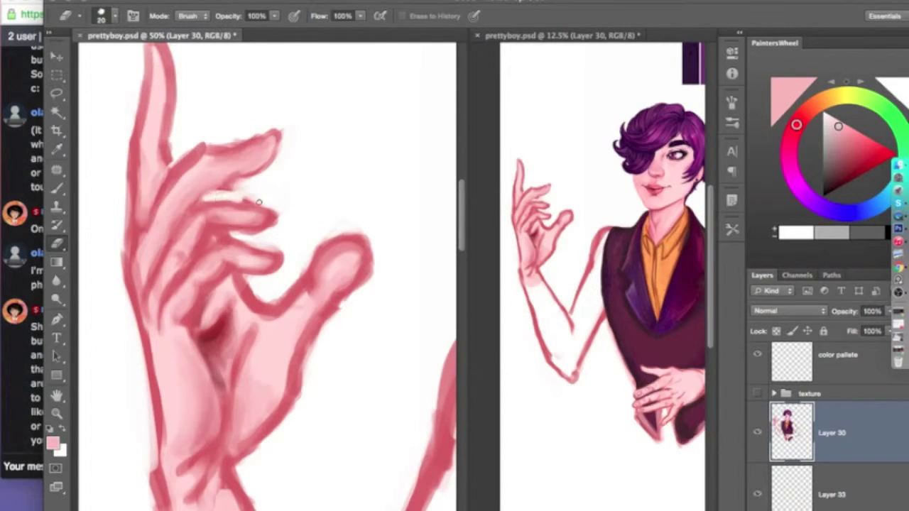
key("b")
left_click(128, 109, "alt")
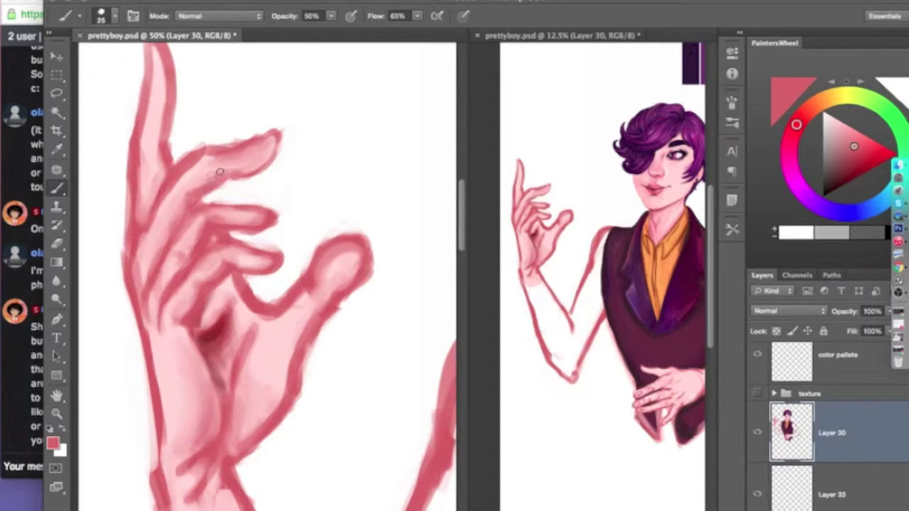
Blend the extended finger and the curled fingers' knuckles with sampled light pinks
left_click(308, 361, "alt")
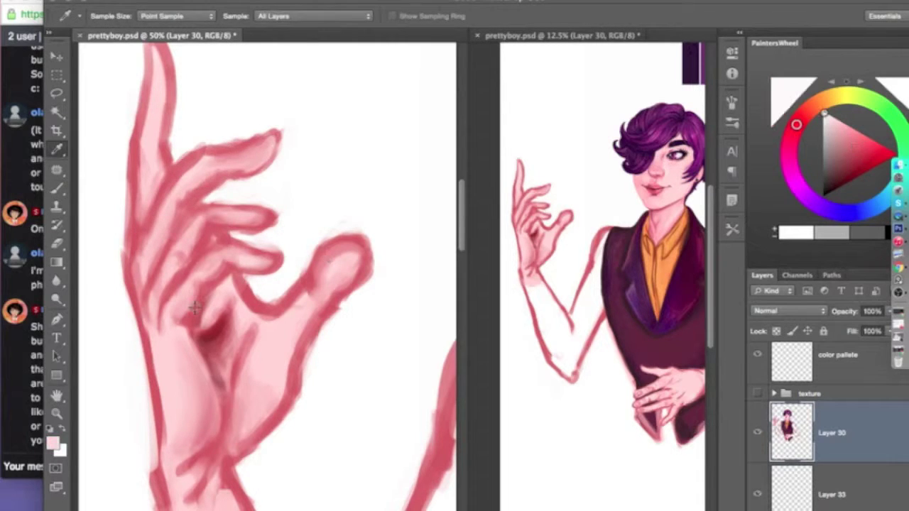
left_click_drag(158, 167, 166, 79)
right_click(57, 243)
left_click(113, 240)
key("b")
left_click(227, 214, "alt")
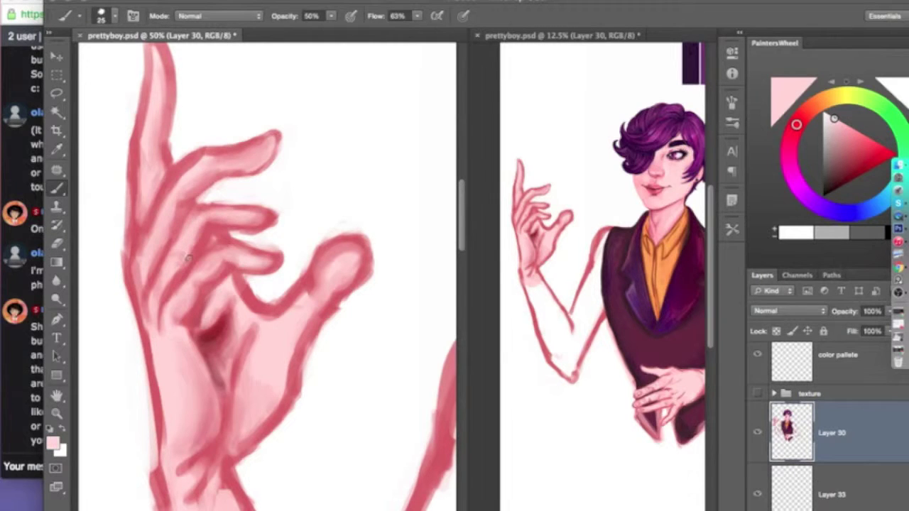
Add a new layer above Layer 30 and pick a dark maroon for outlining the extended finger
key("ctrl+shift+alt+n")
key("z")
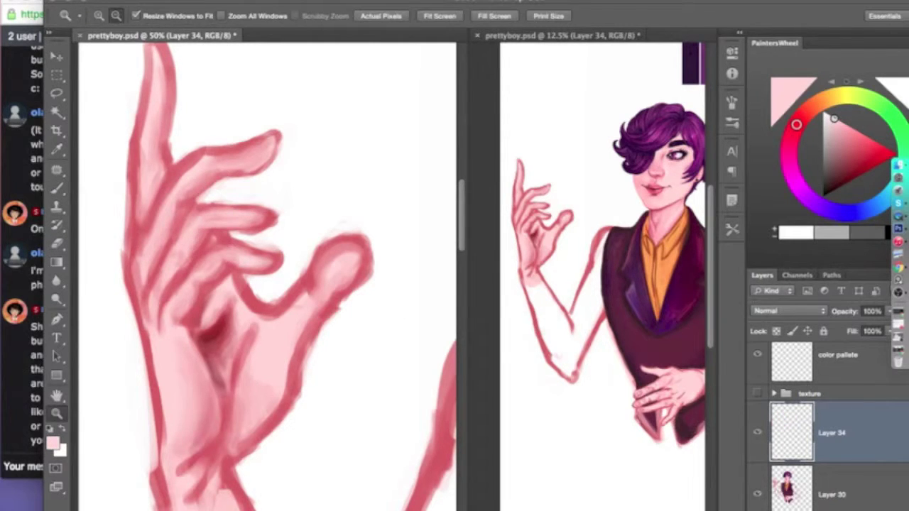
left_click(284, 270)
left_click(395, 284)
right_click(57, 149)
left_click(107, 146)
left_click(395, 284)
key("z")
left_click(126, 95, "alt")
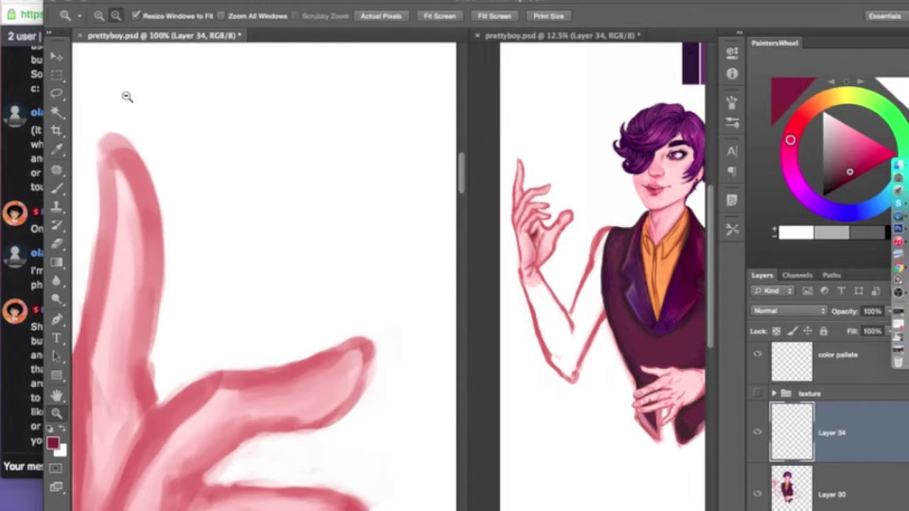
Outline the extended finger's nail and edges with a size 10 brush in dark maroon, darkening the color for the finger's base
key("b")
right_click(75, 63)
key("Return")
left_click_drag(110, 135, 111, 170)
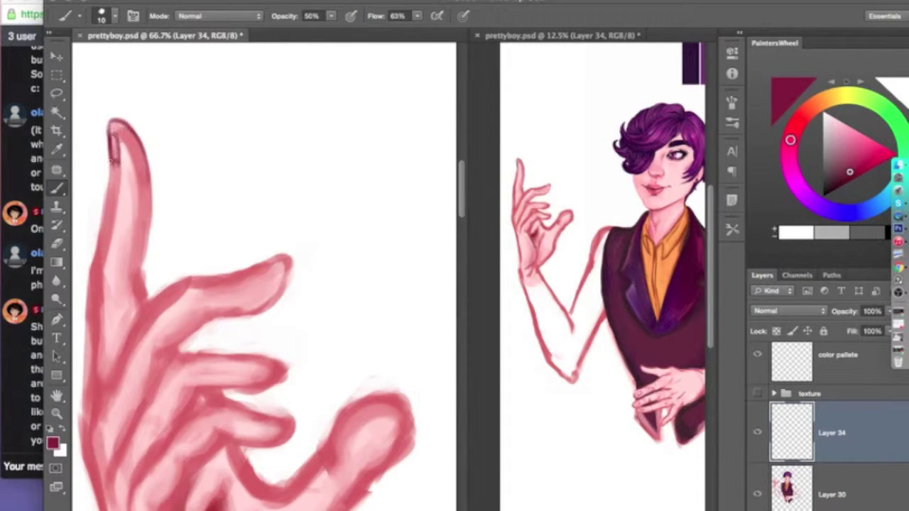
left_click(841, 179)
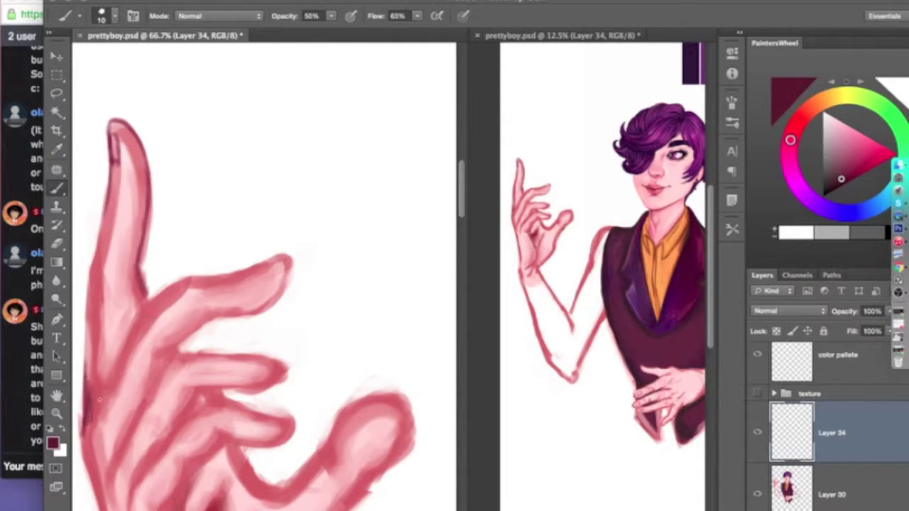
Smooth the skin along the extended finger, from its tip down to its base, with sampled pinks
left_click(114, 169, "alt")
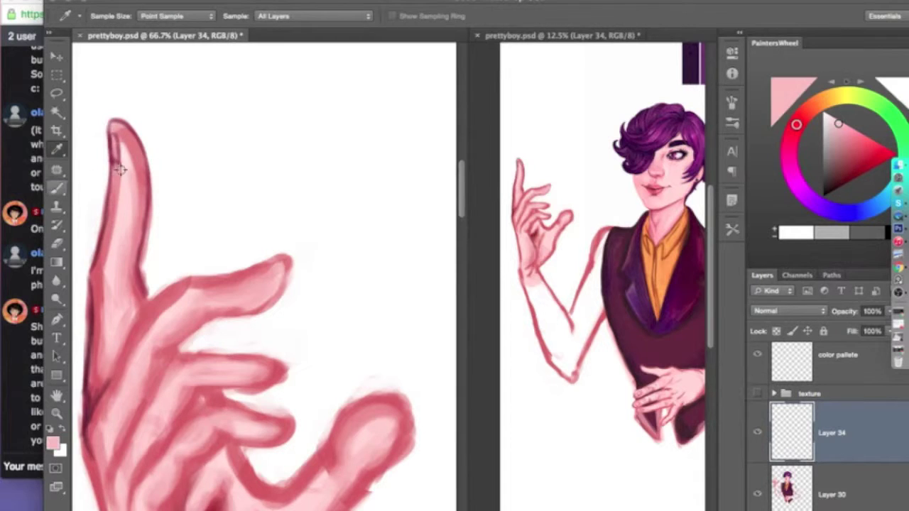
left_click(125, 245, "alt")
left_click_drag(122, 138, 131, 242)
left_click(90, 126)
key("b")
left_click(162, 318, "alt")
left_click_drag(127, 151, 105, 309)
Lighten the extended finger's nail with light pink and blend rose shading into the base of the finger
key("i")
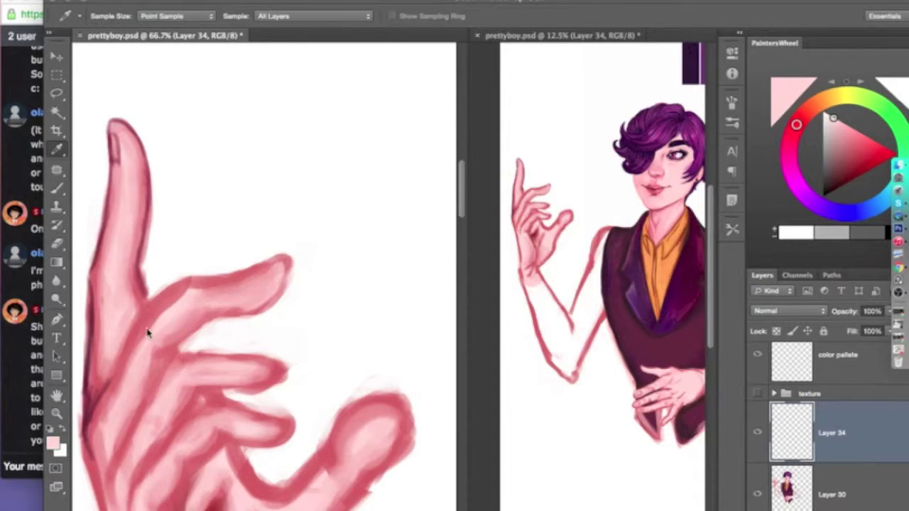
key("b")
key("Escape")
key("i")
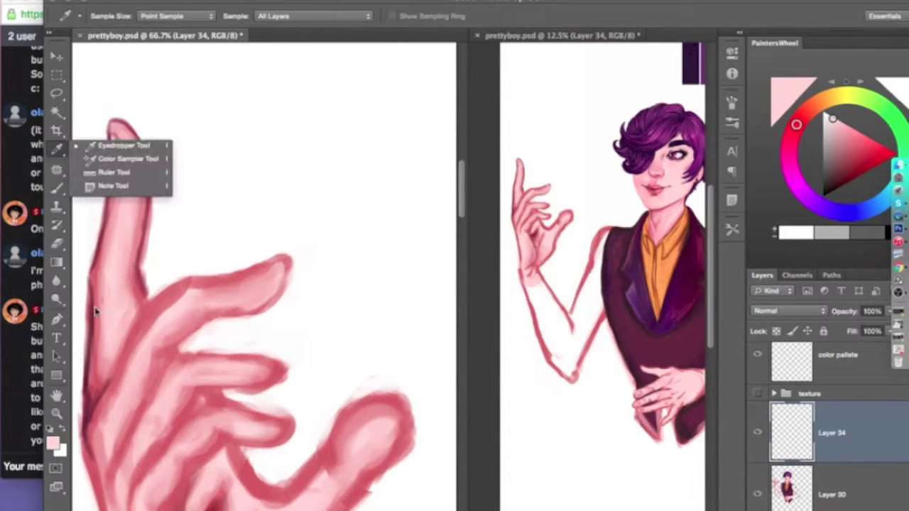
key("b")
left_click(112, 125)
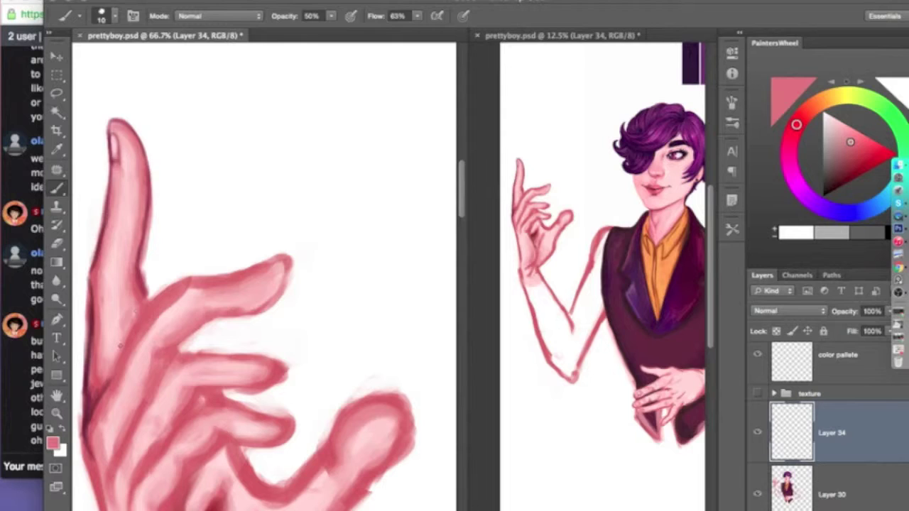
Mix a dark crimson and outline the uppermost curled finger and its nail
left_click(642, 341, "alt")
left_click(52, 443)
key("Return")
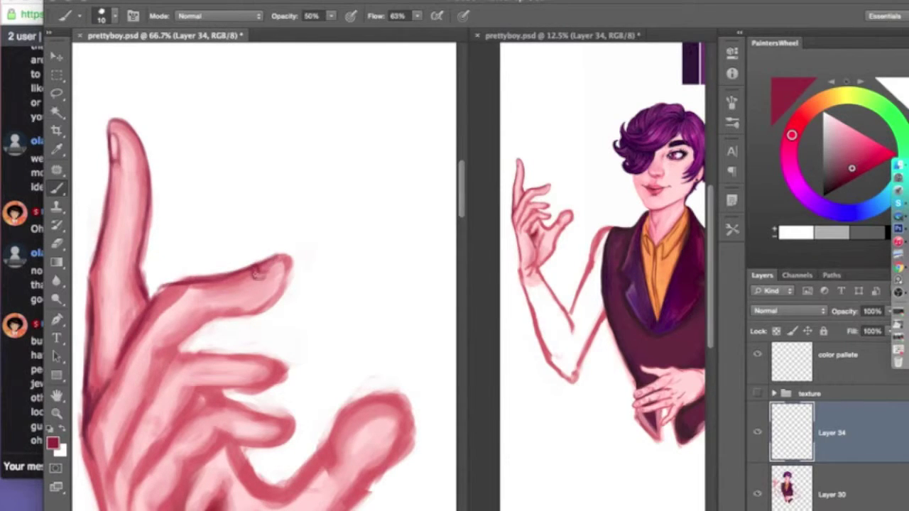
Enlarge the brush to 32 and blend the uppermost curled finger and nearby knuckles with sampled pinks
left_click(57, 149)
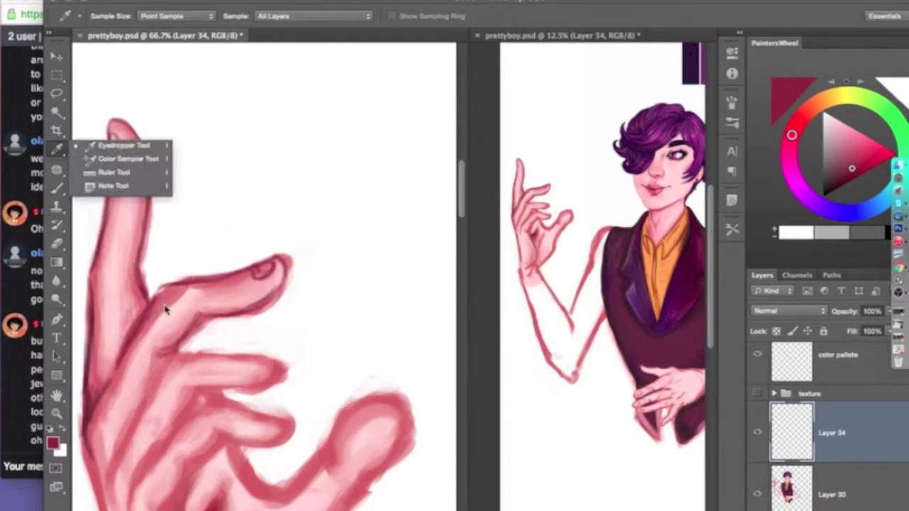
left_click(164, 310)
key("b")
scroll(126, 75, "down", 2)
left_click(114, 15)
left_click_drag(85, 55, 100, 55)
key("Return")
left_click(110, 204, "alt")
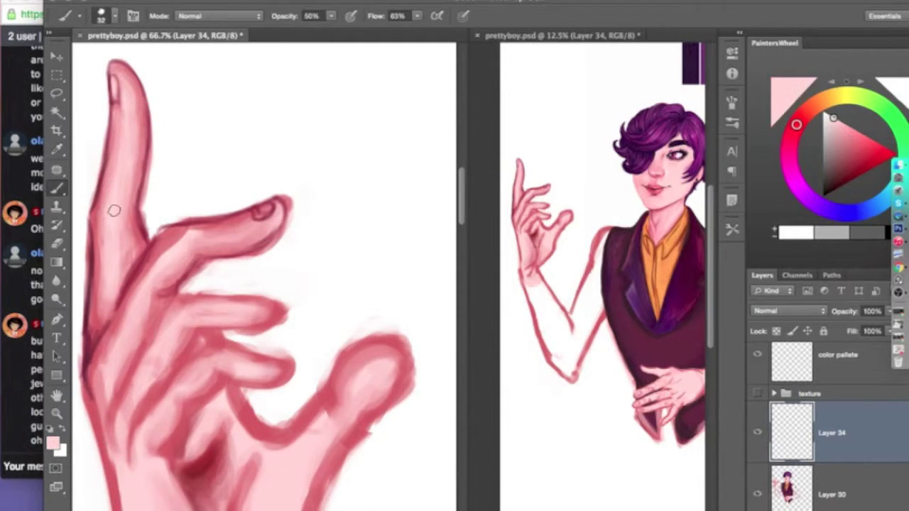
left_click(126, 234, "alt")
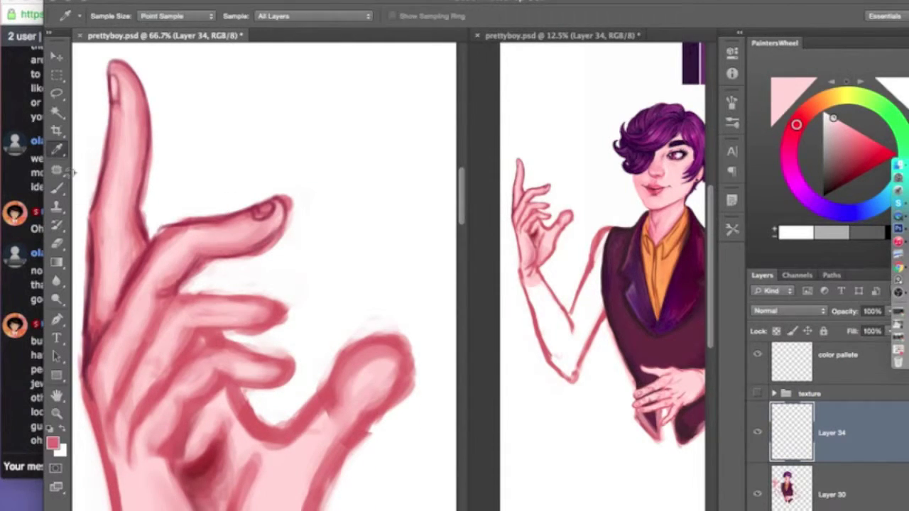
Outline the middle curled finger and the outer edge of the hand in dark wine red with a size 15 brush
left_click(57, 149)
left_click(93, 212)
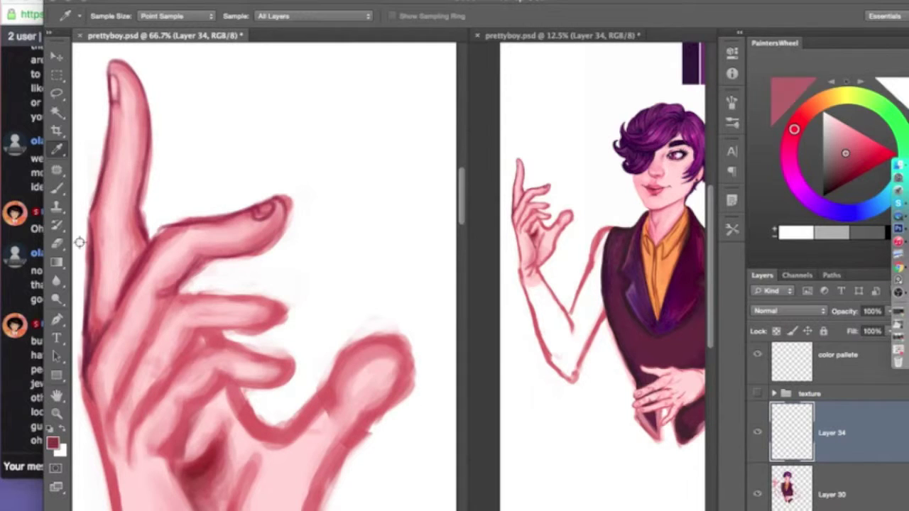
key("b")
left_click(114, 15)
left_click_drag(103, 40, 91, 40)
key("Return")
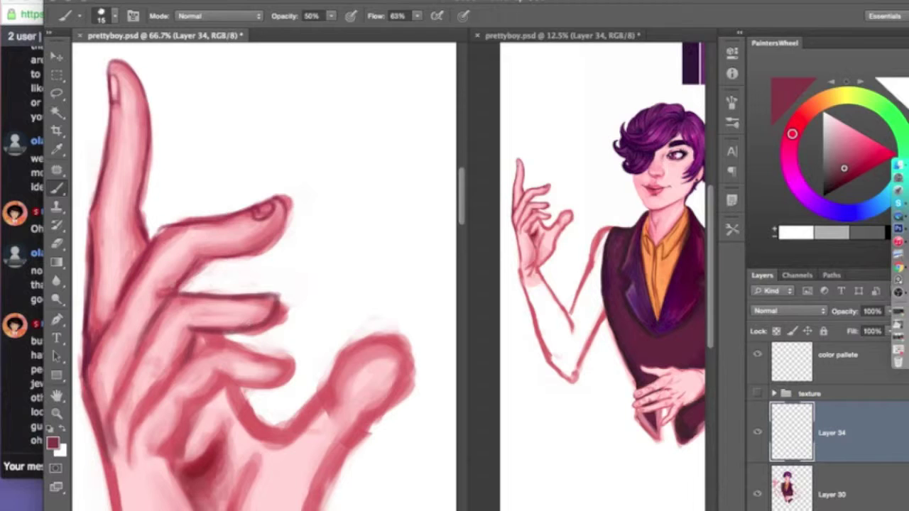
Blend the new outlines at the base of the fingers into the skin with sampled rose
left_click(59, 149)
key("b")
left_click(57, 149)
left_click(111, 383)
key("b")
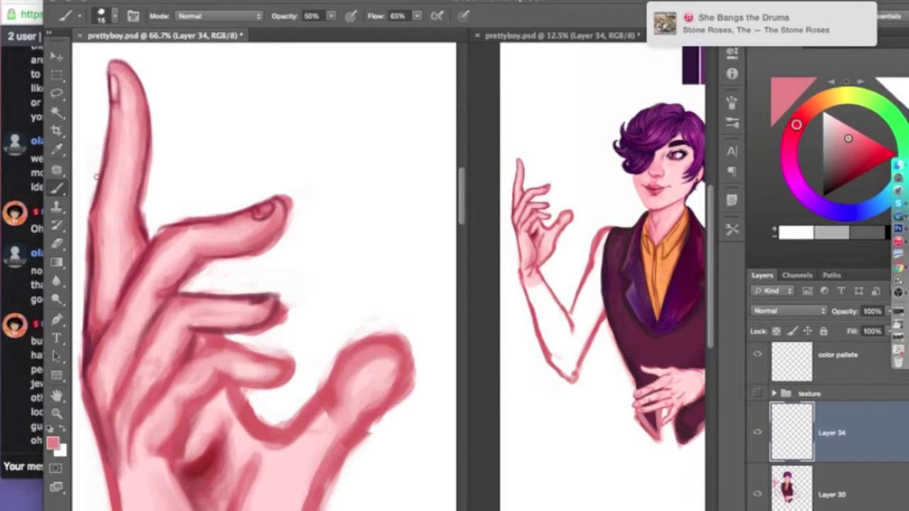
Paint dark maroon lines in the gaps on both sides of the middle curled finger, down to the knuckles
left_click(57, 149)
left_click(122, 287)
left_click(57, 187)
left_click_drag(118, 391, 174, 307)
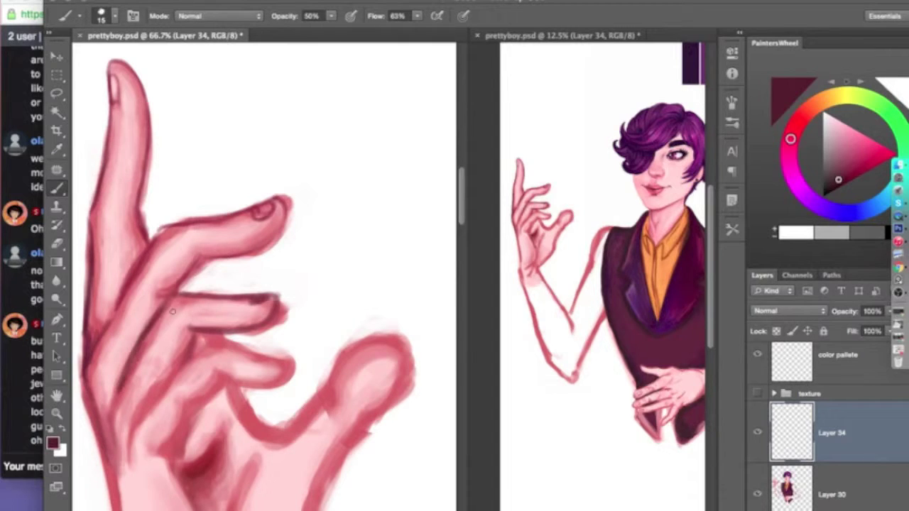
left_click_drag(139, 411, 208, 345)
Darken the curve between the lowest curled finger and the thumb with crimson, and merge the layer into Layer 30
left_click(200, 334, "alt")
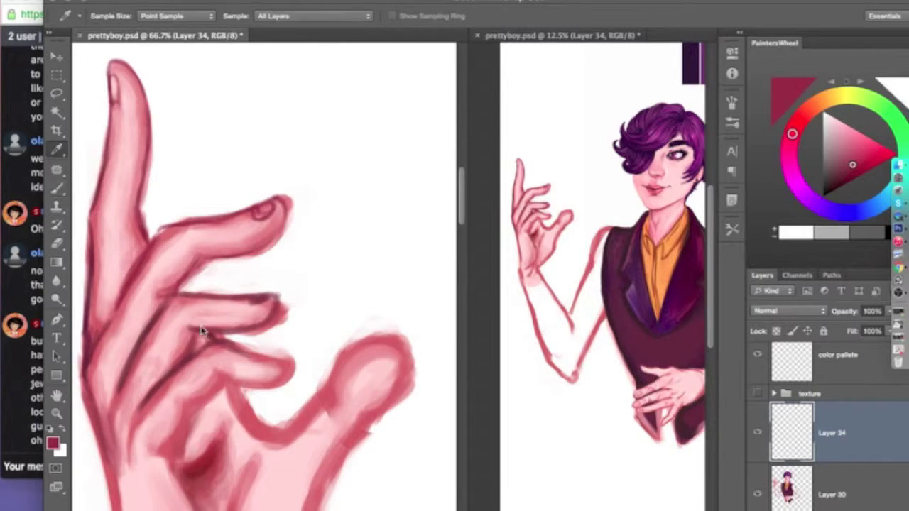
left_click(29, 391)
mouse_move(241, 425)
left_mouse_down()
mouse_move(318, 397)
mouse_move(342, 369)
left_mouse_up()
key("alt")
left_click(387, 365, "alt")
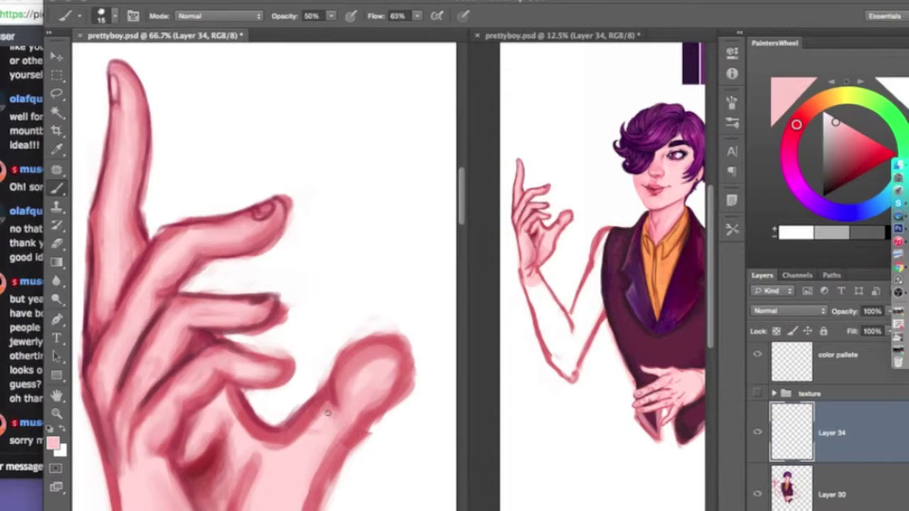
key("super+e")
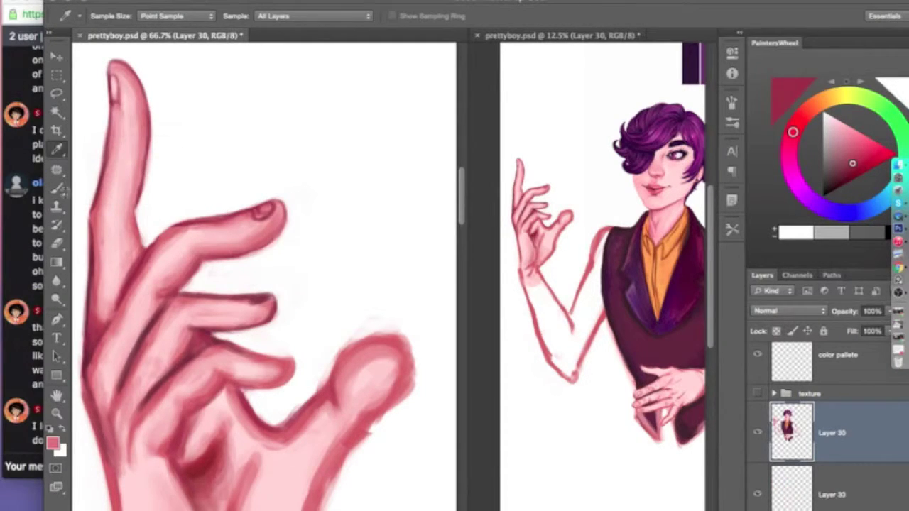
Blend the curled fingers with sampled rose and pink, lighten the middle finger's nail and trim the thumb's outer edge
left_click(105, 319, "alt")
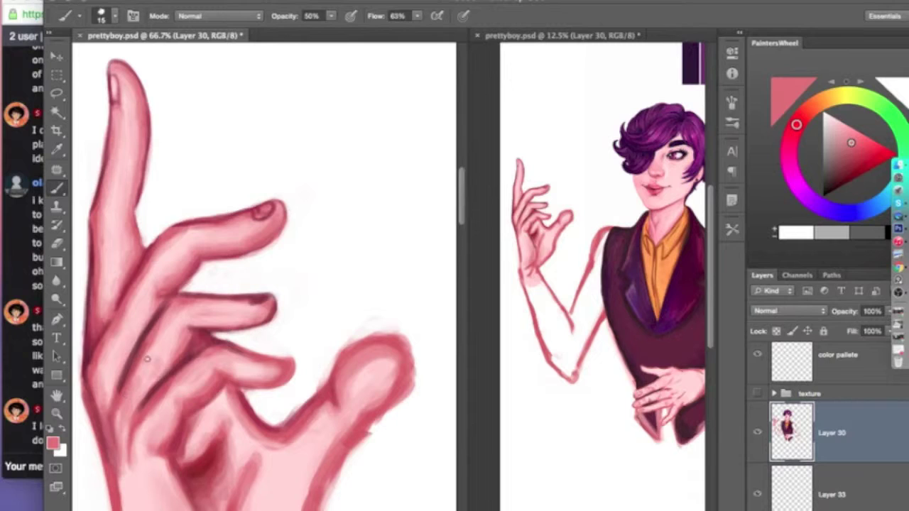
left_click(155, 287, "alt")
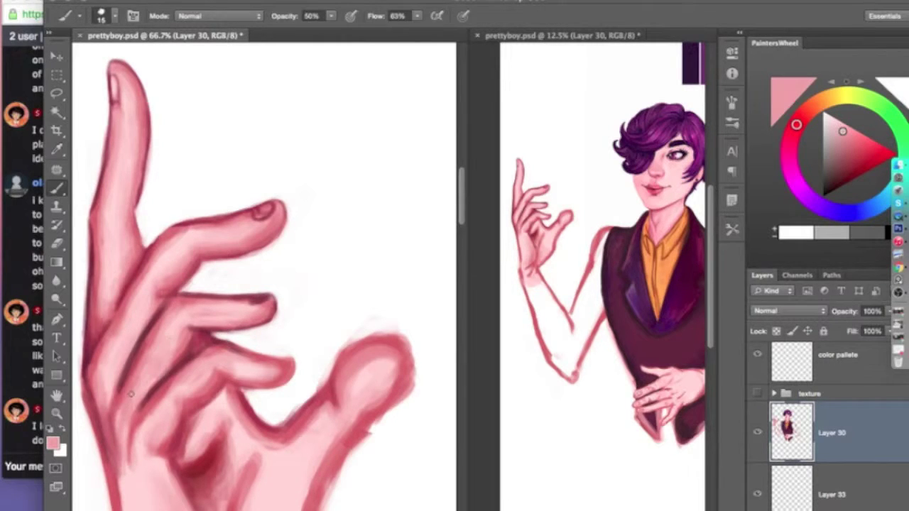
left_click(156, 362, "alt")
key("alt")
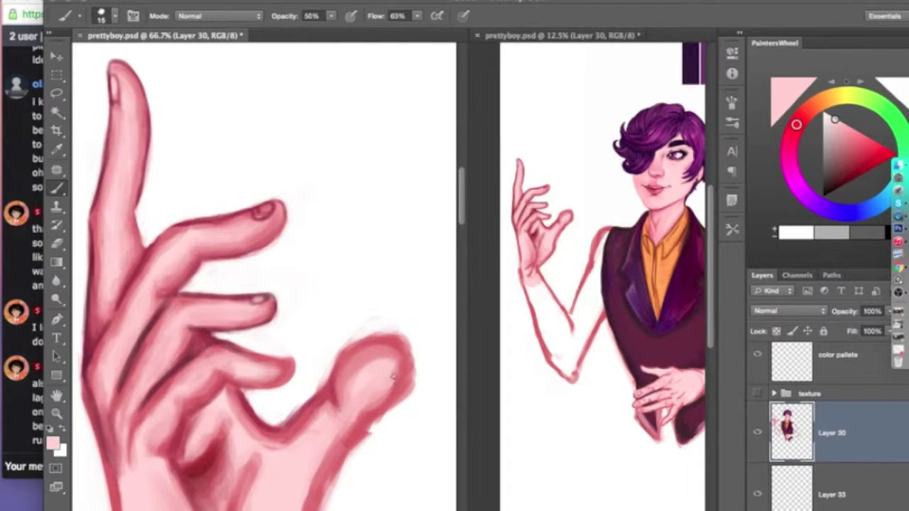
key("e")
Paint a dark maroon line along the palm crease from below the curled fingers toward the wrist
left_click(57, 149)
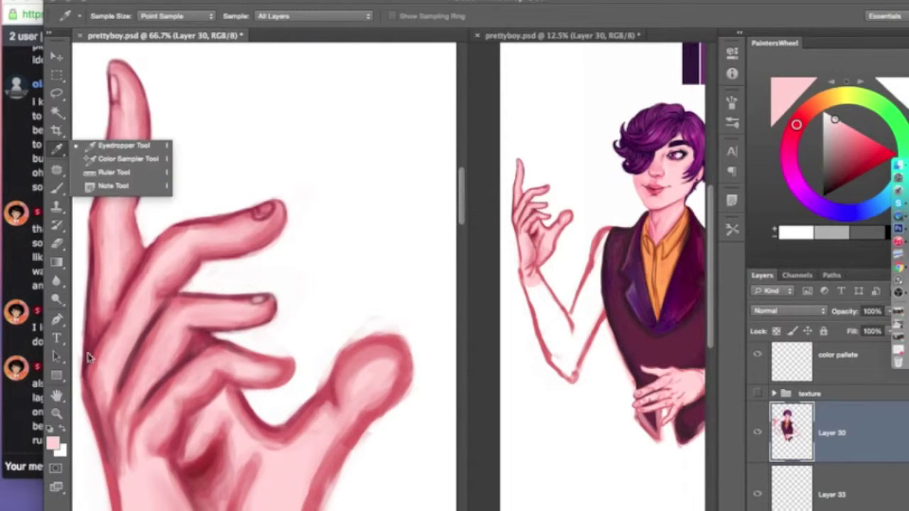
left_click(149, 258)
key("b")
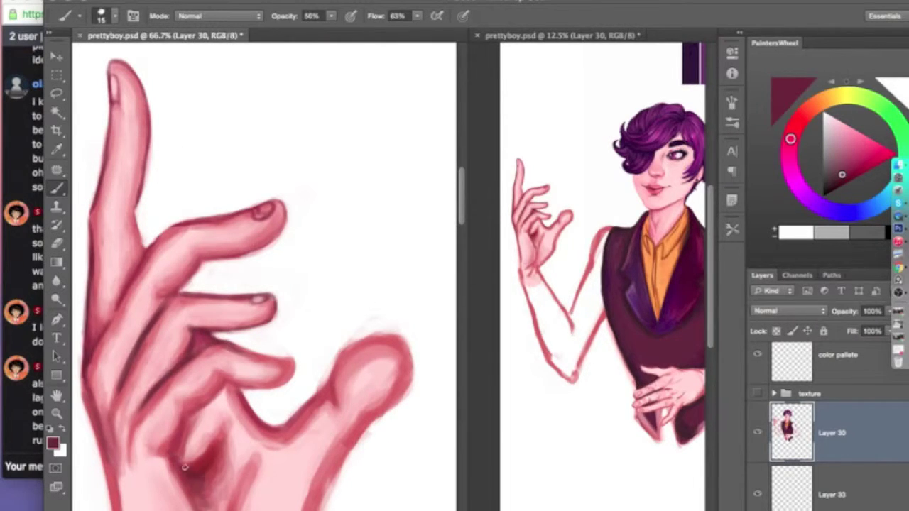
scroll(199, 488, "down", 7)
left_click_drag(181, 216, 213, 352)
Shade the hollow above the palm crease with sampled crimson tones
key("i")
left_click(91, 114)
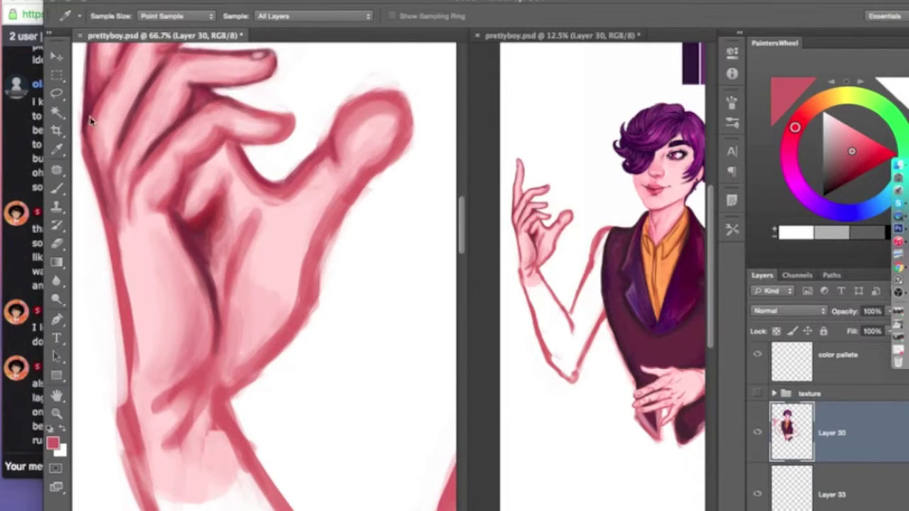
key("b")
key("i")
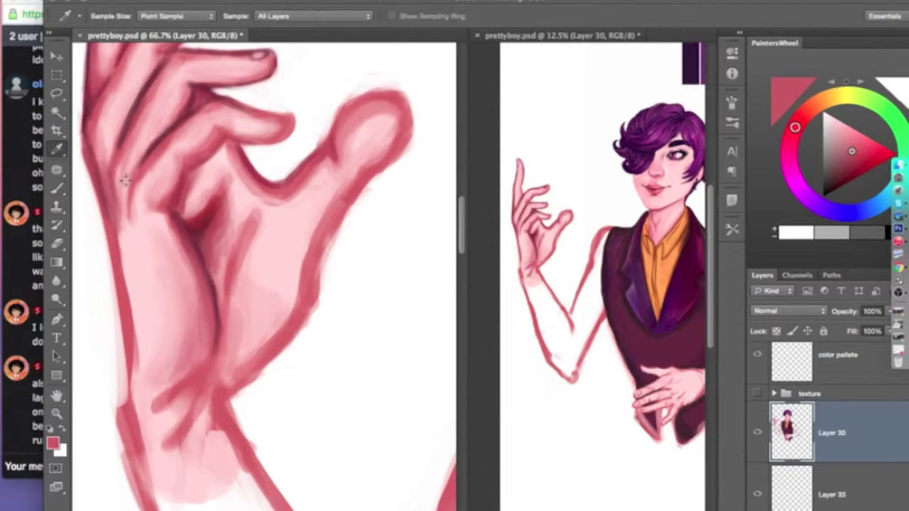
left_click(207, 217)
key("b")
left_click_drag(181, 213, 203, 206)
Soften the upper part of the palm hollow with sampled rose and light pink
key("i")
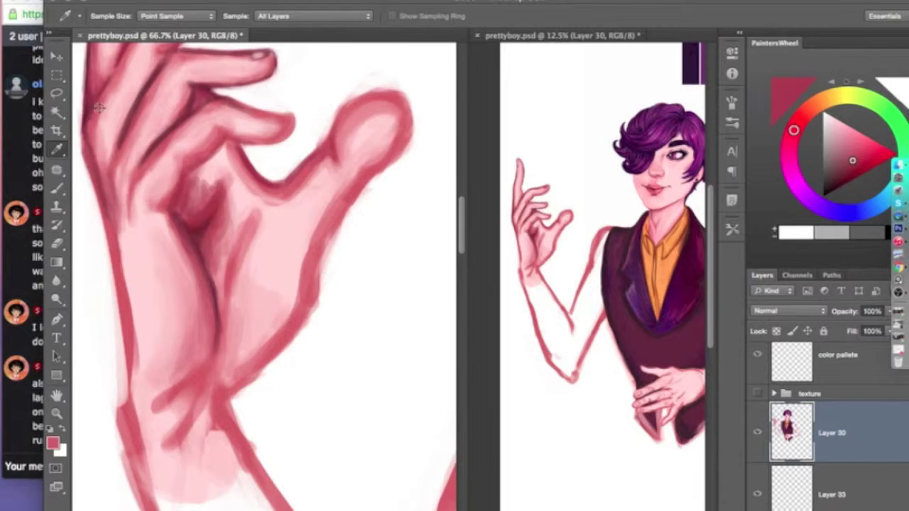
left_click(193, 206)
key("b")
key("i")
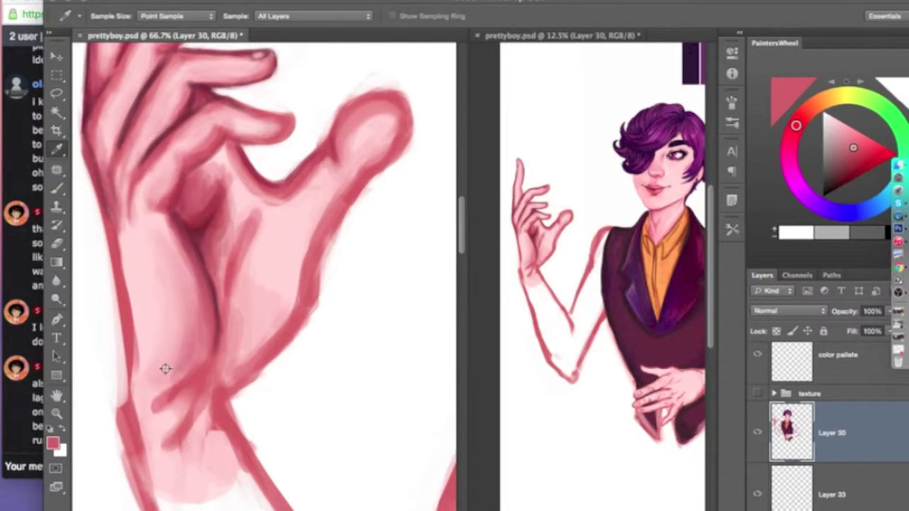
left_click(166, 368)
key("b")
left_click_drag(192, 188, 213, 172)
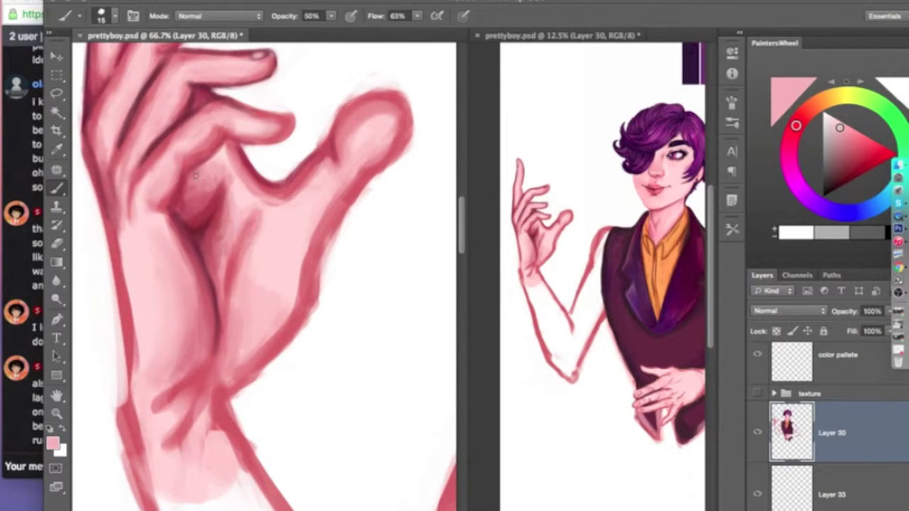
Blend the palm hollow's upper edge and the shading beside the palm crease with sampled rose and pink tones
key("i")
left_click(178, 263)
key("b")
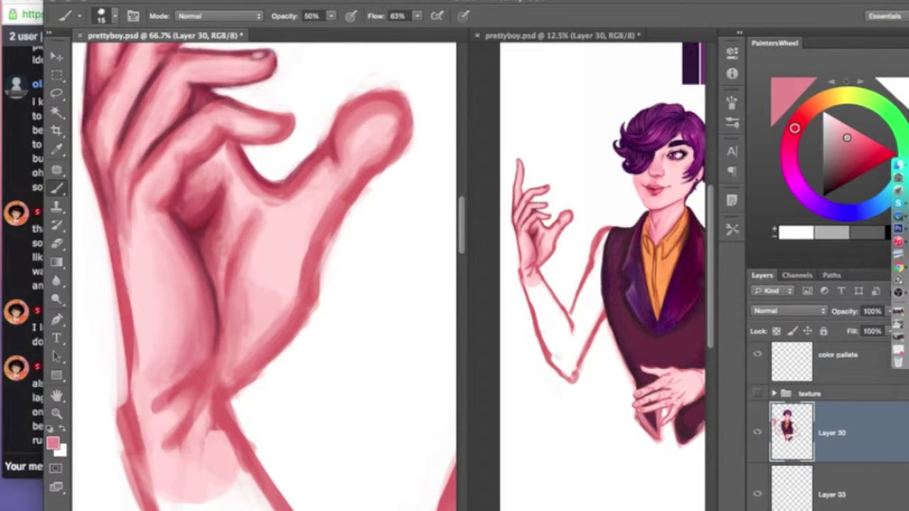
key("i")
left_click(206, 138)
left_click(209, 300)
key("b")
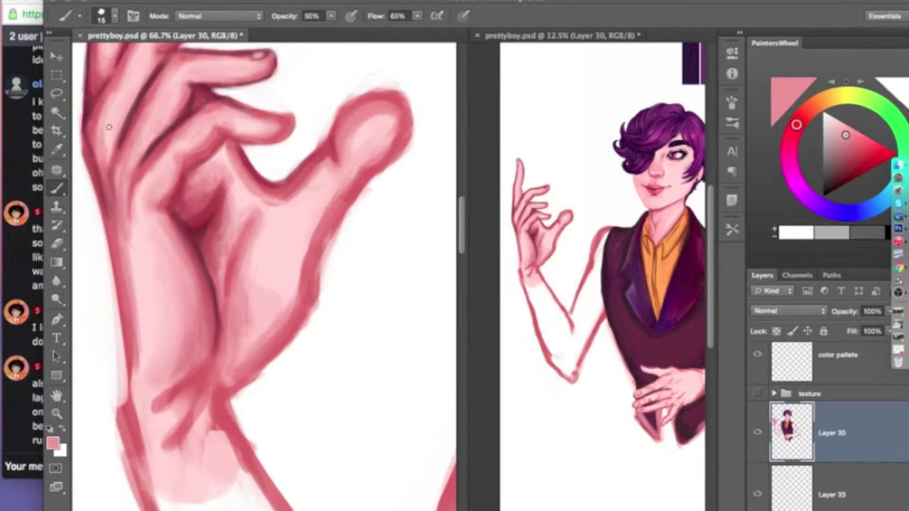
Soften the finger bases and outer palm with sampled light pinks and trim the thumb's outer edge
scroll(136, 73, "up", 3)
key("i")
left_click(116, 213)
key("b")
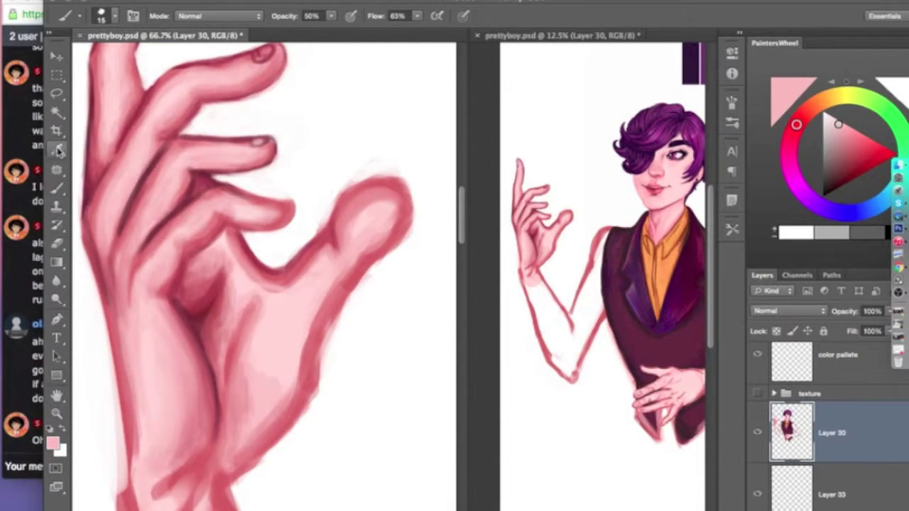
key("i")
left_click(164, 405)
key("b")
key("e")
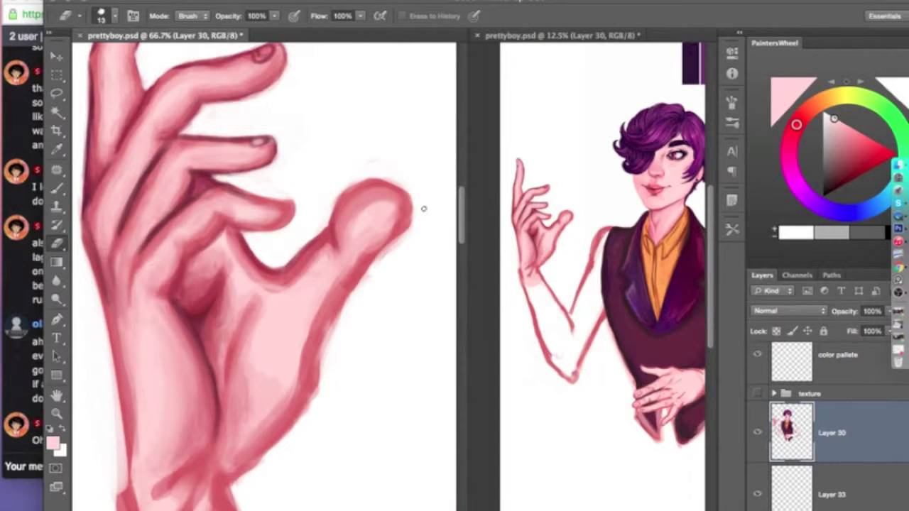
Shade the outer edge of the thumb's base down to the wrist with sampled crimson and blend it with pink
key("i")
left_click(220, 462)
key("b")
mouse_move(266, 440)
left_mouse_down()
mouse_move(217, 474)
mouse_move(306, 334)
left_mouse_up()
key("i")
left_click(124, 171)
key("b")
mouse_move(235, 451)
left_mouse_down()
mouse_move(268, 424)
mouse_move(274, 384)
left_mouse_up()
left_click(57, 149)
left_click(262, 321)
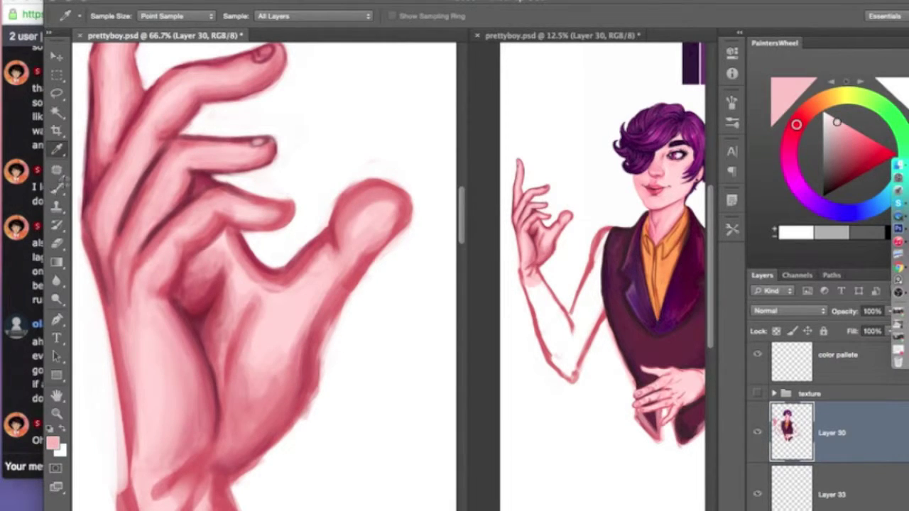
Refine the curled fingers' outlines with sampled crimson using a 14 px brush and lighten the upper curled finger's nail with pale pink
key("b")
left_click(124, 171, "alt")
left_click(114, 16)
key("Return")
scroll(242, 277, "up", 3)
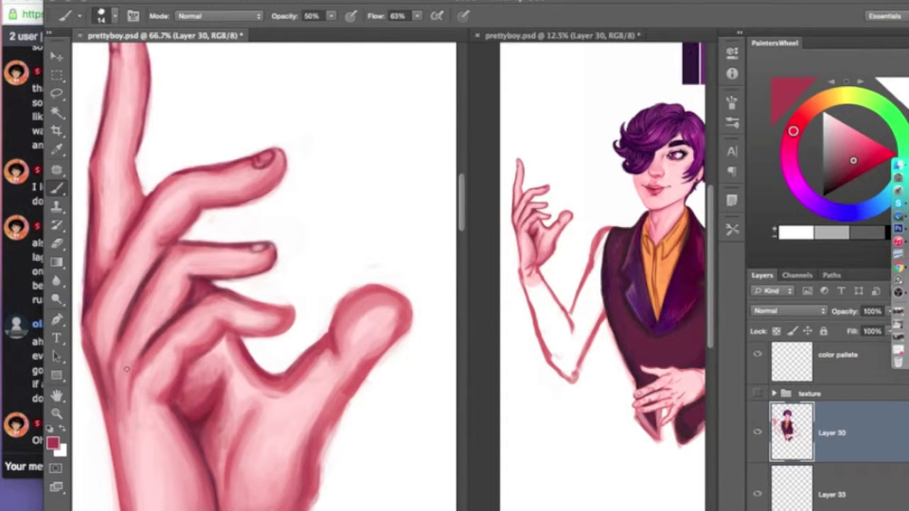
left_click(57, 149)
left_click(146, 462)
key("b")
scroll(297, 263, "down", 3)
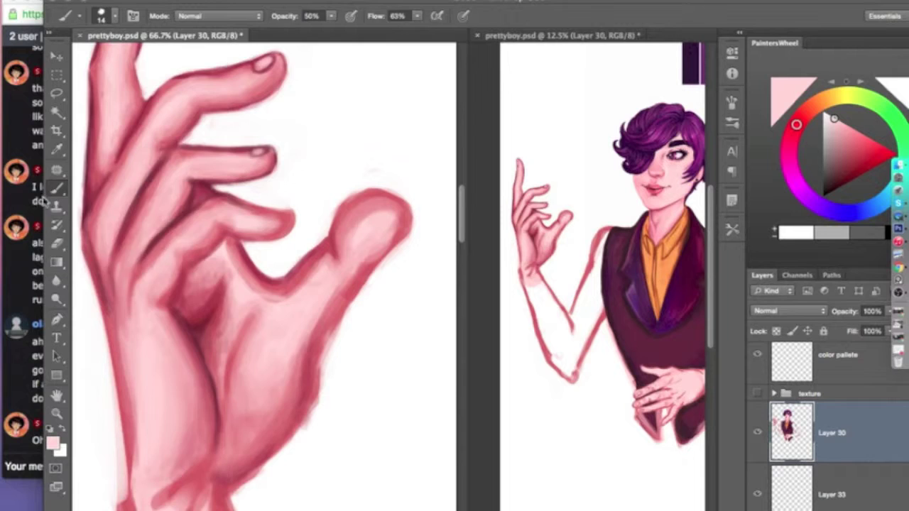
Erase rough paint along the hand's outer edges from the fingers to the base of the thumb
left_click(56, 243)
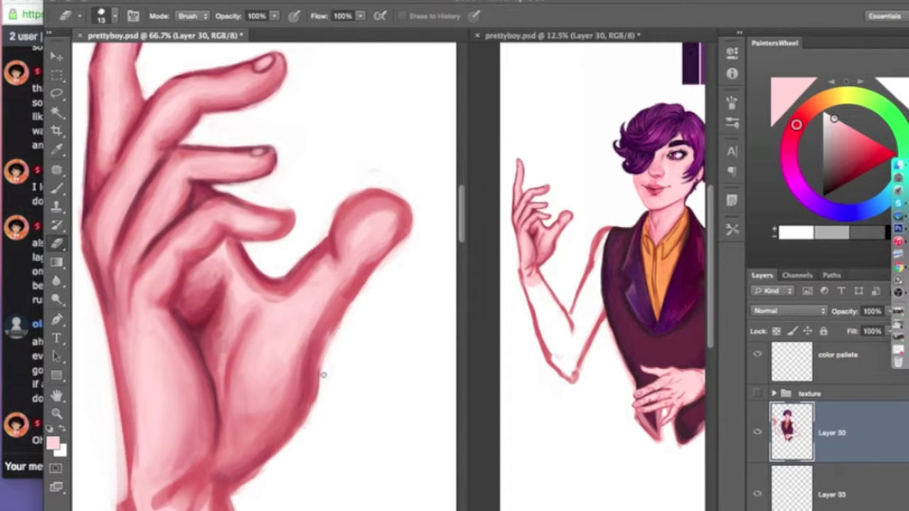
scroll(340, 325, "up", 4)
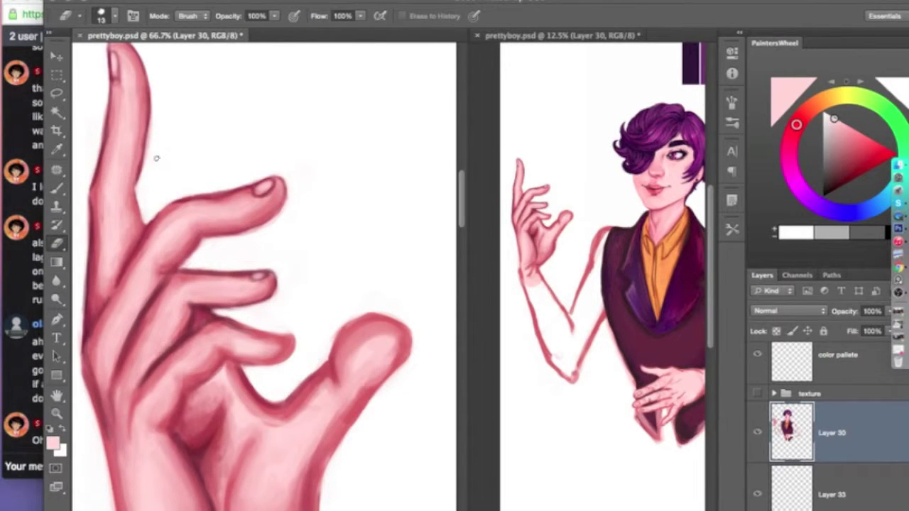
scroll(100, 221, "down", 8)
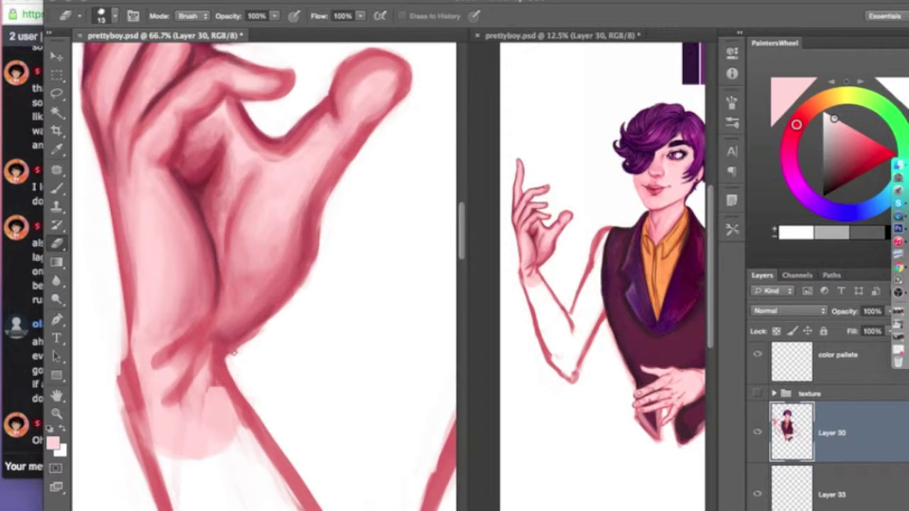
Soften the thumb's inner side with sampled pink and paint a light nail on the lowest curled finger
key("b")
left_click(324, 127, "alt")
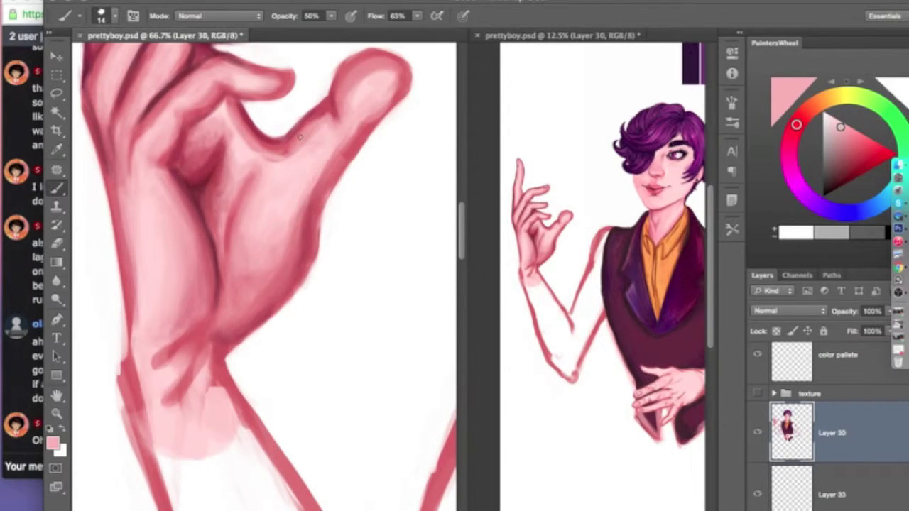
scroll(236, 259, "up", 4)
left_click(208, 106, "alt")
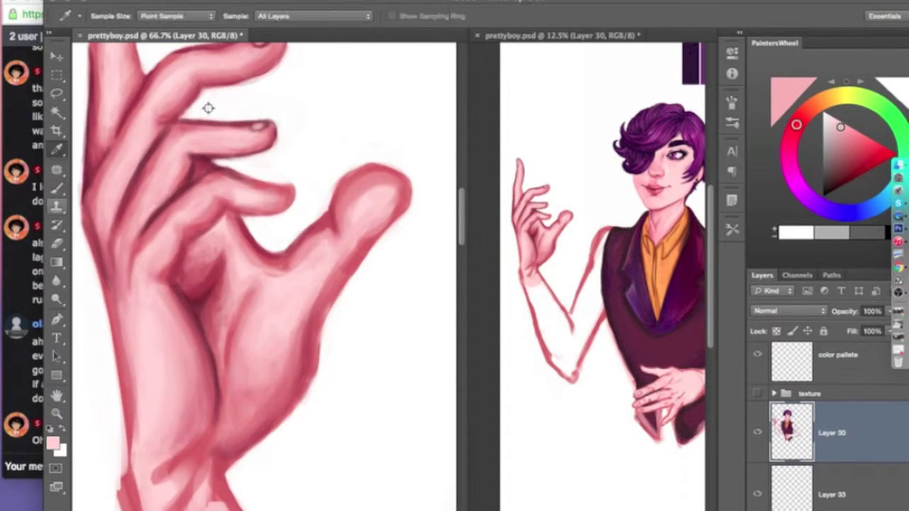
left_click(349, 205, "alt")
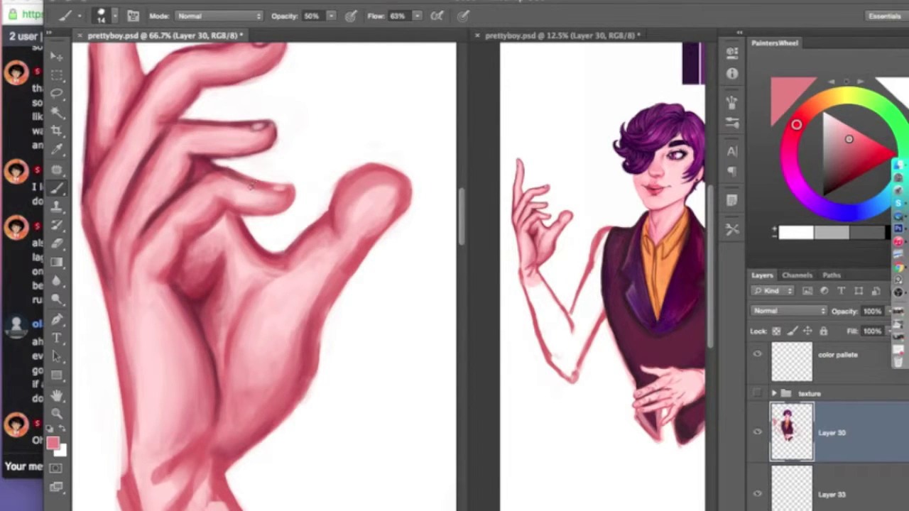
Select the thumb tip freehand and transform it to sit slightly lower and closer to the palm
key("e")
key("l")
left_click_drag(413, 158, 402, 258)
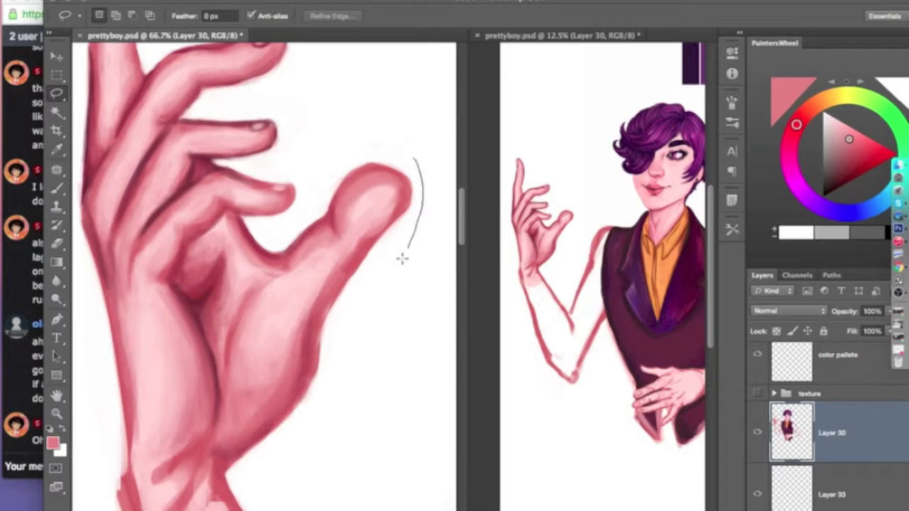
key("ctrl+t")
left_click_drag(383, 213, 377, 216)
key("Return")
key("m")
Blend the seam below the moved thumb tip with sampled rose and light pink
key("e")
key("i")
left_click(345, 213)
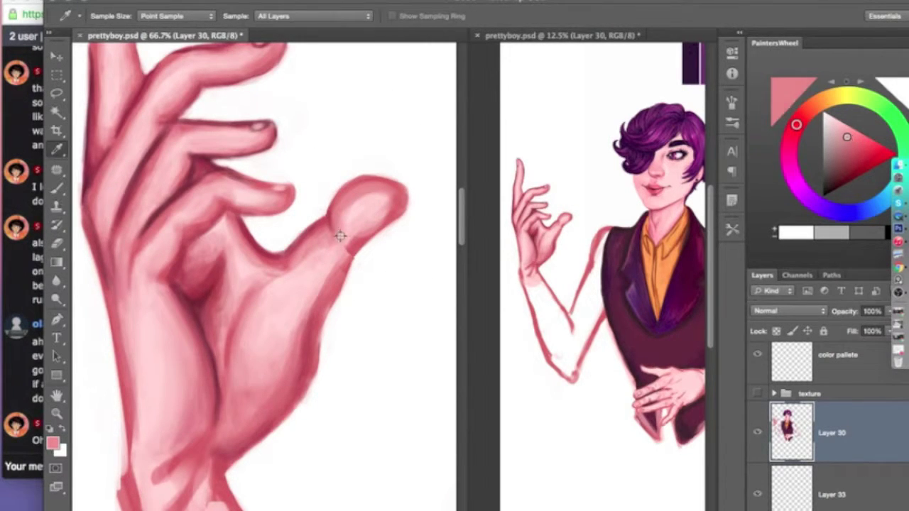
key("b")
key("i")
left_click(296, 281)
key("b")
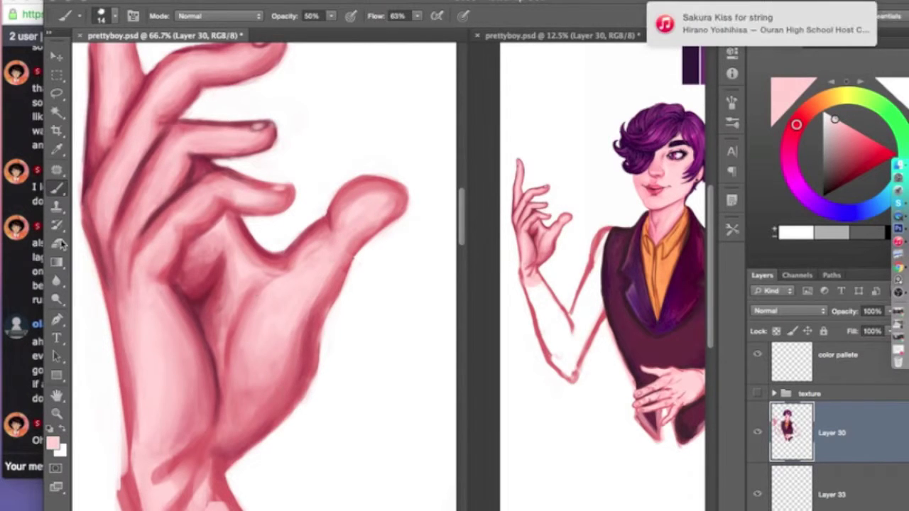
Trim the thumb's outer edge and shade the thumb's base with sampled rose
key("e")
key("i")
left_click(290, 304)
key("b")
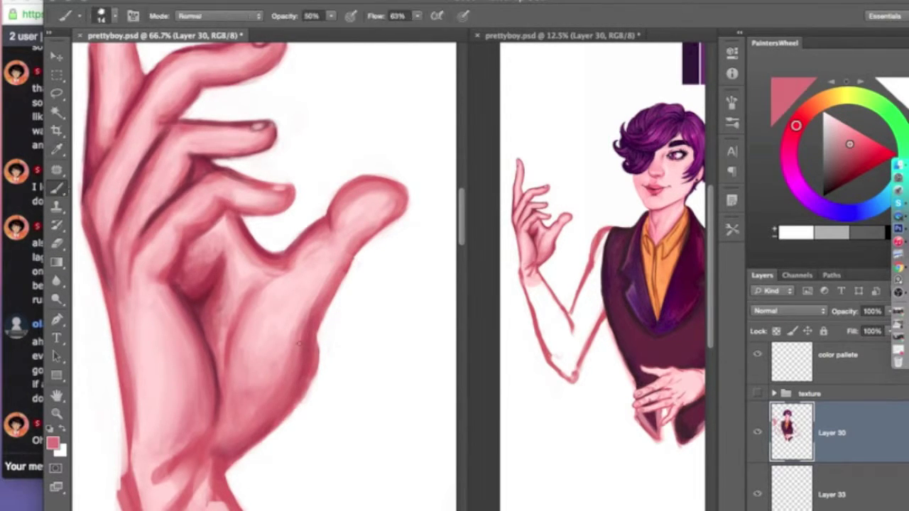
Deepen the hand's contour shadows with sampled maroon and soften the wrist crease with pink
key("i")
left_click(136, 103)
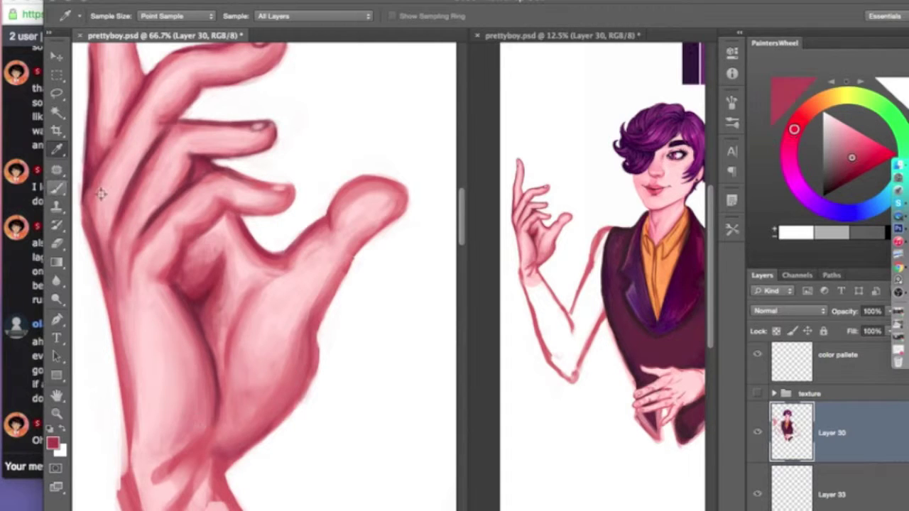
key("b")
key("i")
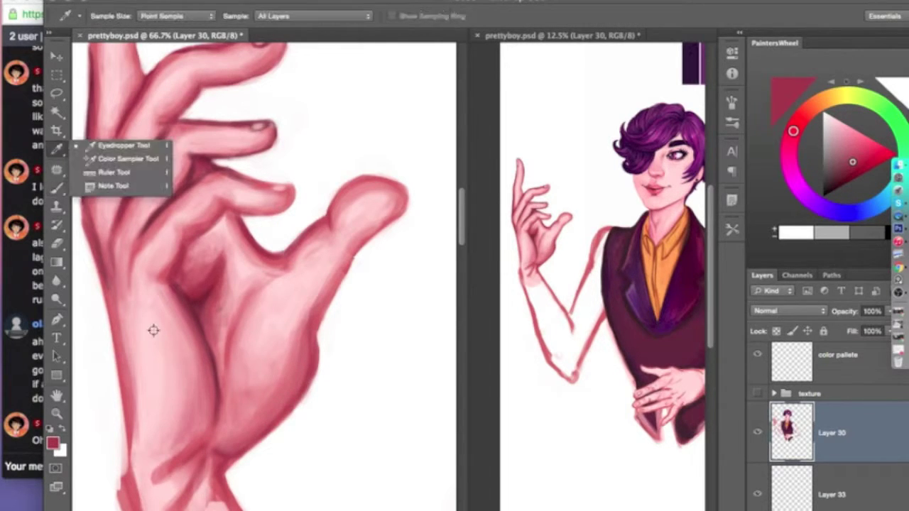
left_click(169, 457)
key("b")
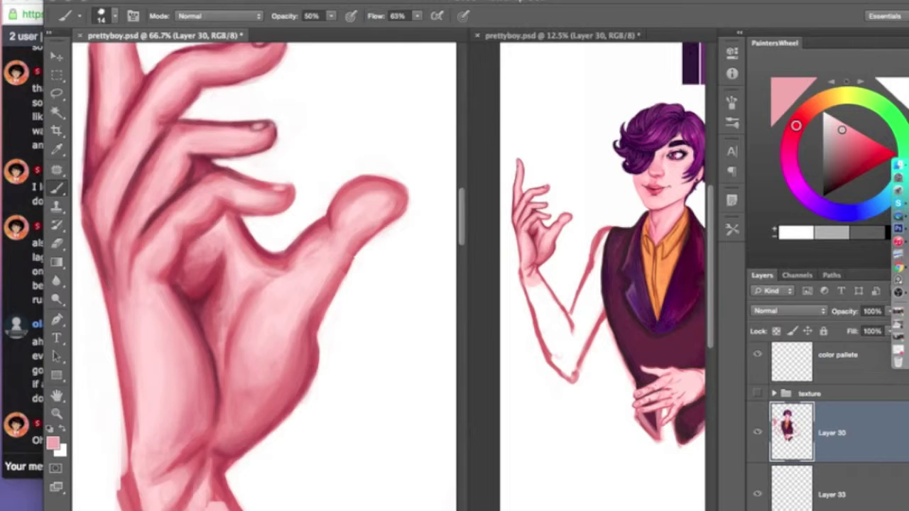
Trim the wrist's outer edge and rework its outline and skin with sampled rose and pink
scroll(242, 277, "down", 5)
key("e")
left_click_drag(117, 284, 120, 355)
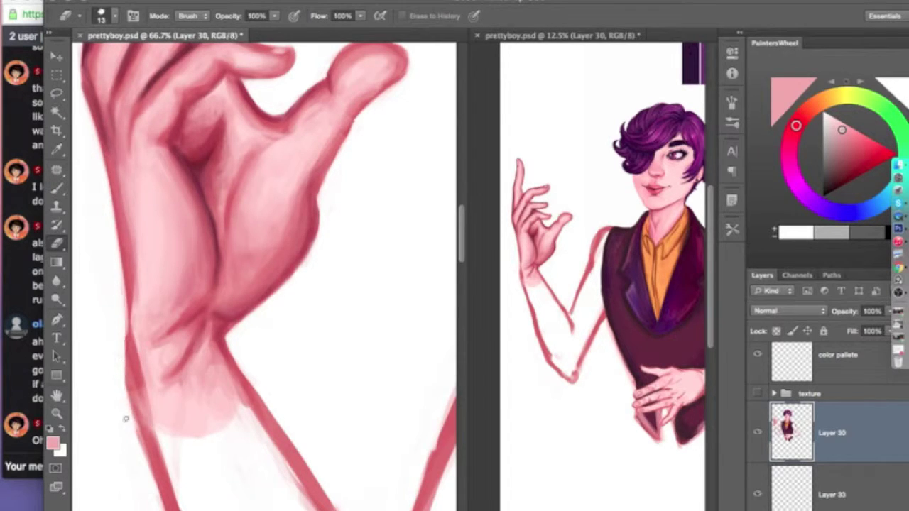
key("i")
left_click(125, 304)
key("b")
mouse_move(152, 376)
left_mouse_down()
mouse_move(167, 429)
mouse_move(149, 355)
left_mouse_up()
key("i")
left_click(190, 328)
key("b")
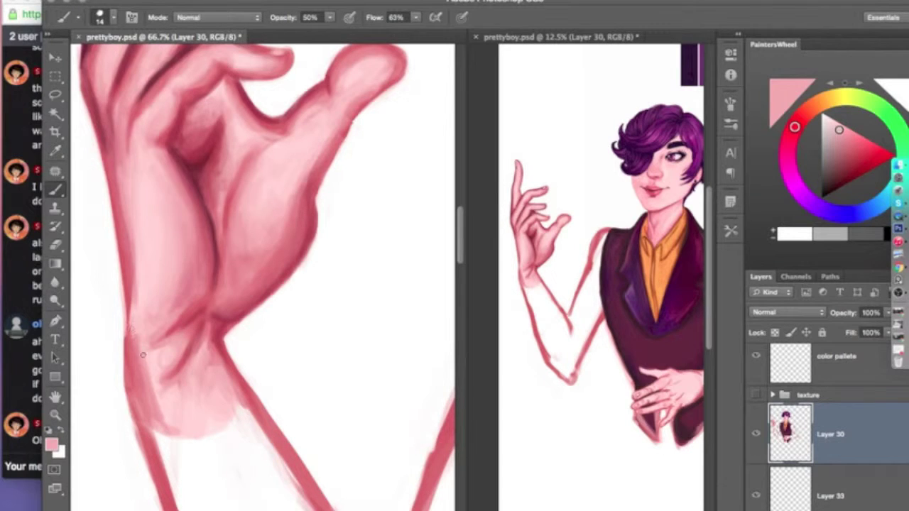
Lighten the skin around the wrist creases with sampled pale pink
key("i")
left_click(149, 348)
key("b")
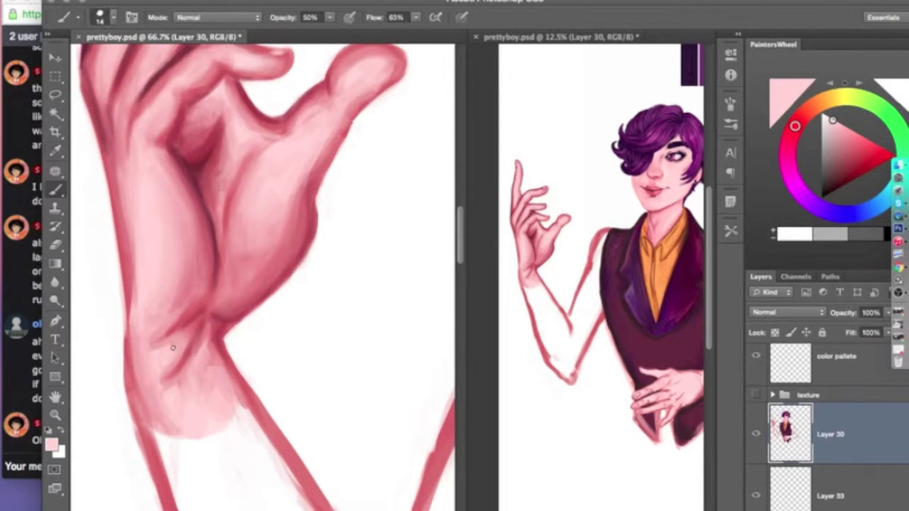
Clean the edges of the raised fingers with the eraser and refine the finger and nail outlines with sampled rose
left_click(55, 415)
left_click(324, 146, "alt")
left_click(324, 146)
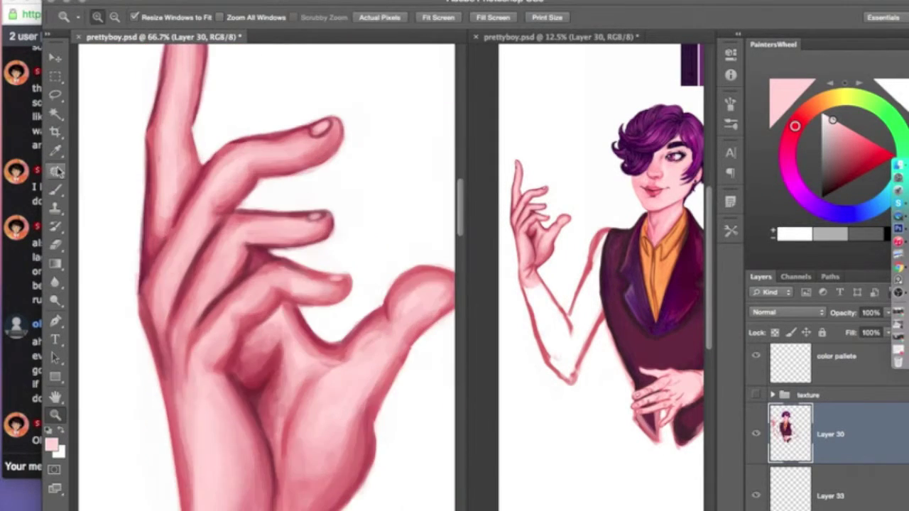
key("e")
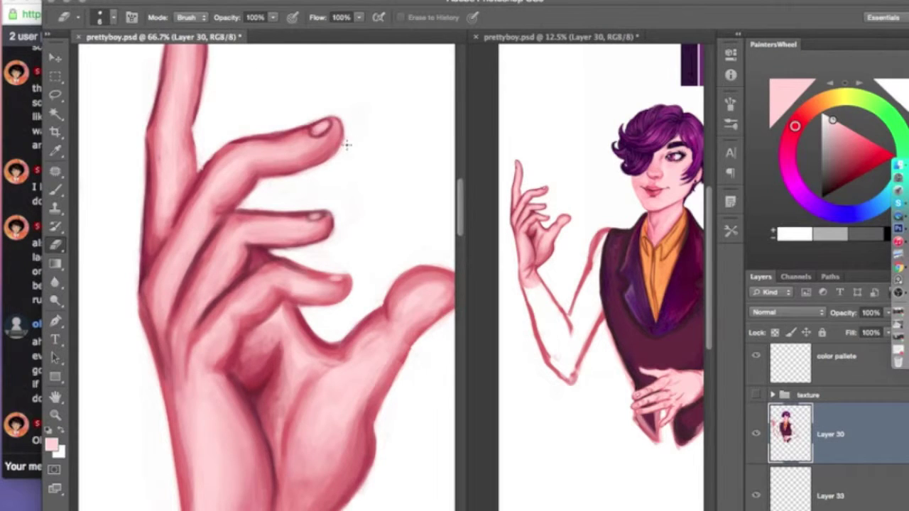
scroll(347, 145, "up", 4)
key("i")
left_click(419, 416)
left_click(392, 416)
key("b")
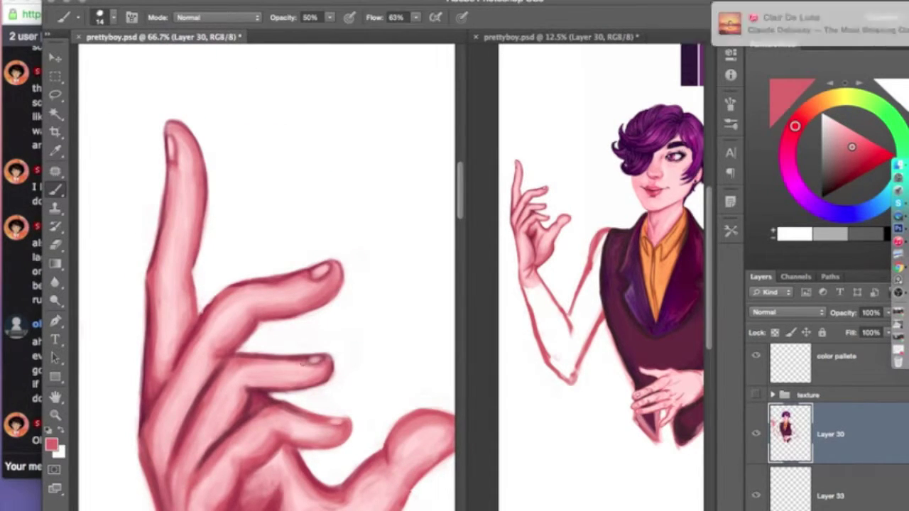
key("e")
right_click(94, 55)
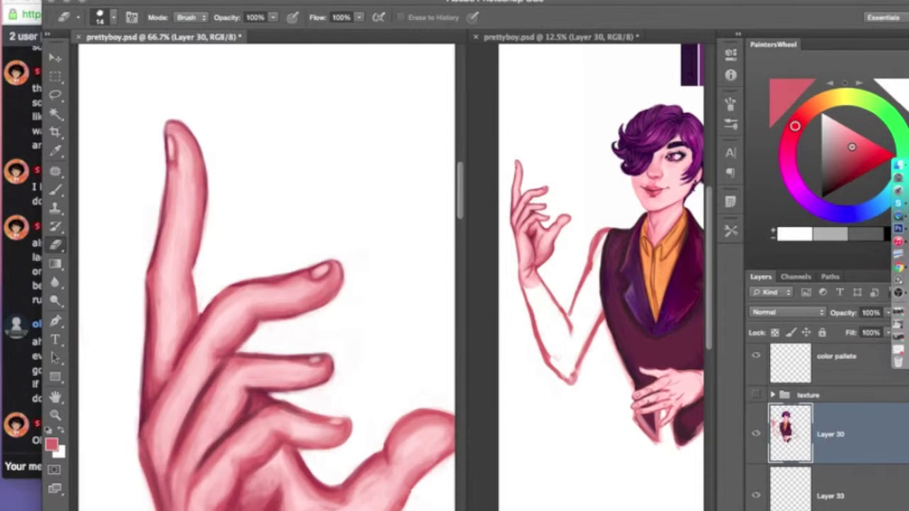
scroll(165, 331, "down", 5)
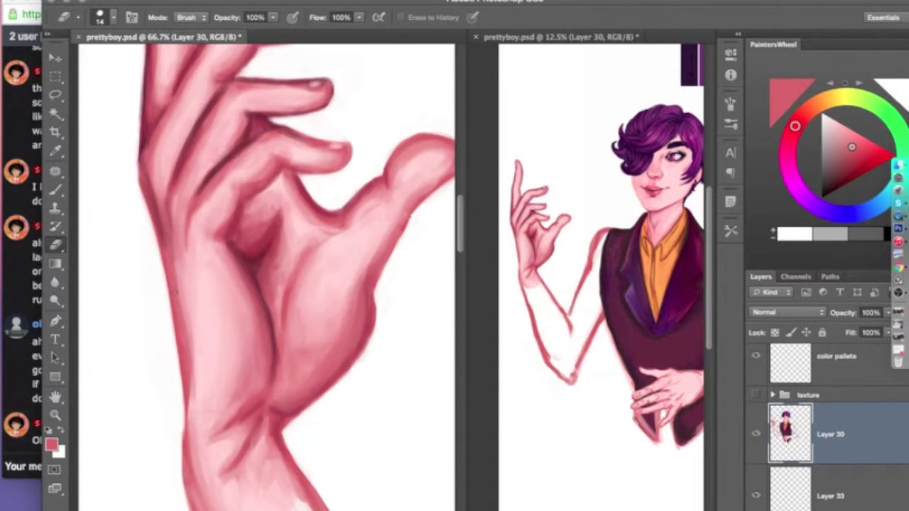
On Layer 33, fill the raised arm's sleeve with the vest's sampled dark maroon using a 38 px brush at 100% opacity
left_click(56, 415)
key("super+minus")
key("super+minus")
key("super+minus")
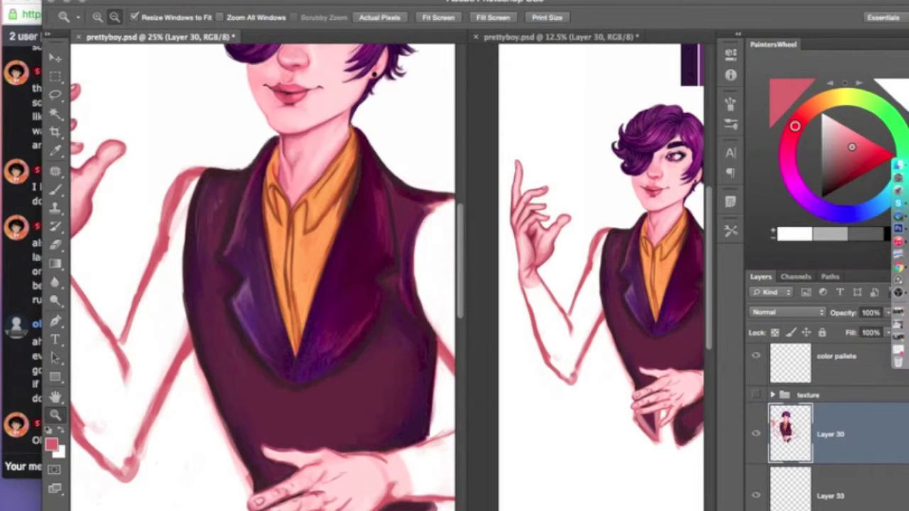
key("super+minus")
key("super+minus")
key("super+plus")
key("super+plus")
key("i")
left_click(373, 358)
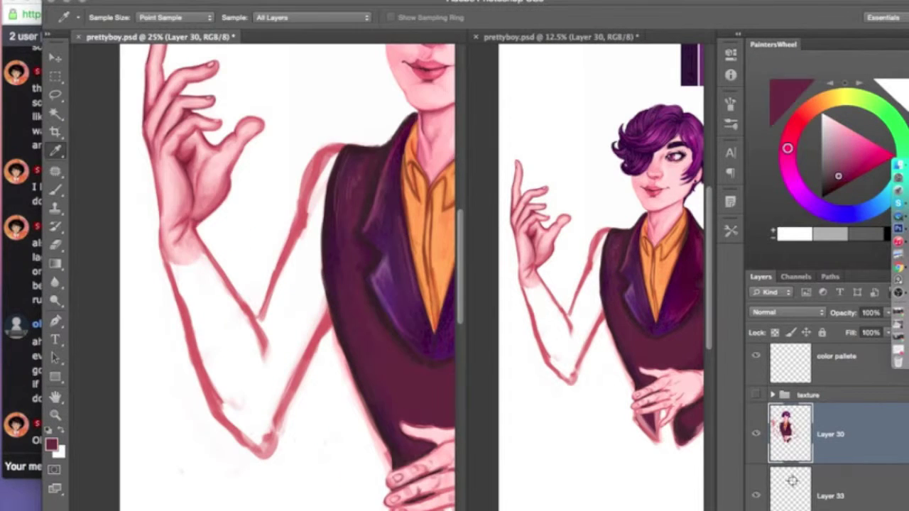
left_click(786, 497)
key("b")
left_click(113, 17)
left_click(113, 17)
mouse_move(311, 230)
left_mouse_down()
mouse_move(320, 189)
mouse_move(270, 334)
mouse_move(298, 383)
mouse_move(260, 437)
mouse_move(207, 364)
left_mouse_up()
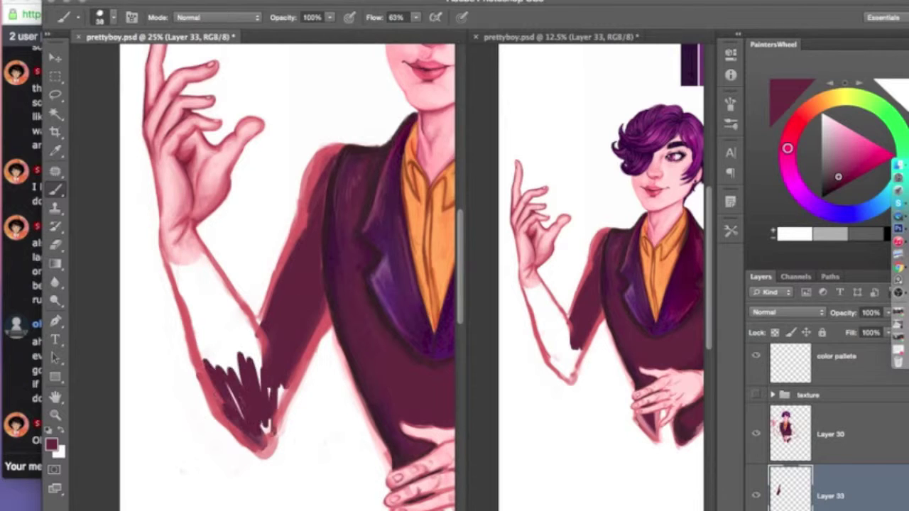
mouse_move(277, 397)
left_mouse_down()
mouse_move(213, 320)
mouse_move(234, 298)
mouse_move(242, 376)
left_mouse_up()
Fill the other arm's sleeve from the shoulder to the elbow with the same dark maroon
scroll(333, 288, "right", 5)
left_click_drag(295, 188, 334, 355)
left_click_drag(313, 234, 383, 376)
mouse_move(305, 263)
left_mouse_down()
mouse_move(296, 183)
mouse_move(384, 384)
left_mouse_up()
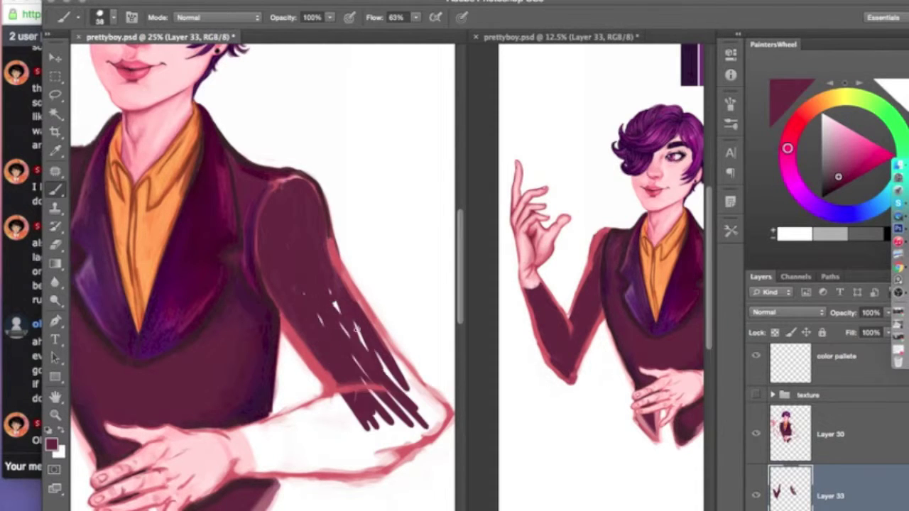
left_click_drag(370, 341, 415, 416)
left_click_drag(398, 383, 447, 426)
Fill the forearm sleeve between the elbow and the resting hand with dark maroon
scroll(291, 302, "down", 3)
left_click_drag(245, 337, 263, 379)
mouse_move(334, 309)
left_mouse_down()
mouse_move(259, 365)
mouse_move(377, 355)
mouse_move(412, 319)
left_mouse_up()
mouse_move(334, 313)
left_mouse_down()
mouse_move(266, 369)
mouse_move(352, 369)
left_mouse_up()
Widen the overview window to show the full canvas and erase the stray mark at the canvas's edge with a 136 px eraser
left_click_drag(468, 469, 419, 468)
key("z")
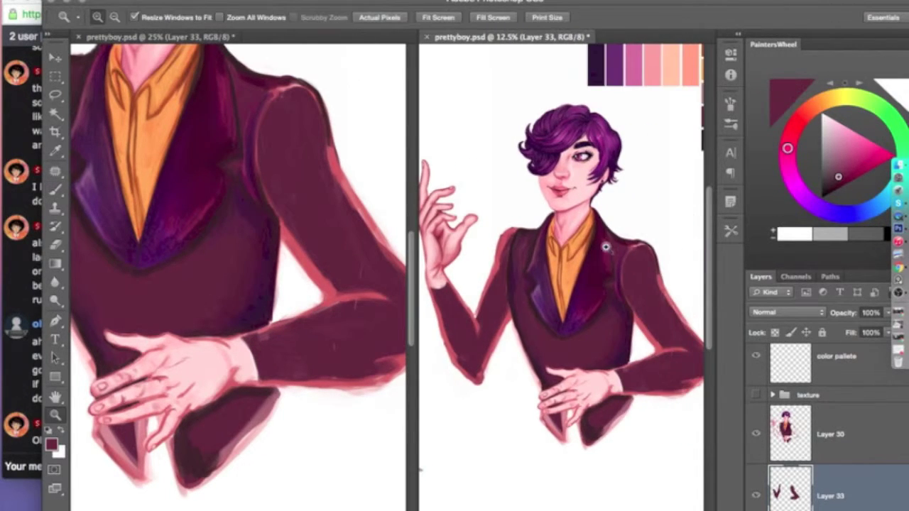
left_click(637, 223, "alt")
key("e")
right_click(455, 385)
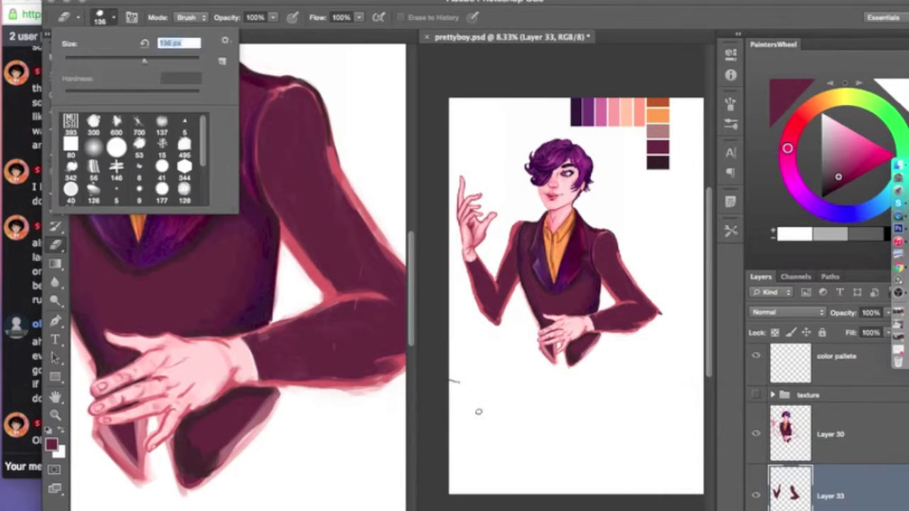
key("alt+]")
left_click(755, 497)
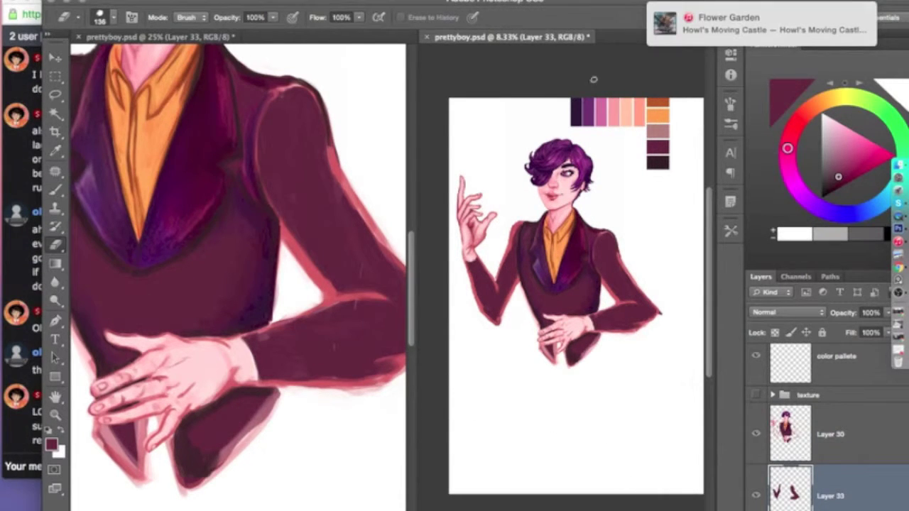
Add a layer above Layer 30 and outline the shoulder and upper sleeve with the dark brown sampled from the jacket's outline
key("i")
left_click(95, 234)
key("z")
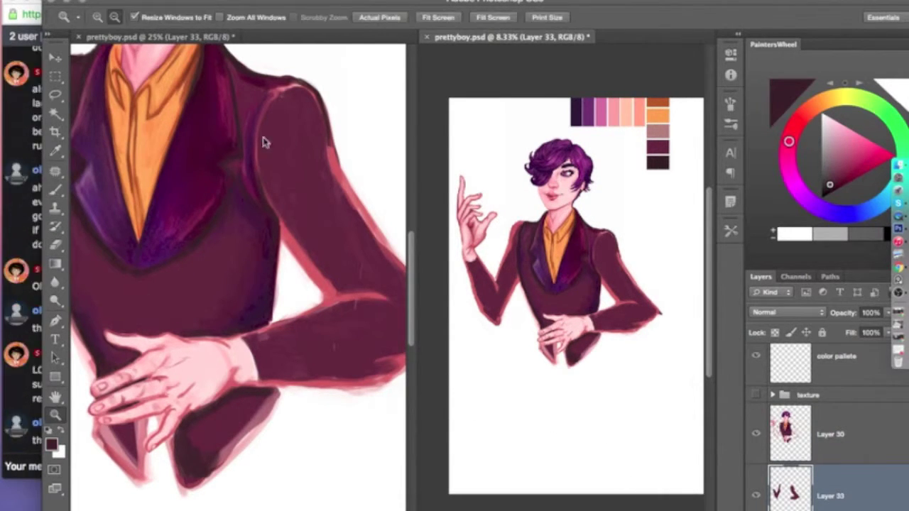
left_click(288, 138)
left_click(798, 408)
key("ctrl+shift+alt+n")
key("b")
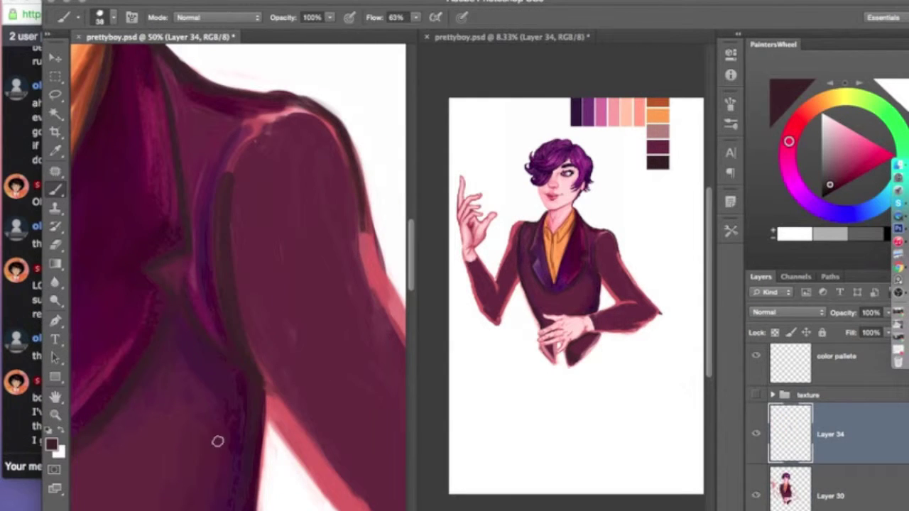
mouse_move(219, 200)
left_mouse_down()
mouse_move(308, 116)
mouse_move(355, 213)
left_mouse_up()
left_click_drag(298, 111, 401, 351)
Shade the shoulder seam and sleeve edges with deep maroon sampled from the lapel, using the brush at 40% opacity
key("i")
left_click(133, 254)
key("b")
mouse_move(235, 174)
left_mouse_down()
mouse_move(264, 419)
mouse_move(246, 347)
mouse_move(328, 451)
left_mouse_up()
left_click_drag(239, 155, 280, 181)
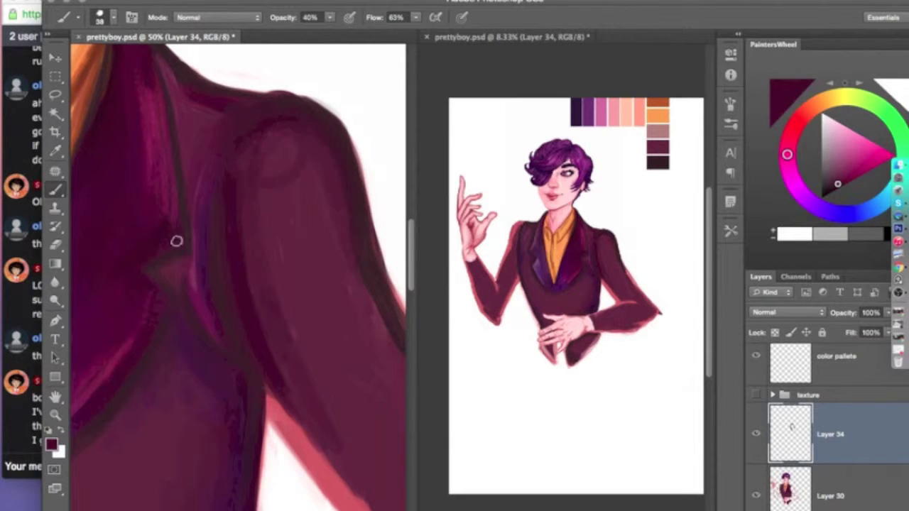
left_click(771, 396)
left_click(807, 424)
left_click_drag(55, 113, 106, 122)
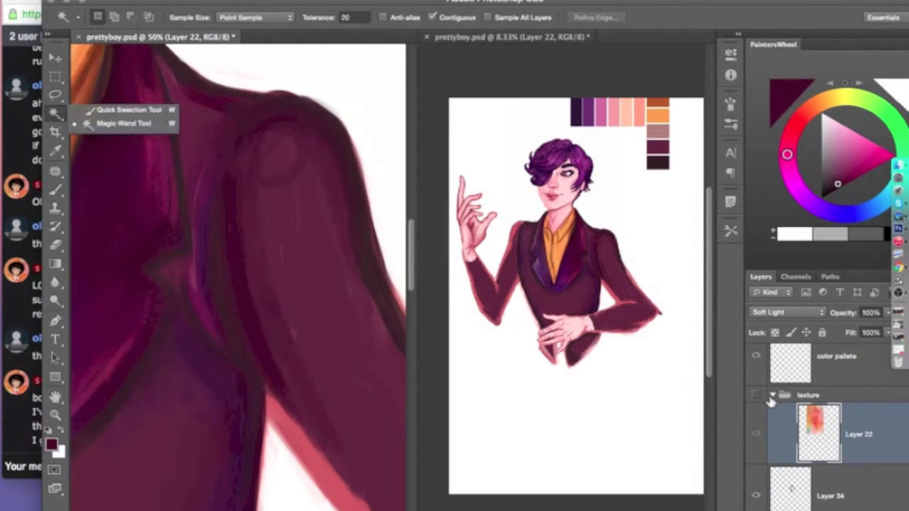
left_click(772, 396)
left_click(831, 496)
left_click(497, 306)
left_click(497, 306, "shift")
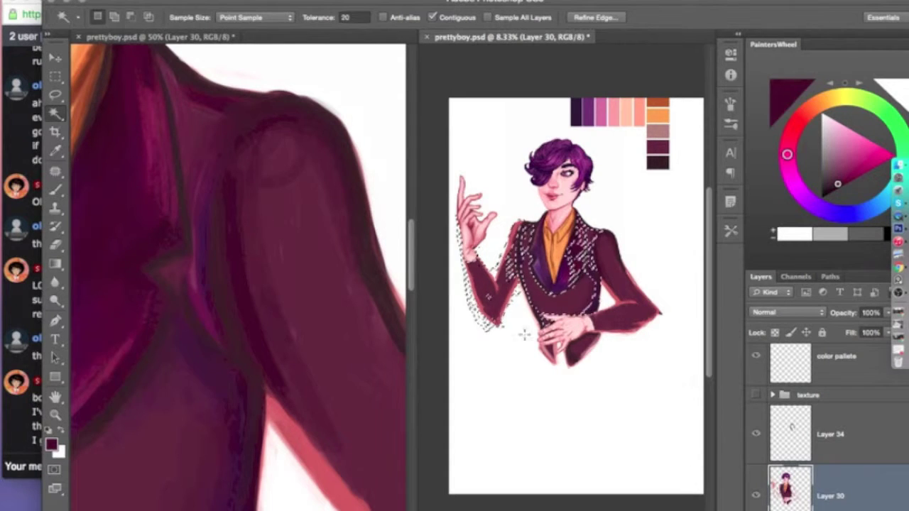
key("m")
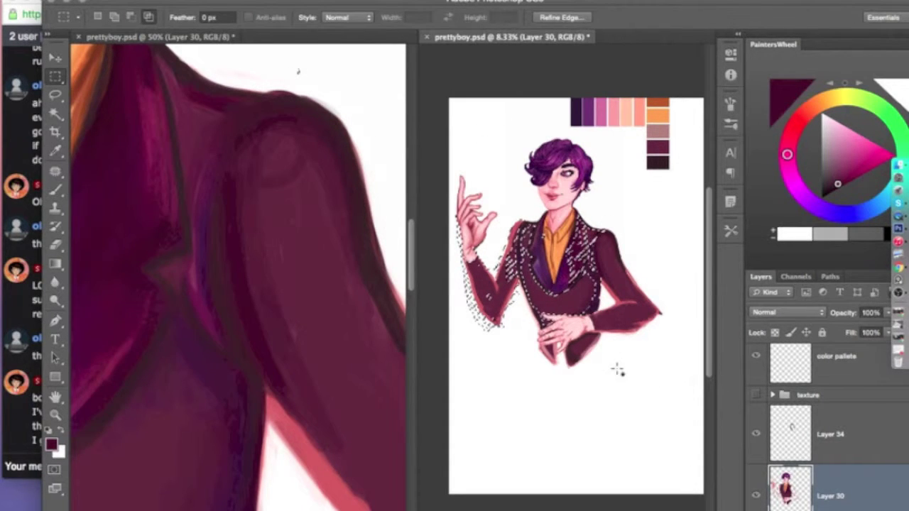
key("b")
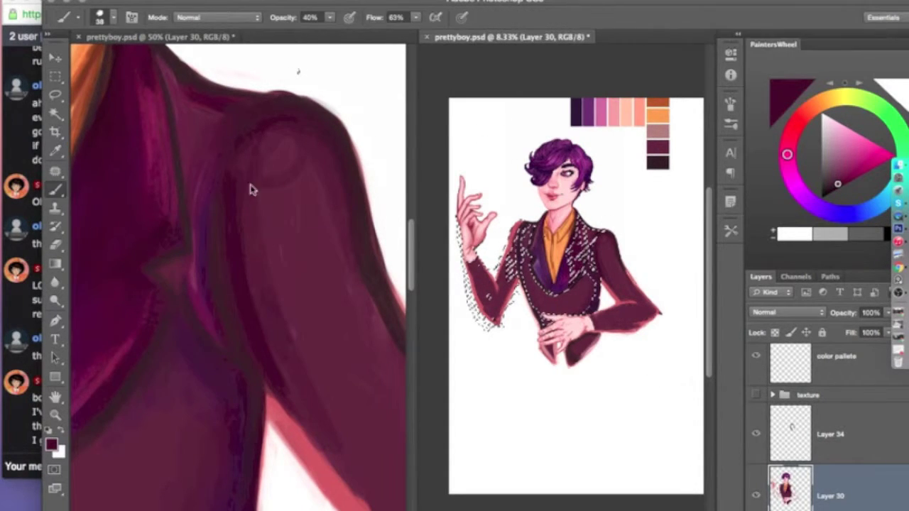
left_click(263, 203)
Enlarge the overview to 12.5%, show the texture group, and move and stretch Layer 22's texture over the jacket
key("z")
left_click(572, 305)
left_click(546, 218)
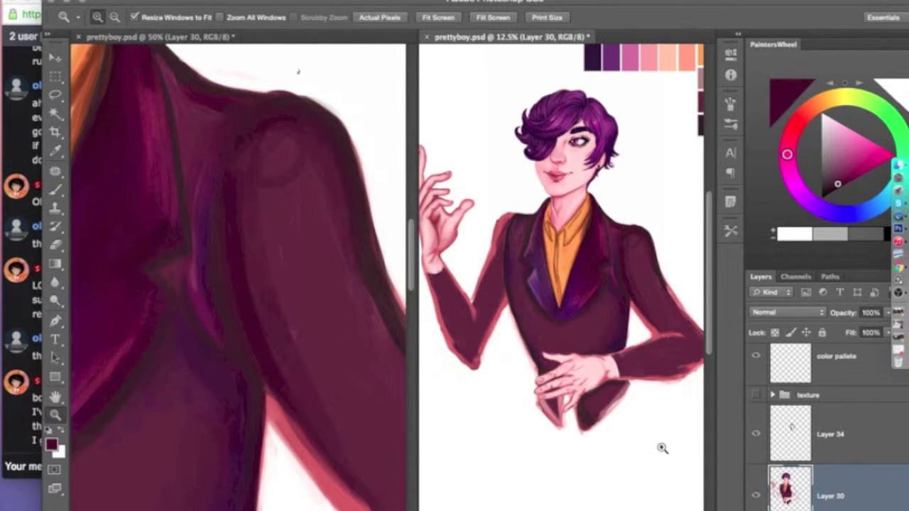
left_click(772, 394)
left_click(755, 394)
key("v")
left_click_drag(568, 284, 609, 253)
key("ctrl+t")
left_click_drag(568, 142, 568, 192)
left_click_drag(480, 318, 425, 318)
left_click_drag(657, 319, 702, 319)
key("m")
Reduce the opacity of the texture on Layer 22 to 41%
left_click(564, 186)
left_click(887, 313)
left_click_drag(884, 326, 821, 331)
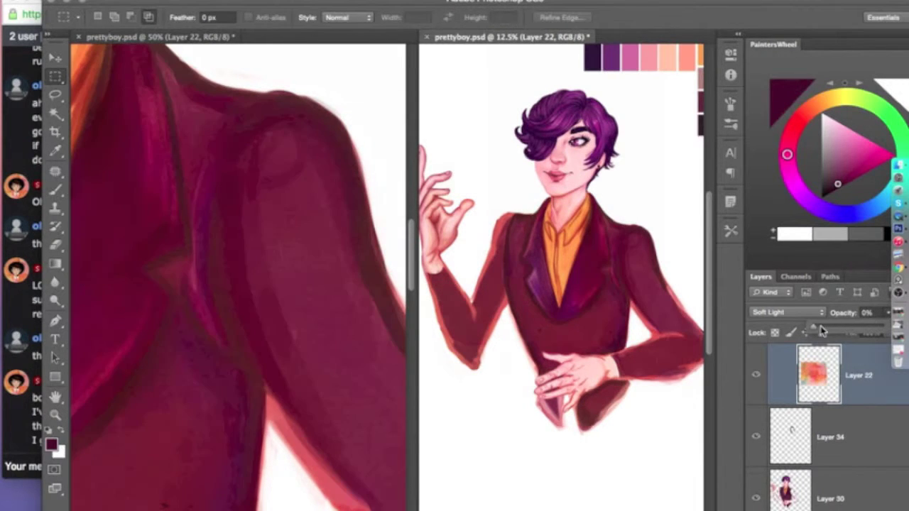
Erase Layer 22's texture from the raised hand and the areas around the jacket with a 136 px eraser
scroll(239, 270, "down", 5)
key("j")
left_click_drag(150, 319, 151, 334)
left_click_drag(167, 328, 176, 247)
scroll(235, 305, "up", 5)
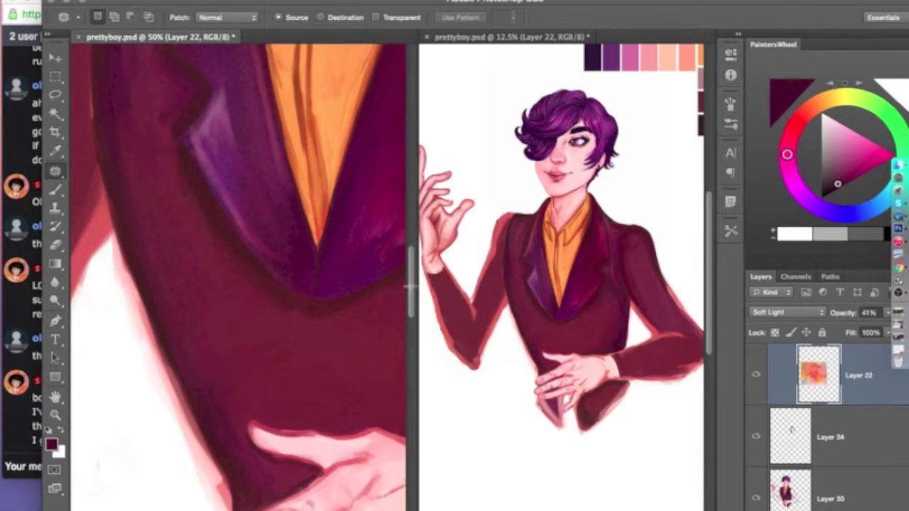
scroll(235, 305, "up", 5)
scroll(274, 486, "left", 10)
key("b")
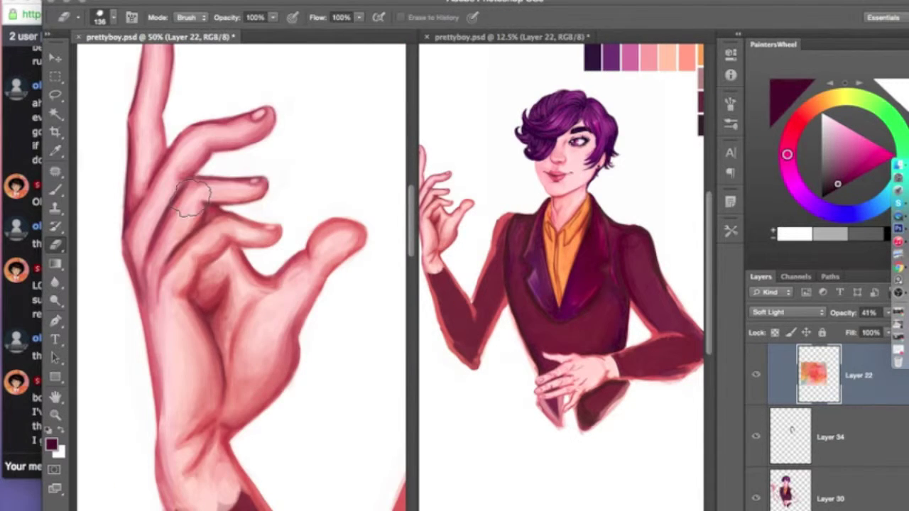
scroll(272, 304, "down", 5)
scroll(284, 391, "right", 5)
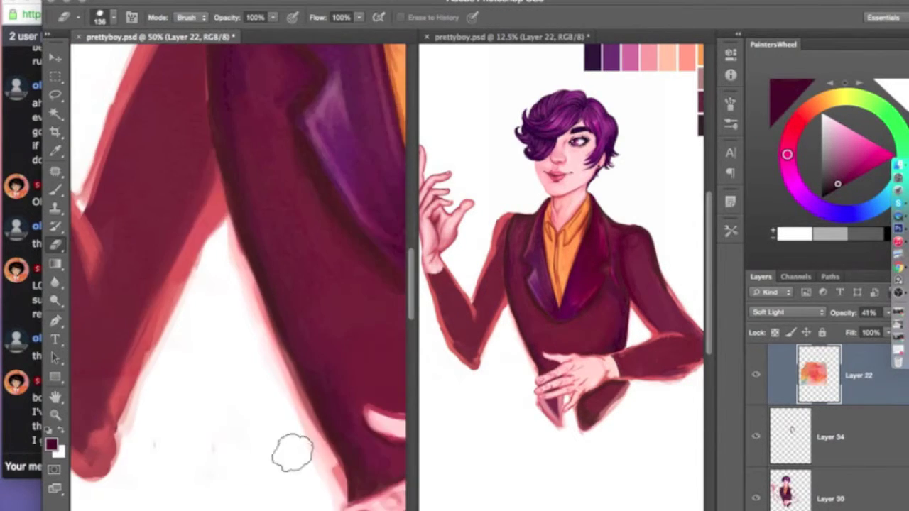
scroll(268, 355, "down", 3)
scroll(186, 353, "up", 3)
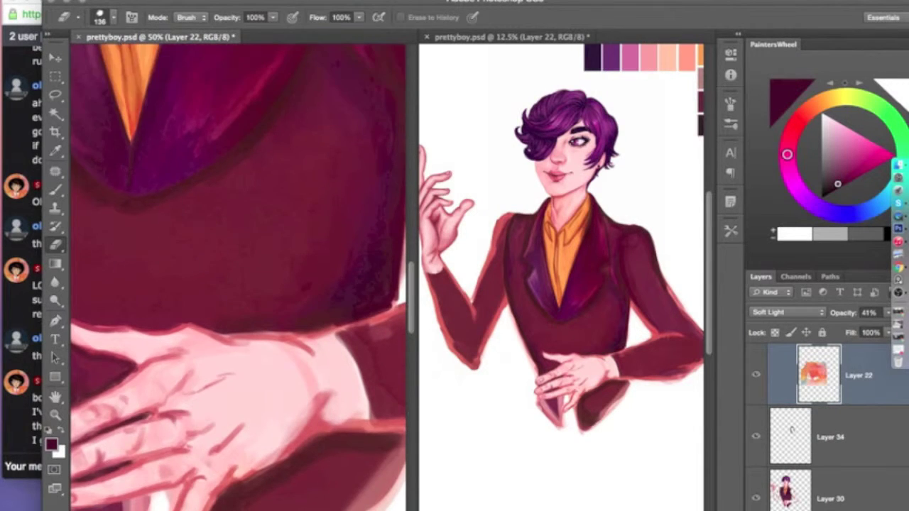
scroll(256, 260, "right", 5)
scroll(238, 277, "down", 3)
scroll(237, 277, "left", 5)
Reduce the eraser to 40 px and erase the texture over the resting hand's fingers
left_click(106, 17)
left_click_drag(113, 49, 102, 49)
key("Return")
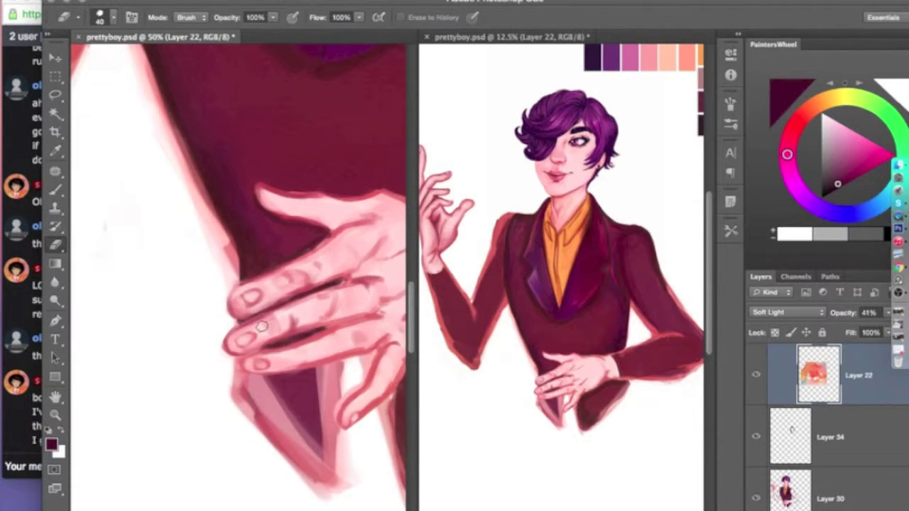
Toggle Layer 22 off and on to compare the jacket, and lower the texture's opacity further
scroll(355, 248, "up", 5)
scroll(391, 319, "right", 5)
left_click(756, 376)
left_click(756, 375)
left_click_drag(887, 313, 838, 333)
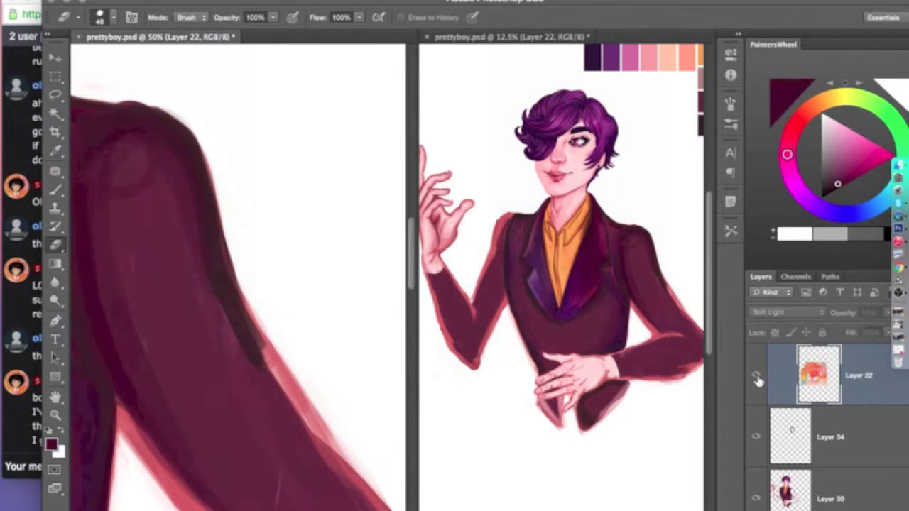
On Layer 34, smooth the upper sleeve with its sampled maroon and touch up the vest's edge near the forearm in darker maroon
key("z")
left_click_drag(203, 467, 301, 502)
key("alt+bracketleft")
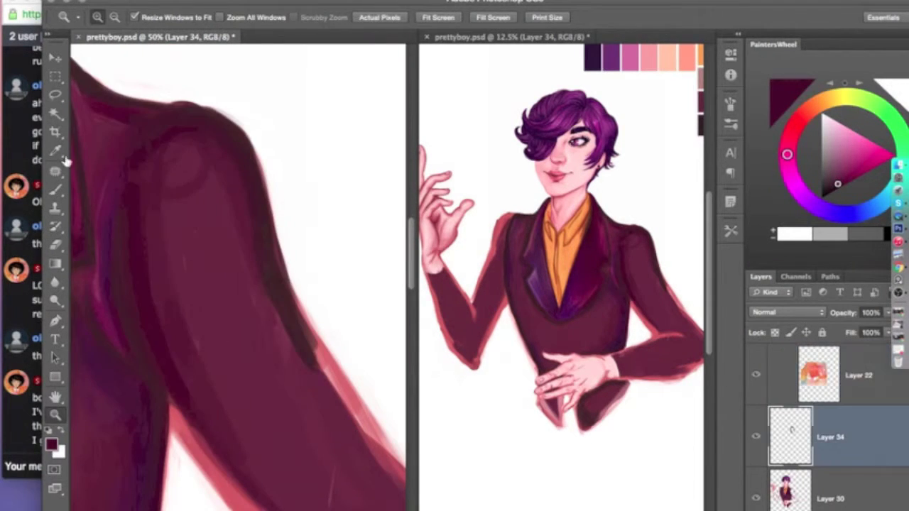
key("i")
left_click(189, 230)
key("b")
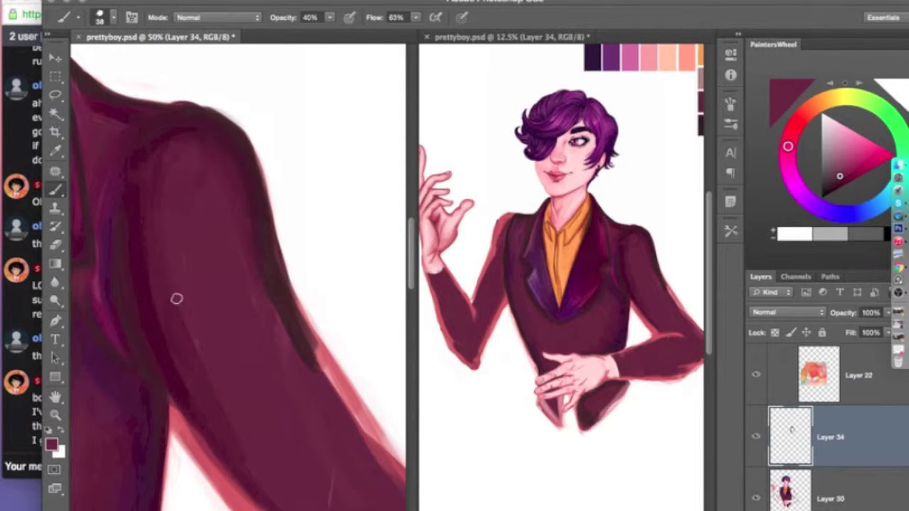
scroll(176, 207, "down", 5)
key("i")
left_click(142, 270)
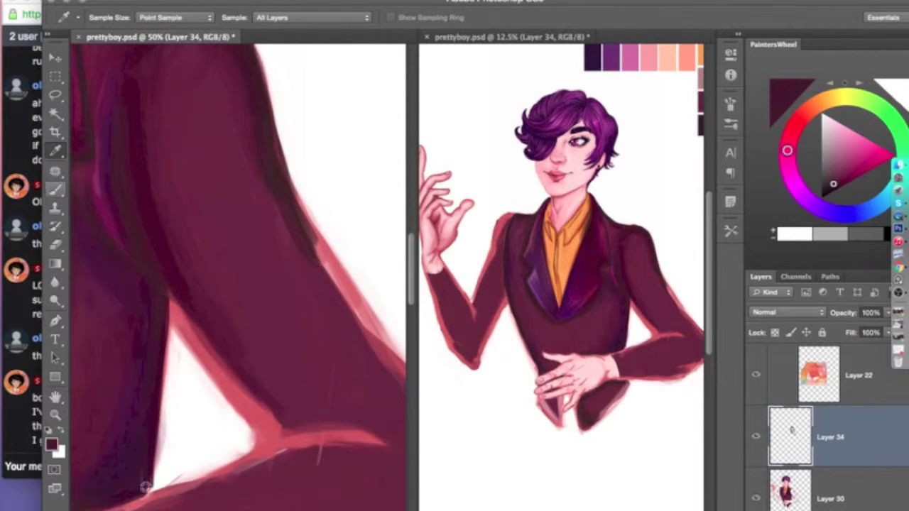
key("b")
left_click_drag(144, 487, 163, 493)
Outline the sleeve's inner edge from armpit to elbow in sampled dark brown with a 26 px brush
key("i")
left_click(85, 85)
key("b")
left_click(113, 17)
left_click_drag(107, 63, 93, 63)
left_click(168, 305)
left_click_drag(168, 305, 277, 433)
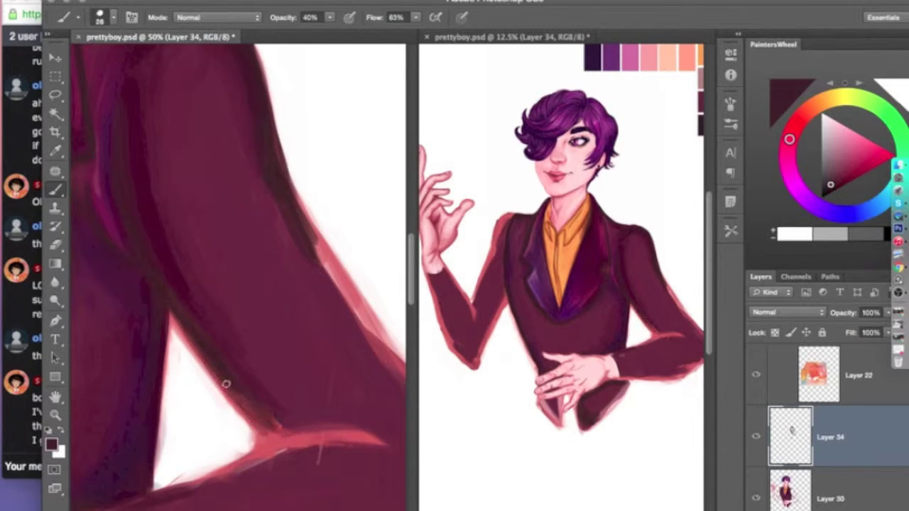
Shade the sleeve's inner edge with maroon sampled from the armpit seam, adjusting the foreground colour to a deeper shade
left_click(131, 201, "alt")
mouse_move(130, 202)
left_mouse_down()
mouse_move(187, 321)
mouse_move(243, 405)
mouse_move(275, 432)
left_mouse_up()
left_click(51, 445)
left_click_drag(677, 404, 673, 406)
key("Return")
scroll(205, 348, "up", 3)
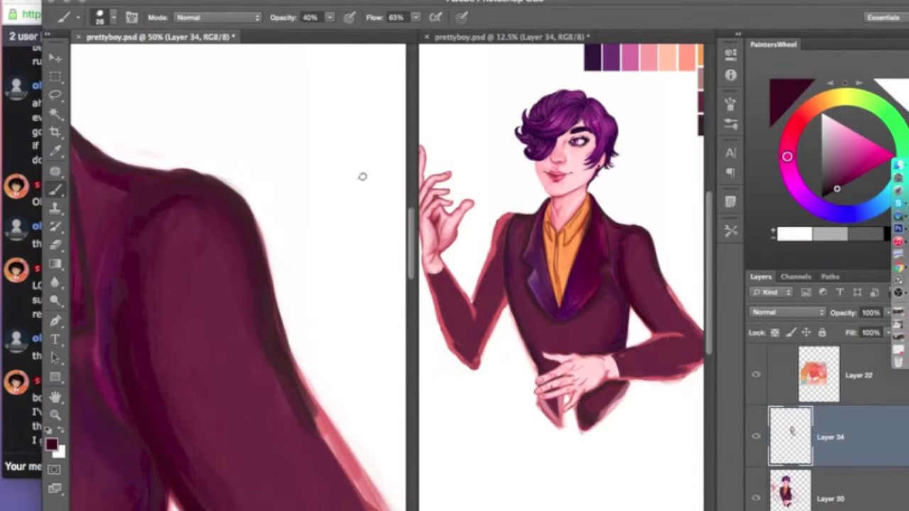
Sample the seam's dark brown, shift it to a dark purplish maroon, and touch up the shadow beneath the armpit
left_click(158, 284, "alt")
scroll(158, 284, "down", 2)
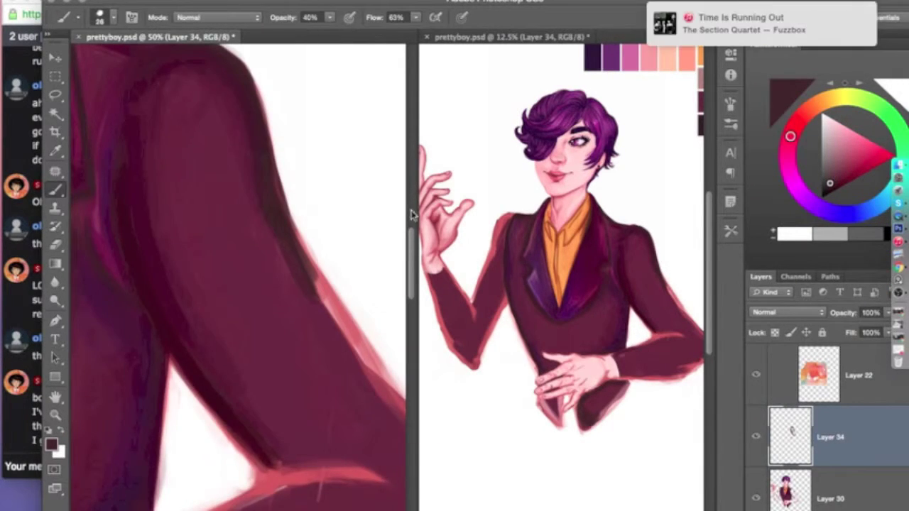
scroll(157, 284, "up", 3)
left_click(51, 445)
left_click_drag(692, 298, 692, 316)
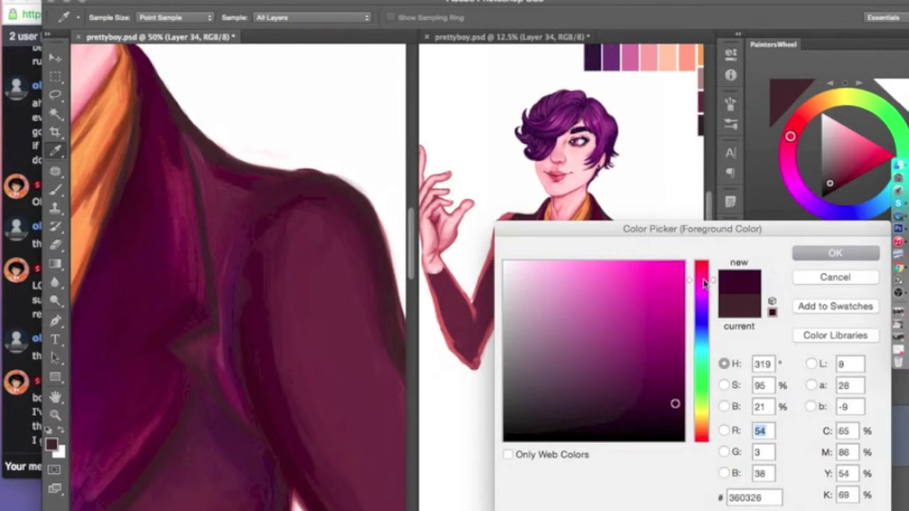
key("Return")
scroll(234, 284, "down", 3)
right_click(55, 188)
left_click_drag(289, 341, 285, 344)
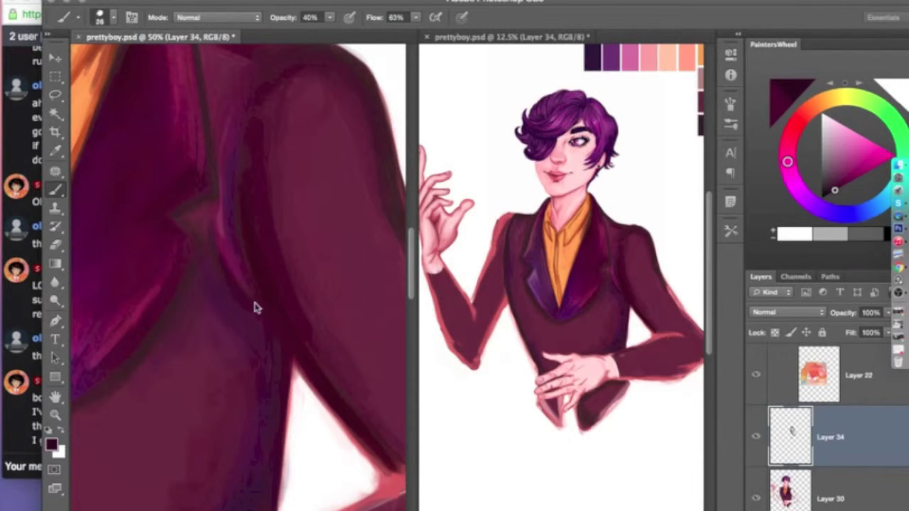
Outline the sleeve's outer edge and paint the elbow creases in the dark purplish maroon at 100% opacity
scroll(275, 340, "down", 3)
key("0")
left_click_drag(177, 212, 313, 426)
mouse_move(163, 475)
left_mouse_down()
mouse_move(256, 448)
mouse_move(135, 426)
left_mouse_up()
Blend the inner elbow shadow and add fold strokes on the upper sleeve with maroon sampled from the sleeve's shading
scroll(134, 223, "left", 3)
left_click(134, 223, "alt")
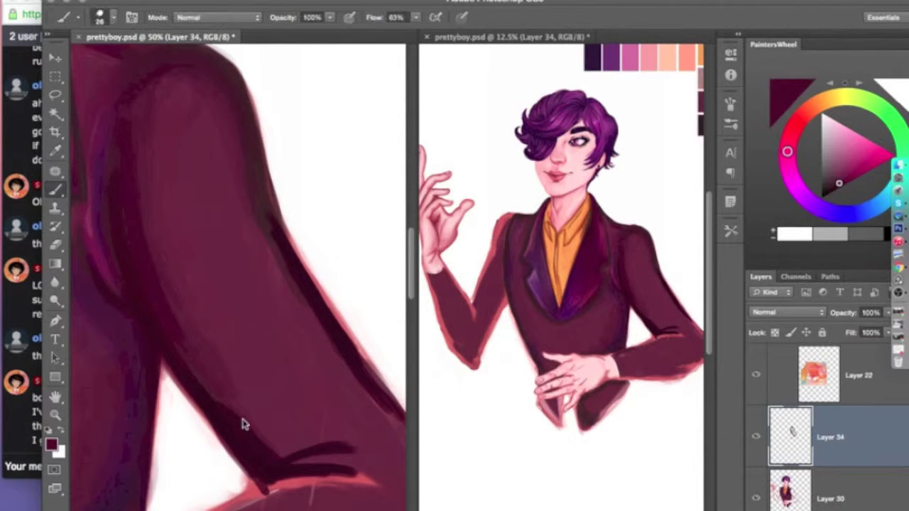
left_click_drag(244, 421, 318, 429)
left_click_drag(227, 156, 305, 319)
Paint the elbow crease with purple sampled from the armpit seam, and sample the sleeve's base maroon again
left_click(227, 150, "alt")
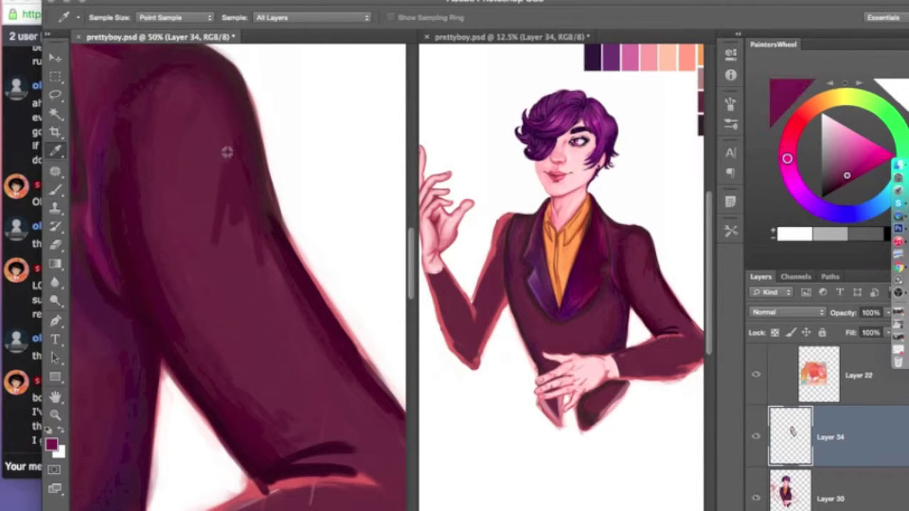
left_click(113, 174, "alt")
left_click_drag(389, 461, 270, 490)
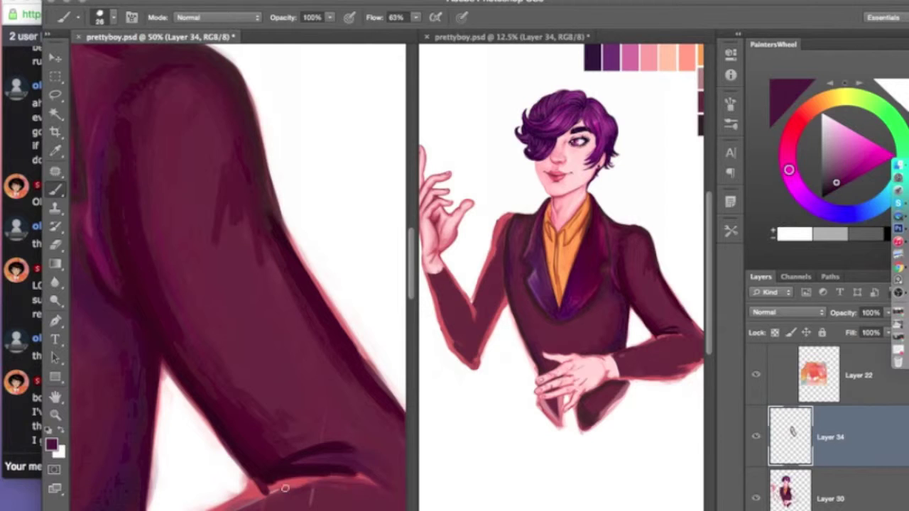
left_click(158, 134, "alt")
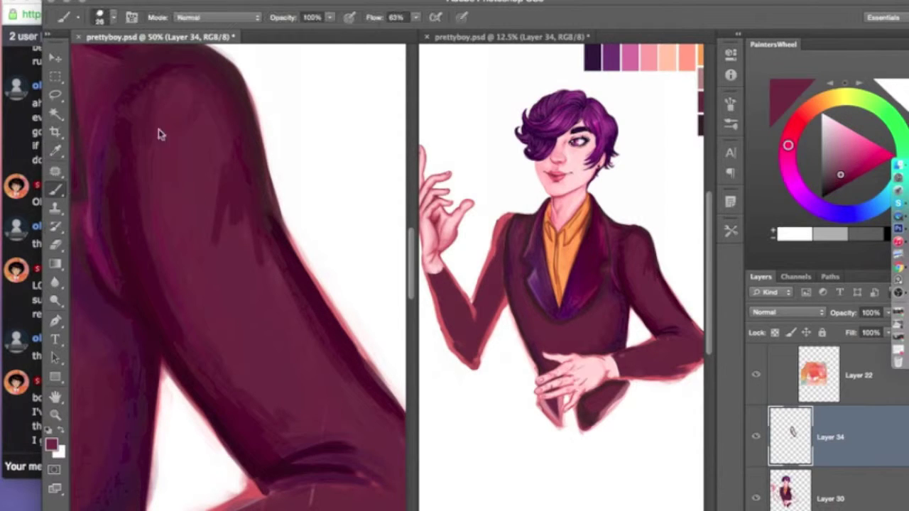
Merge the painted figure layers into Layer 33, save the file, and switch to the 40 px eraser
scroll(319, 495, "down", 5)
left_click(55, 243)
left_click(235, 492)
key("Escape")
left_click(285, 405, "super")
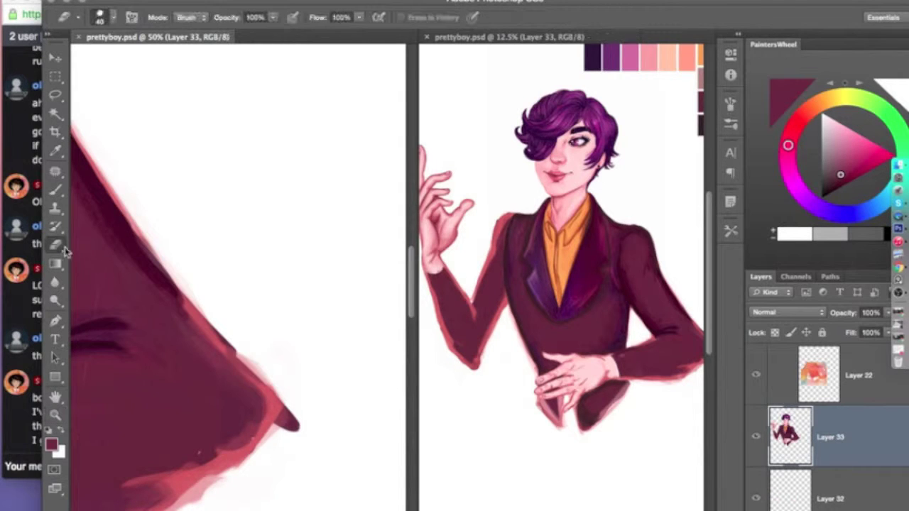
Erase the rough pink edge along the outer sleeve and the top of the shoulder with the 40 px eraser
scroll(223, 323, "up", 3)
mouse_move(195, 142)
left_mouse_down()
mouse_move(272, 308)
mouse_move(328, 391)
left_mouse_up()
scroll(329, 392, "up", 3)
scroll(257, 180, "left", 2)
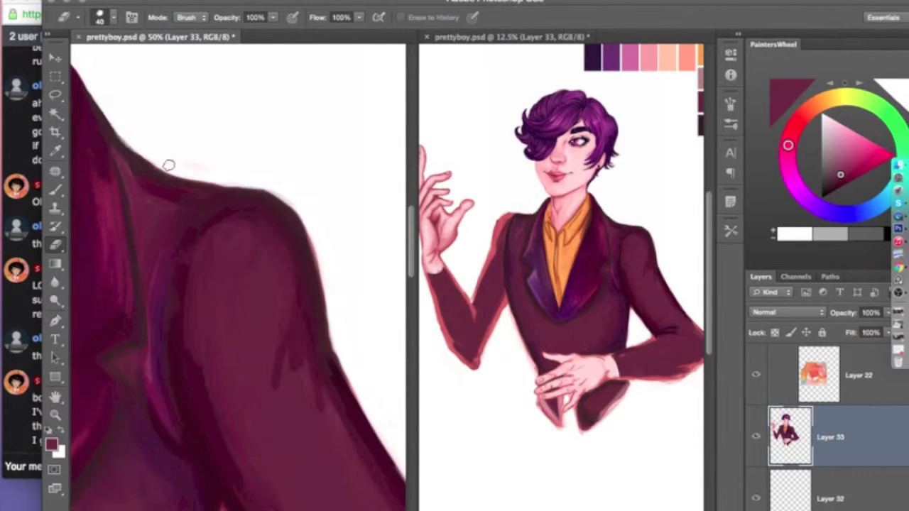
left_click_drag(124, 125, 163, 171)
Erase the pink fringe along the sleeve's inner edge in the gap between the arm and the torso
scroll(164, 171, "left", 1)
scroll(163, 170, "down", 5)
mouse_move(231, 333)
left_mouse_down()
mouse_move(229, 411)
mouse_move(312, 458)
left_mouse_up()
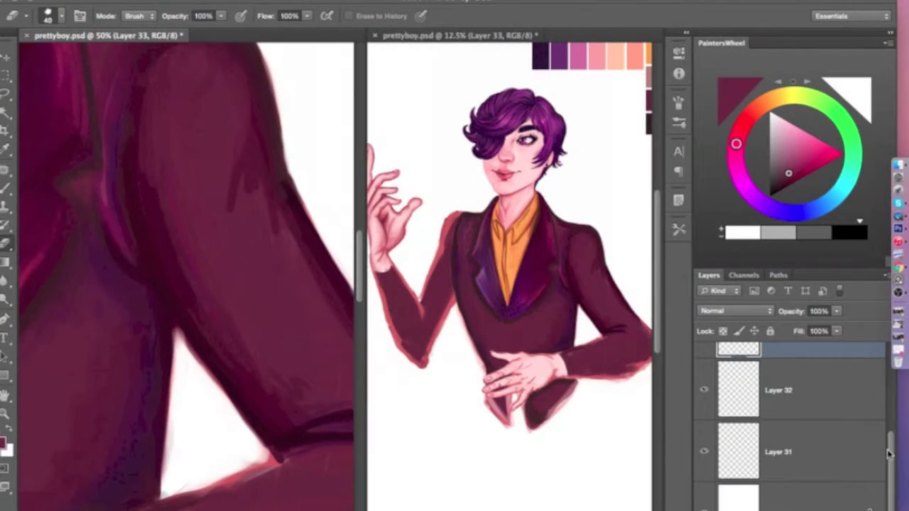
Clean up the outside edge of the jacket collar below the chin with a 14 px eraser
scroll(755, 440, "up", 3)
scroll(284, 284, "up", 5)
scroll(186, 276, "right", 5)
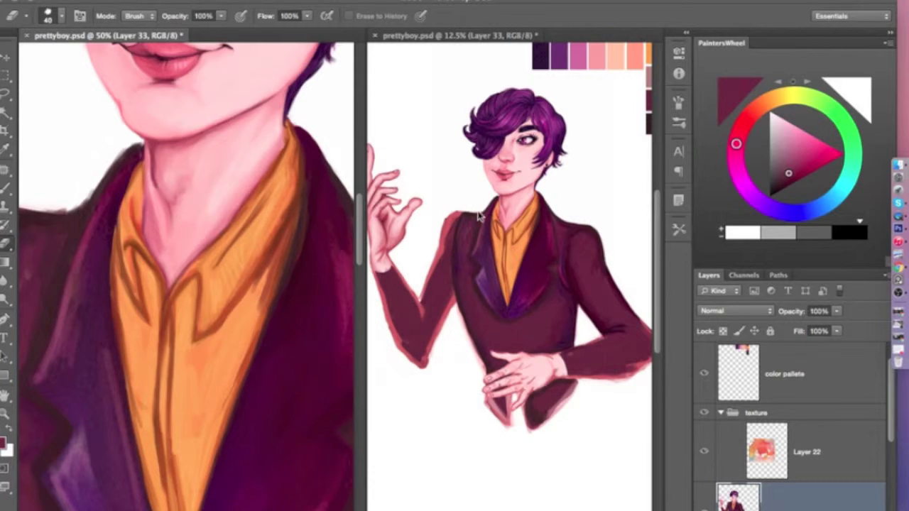
scroll(186, 248, "up", 5)
left_click(71, 213)
scroll(71, 178, "down", 1)
left_click(61, 16)
key("Return")
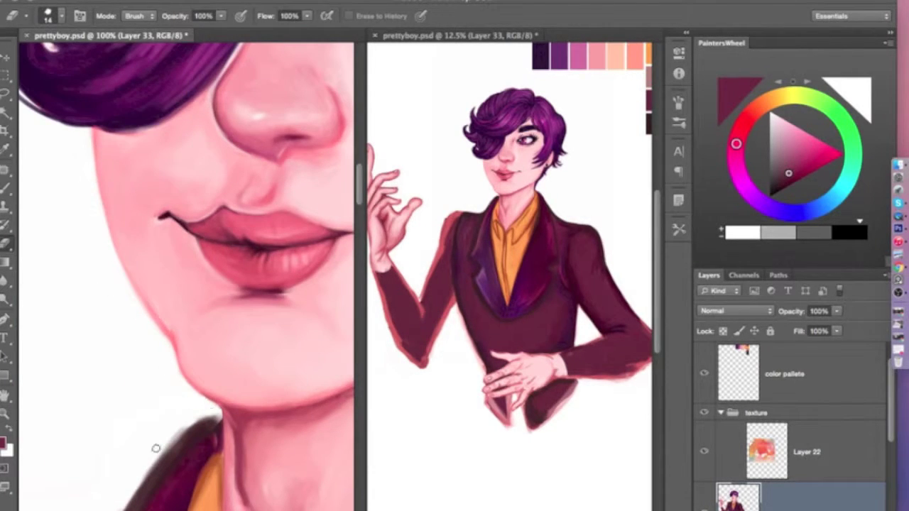
Sample a dark maroon from the jacket and paint it over the pink outer edge of the raised arm from the shoulder to the elbow crease
key("z")
scroll(134, 160, "down", 5)
scroll(135, 118, "down", 6)
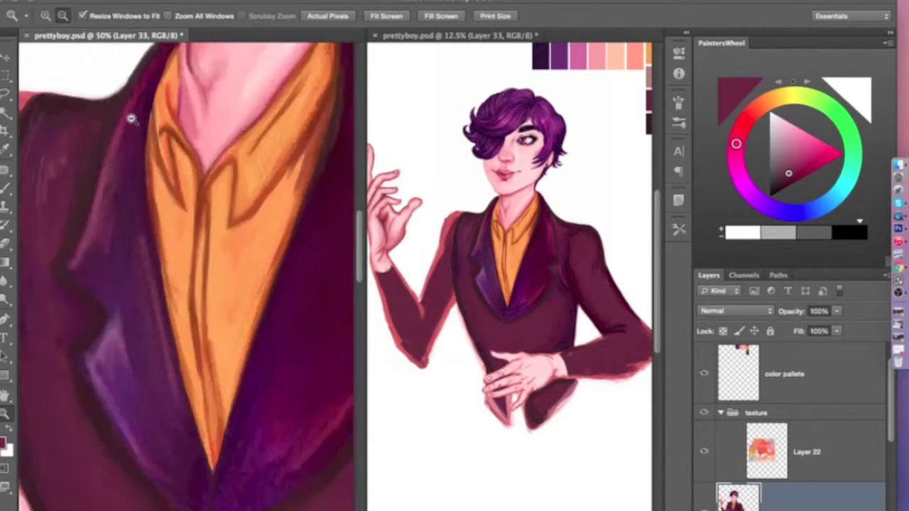
scroll(186, 276, "left", 2)
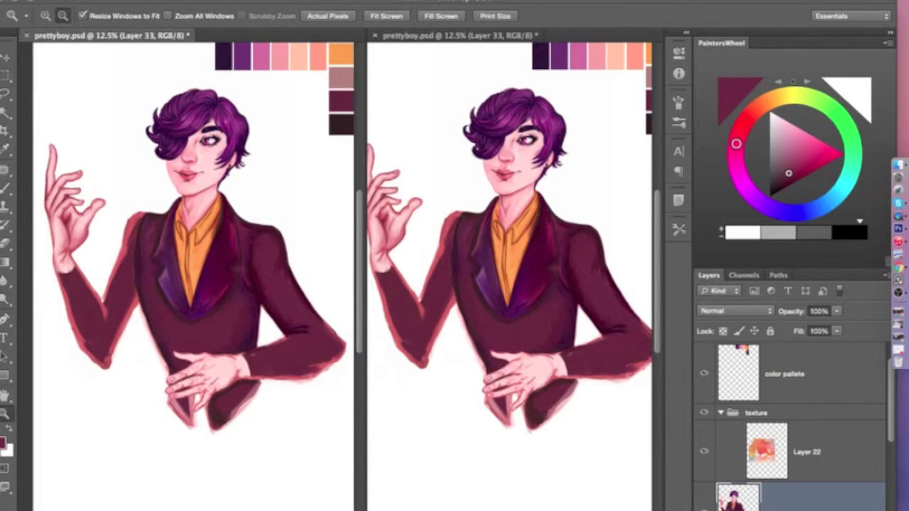
scroll(117, 230, "up", 3)
key("i")
left_click(115, 229)
key("b")
mouse_move(128, 270)
left_mouse_down()
mouse_move(141, 202)
mouse_move(154, 186)
left_mouse_up()
left_click_drag(131, 263, 70, 410)
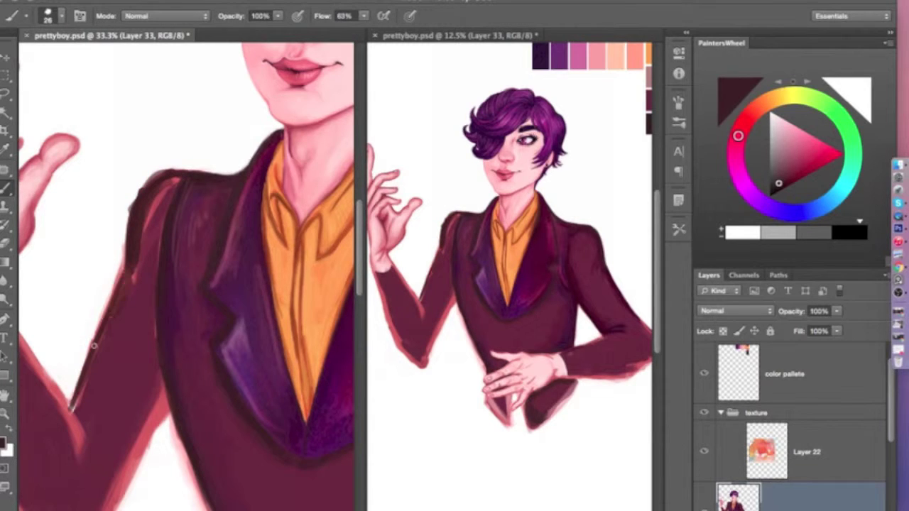
left_click_drag(86, 376, 68, 419)
left_click_drag(111, 320, 71, 416)
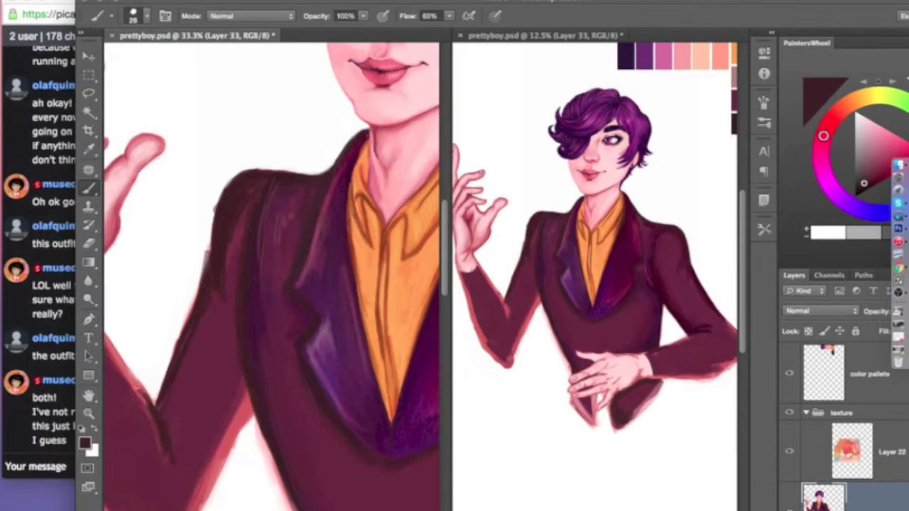
Darken the forearm edge at the elbow crease and outline the underside of the upper arm down to the elbow tip
mouse_move(36, 355)
left_mouse_down()
mouse_move(82, 461)
mouse_move(89, 376)
left_mouse_up()
scroll(185, 284, "down", 5)
left_click_drag(246, 251, 192, 367)
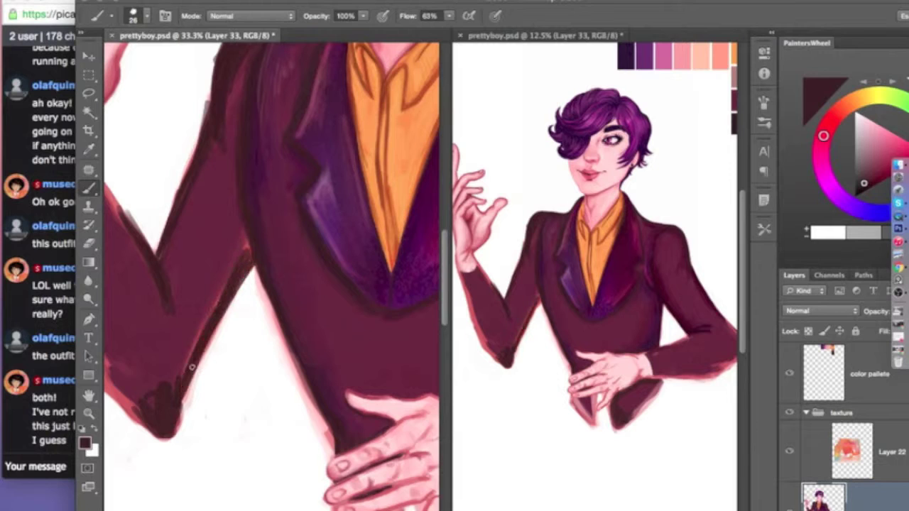
Sample a deep purple from the jacket and shade the raised arm's upper sleeve down to the elbow
left_click(253, 169, "alt")
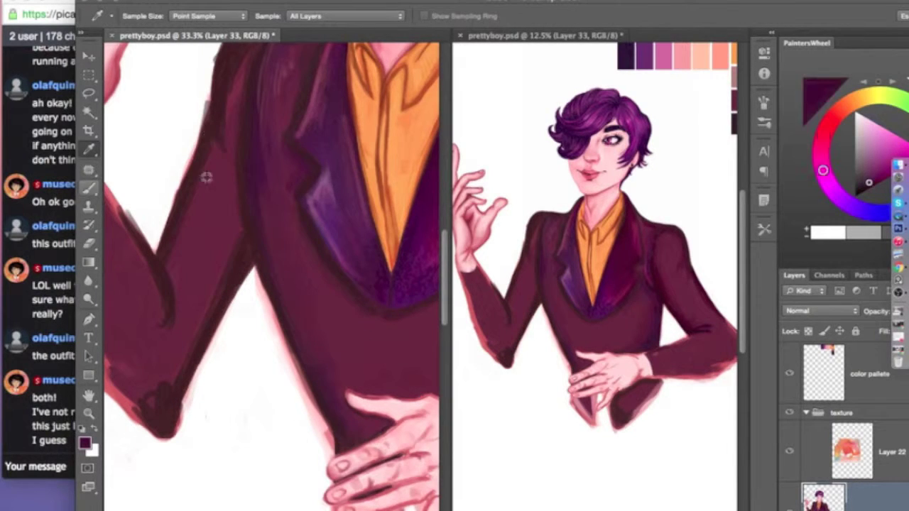
scroll(225, 135, "up", 4)
left_click_drag(245, 153, 221, 326)
mouse_move(213, 266)
left_mouse_down()
mouse_move(202, 426)
mouse_move(178, 490)
left_mouse_up()
mouse_move(160, 376)
left_mouse_down()
mouse_move(146, 451)
mouse_move(178, 447)
left_mouse_up()
Lower the brush opacity to 52% and blend sampled maroon tones across the elbow and lower sleeve of the raised arm
left_click(269, 302, "alt")
scroll(397, 249, "right", 3)
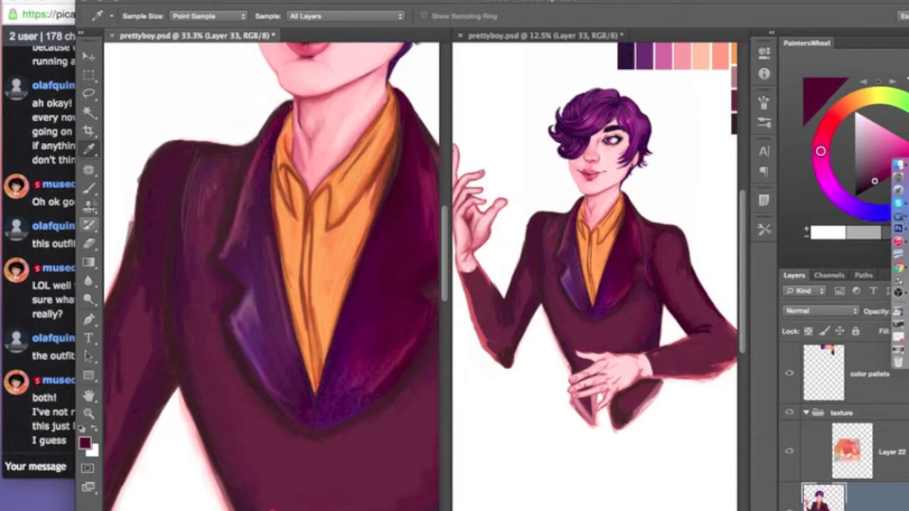
left_click_drag(362, 16, 333, 32)
scroll(199, 219, "left", 3)
scroll(199, 219, "down", 4)
left_click(162, 291, "alt")
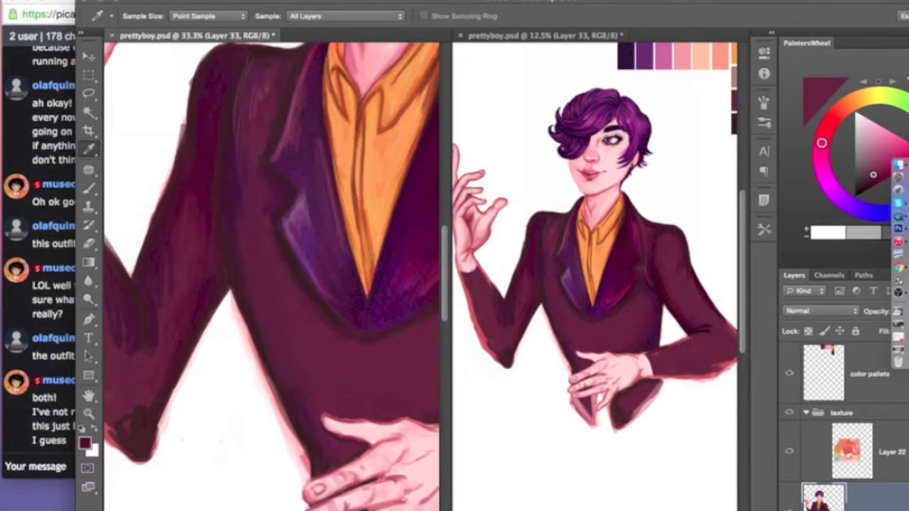
left_click(129, 348, "alt")
left_click_drag(129, 347, 269, 336)
mouse_move(190, 314)
left_mouse_down()
mouse_move(242, 426)
mouse_move(298, 434)
left_mouse_up()
left_click_drag(234, 405, 302, 397)
left_click_drag(213, 377, 291, 383)
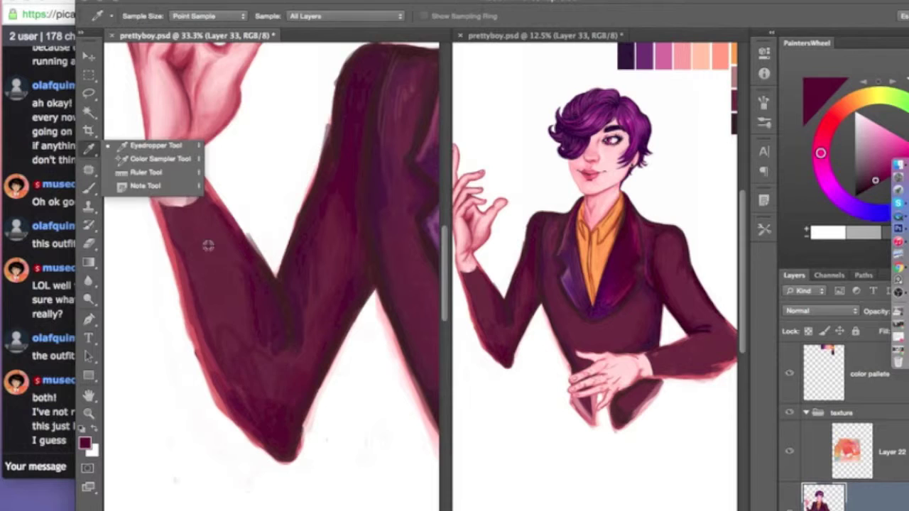
Outline the raised forearm's outer edge from cuff to elbow in sampled dark maroon with the 43 px brush
left_click(210, 242, "alt")
left_click(146, 16)
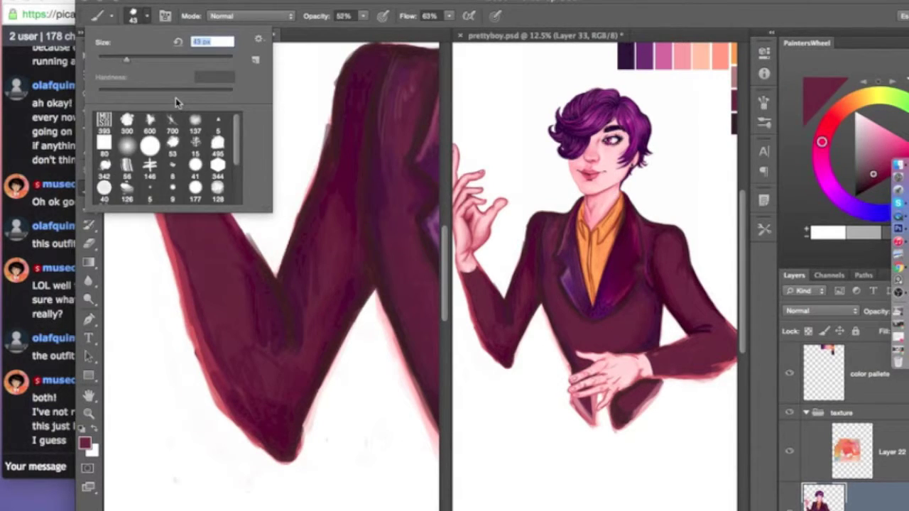
key("Return")
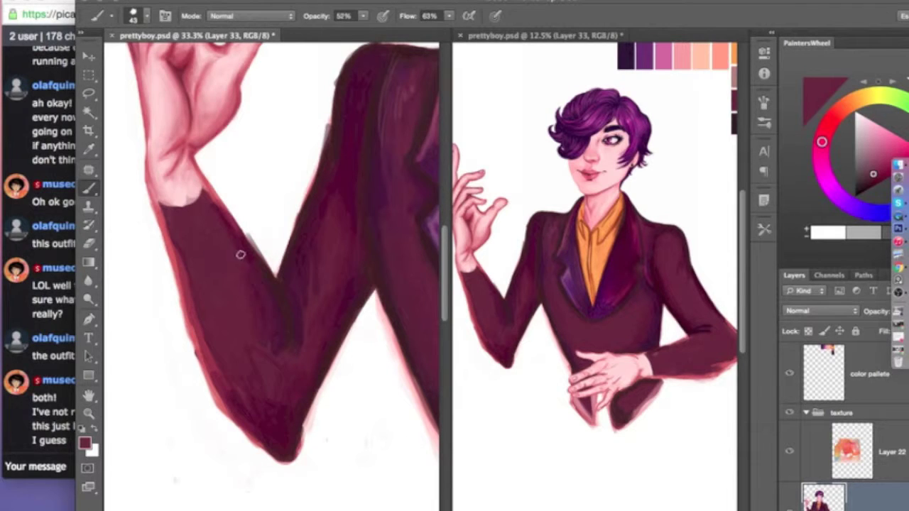
left_click(335, 132, "alt")
mouse_move(160, 206)
left_mouse_down()
mouse_move(191, 286)
mouse_move(194, 324)
left_mouse_up()
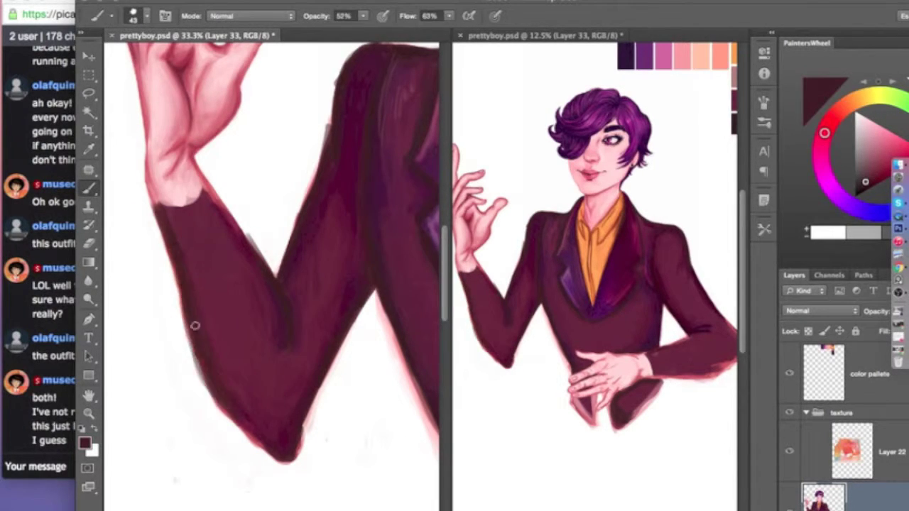
left_click_drag(160, 226, 183, 319)
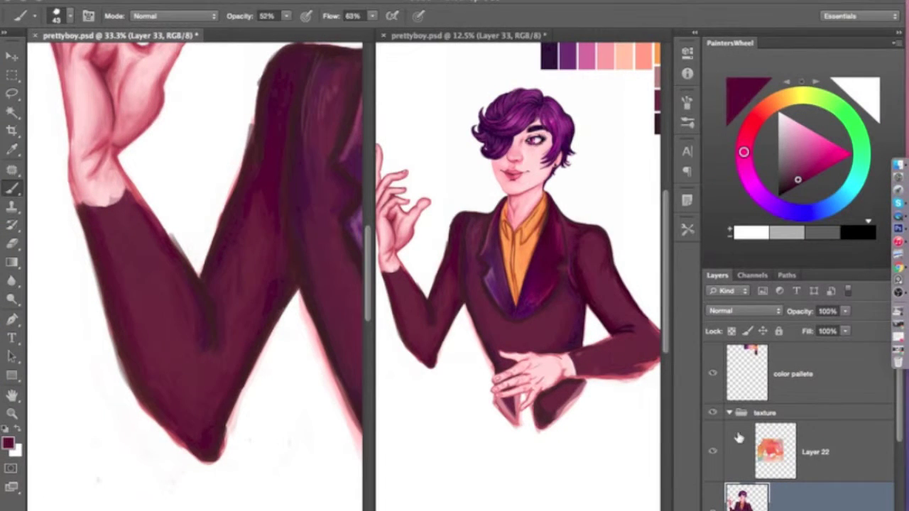
Erase the rough edges around the raised arm's elbow and the pink fringe along the torso's side with a 35 px eraser
scroll(35, 148, "up", 2)
left_click(78, 174, "alt")
key("e")
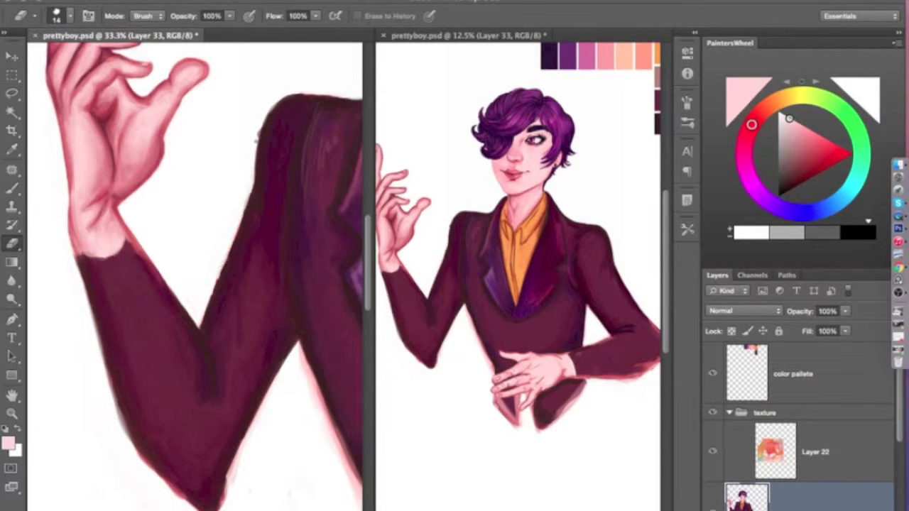
scroll(231, 95, "down", 4)
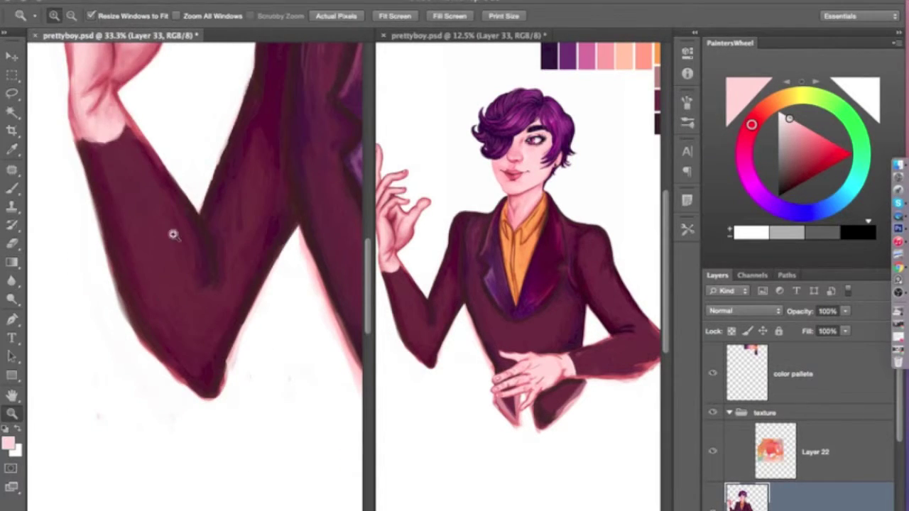
key("ctrl+plus")
left_click_drag(80, 342, 135, 399)
mouse_move(211, 384)
left_mouse_down()
mouse_move(236, 325)
mouse_move(363, 314)
left_mouse_up()
scroll(209, 386, "right", 5)
mouse_move(149, 256)
left_mouse_down()
mouse_move(213, 408)
mouse_move(209, 385)
left_mouse_up()
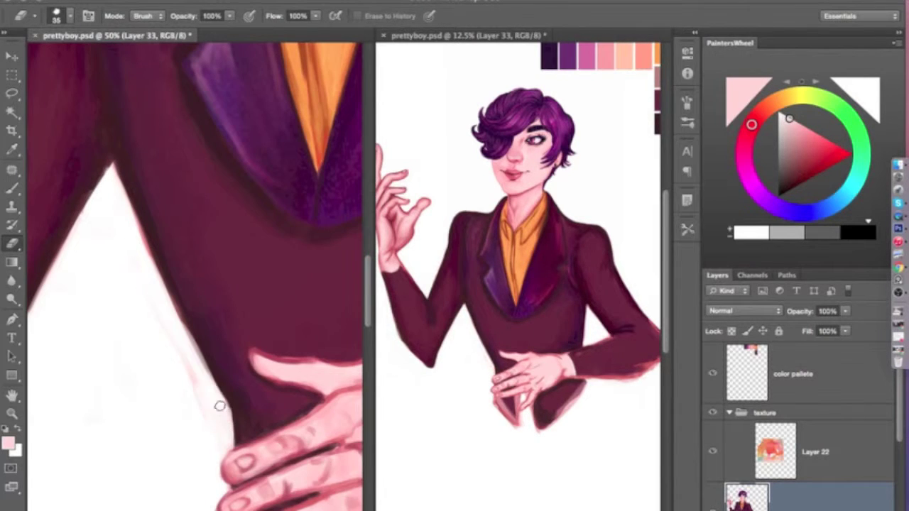
Erase stray paint along the edges of the sleeve that rests across the waist
scroll(133, 283, "right", 5)
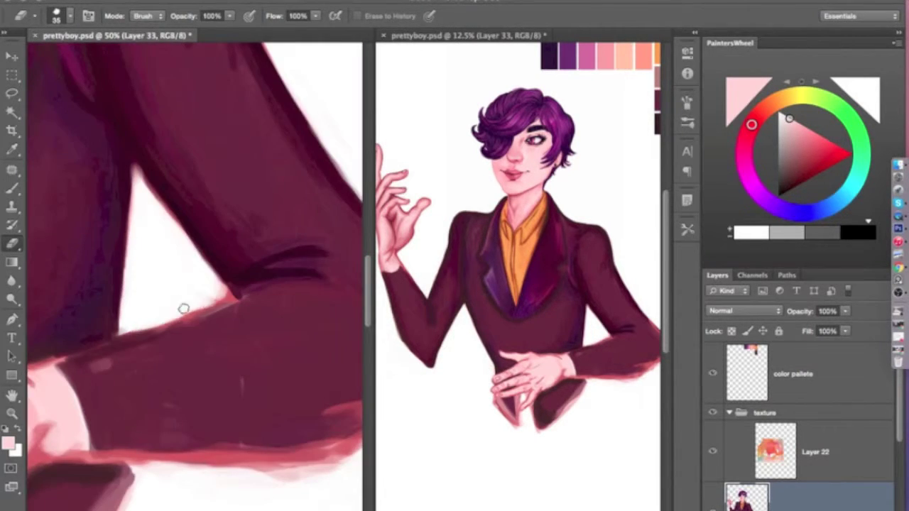
scroll(247, 480, "right", 5)
left_click_drag(280, 434, 199, 457)
scroll(185, 184, "up", 5)
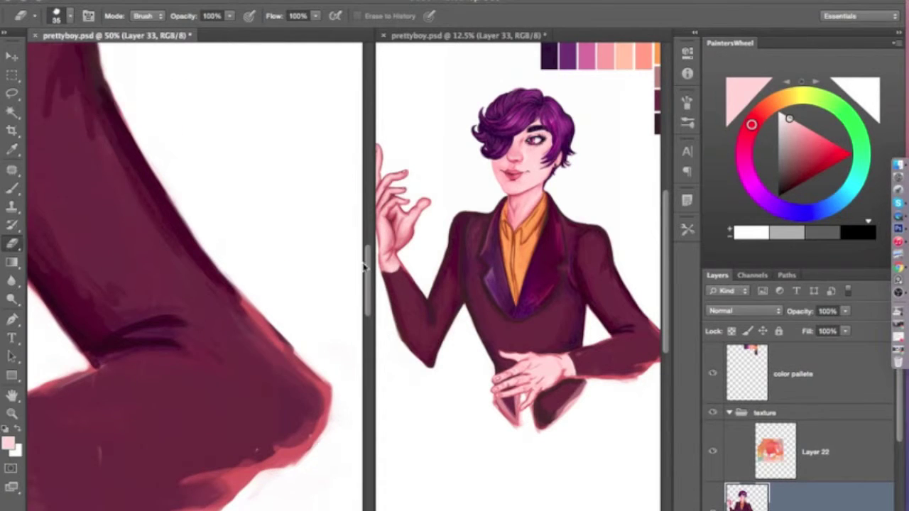
scroll(182, 283, "up", 5)
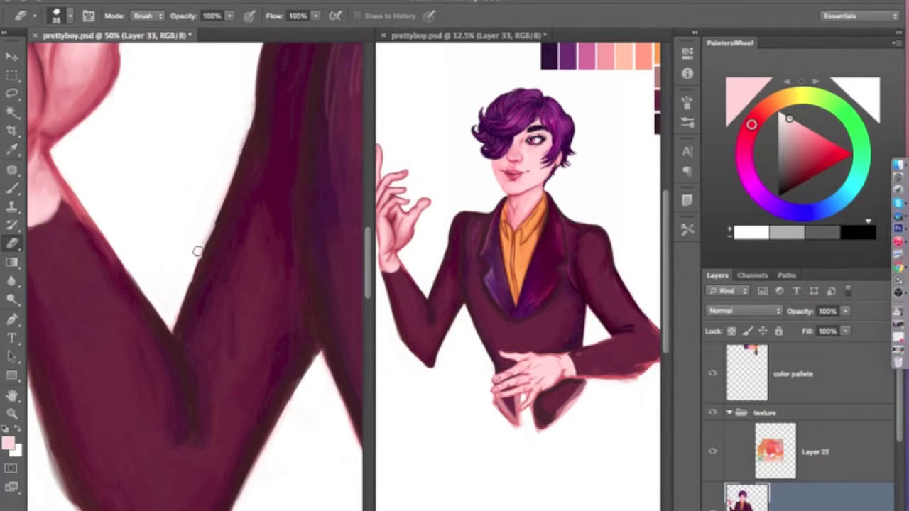
scroll(225, 179, "down", 5)
left_click(12, 93)
left_click_drag(215, 426, 162, 317)
mouse_move(234, 339)
left_mouse_down()
mouse_move(203, 315)
mouse_move(106, 324)
left_mouse_up()
key("m")
key("Return")
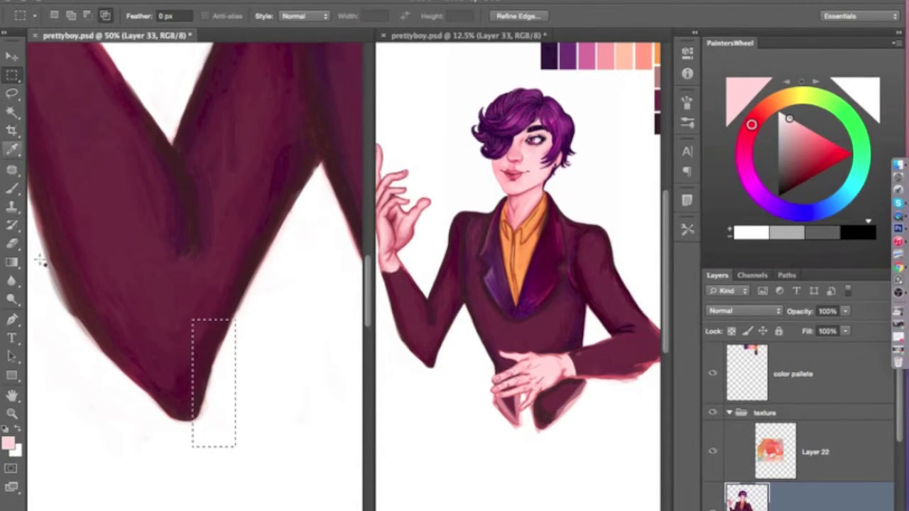
right_click(12, 93)
left_click(67, 90)
left_click_drag(197, 442, 76, 304)
Save the file and close the second document window, with the raised arm's elbow tip selected by lasso
left_click(106, 0)
left_click(128, 126)
left_click_drag(212, 423, 68, 294)
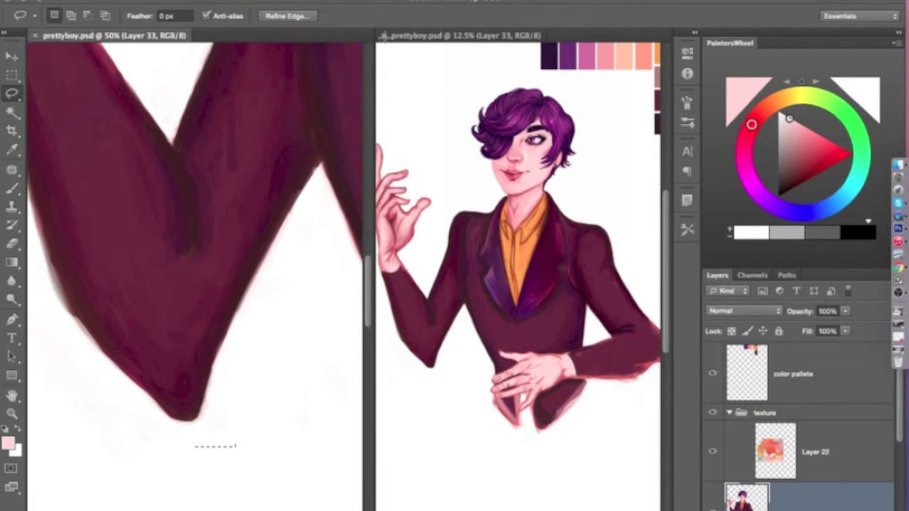
left_click(383, 35)
Free-transform the selected elbow tip upward to shorten the elbow, apply the change, and deselect
key("v")
left_click_drag(170, 337, 162, 325)
left_click(135, 0)
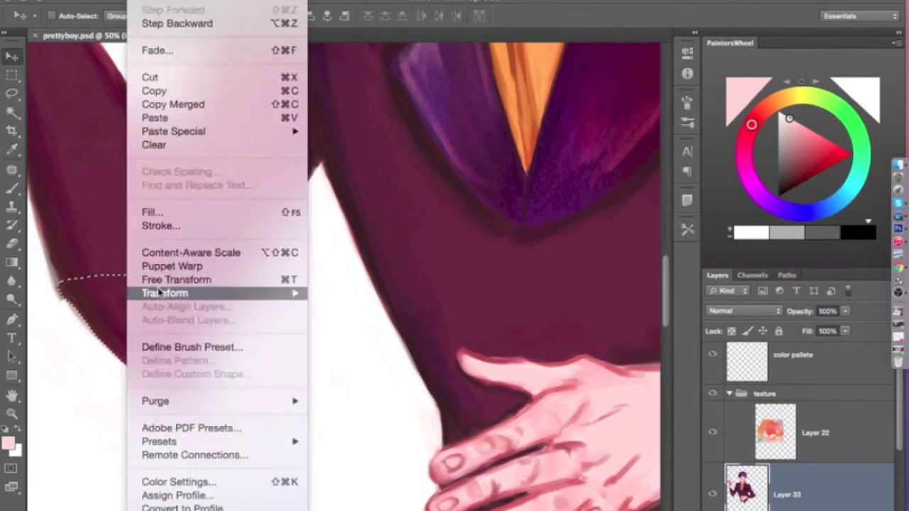
left_click(170, 277)
mouse_move(143, 402)
left_mouse_down()
mouse_move(166, 399)
mouse_move(198, 375)
mouse_move(189, 294)
mouse_move(140, 325)
left_mouse_up()
key("Return")
left_click(12, 75)
key("ctrl+d")
Smooth the jagged seams on both sides of the shortened elbow with the 35 px eraser and sampled maroon paint
key("e")
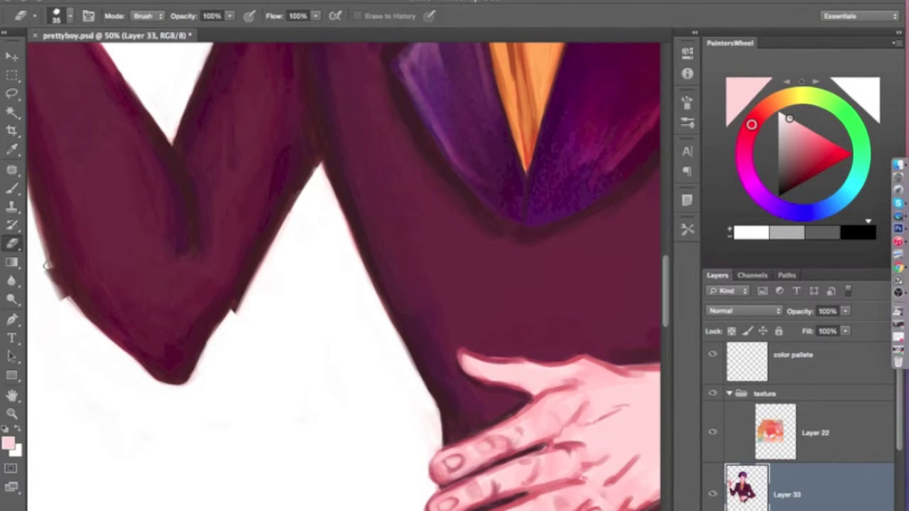
key("i")
left_click(203, 263)
key("b")
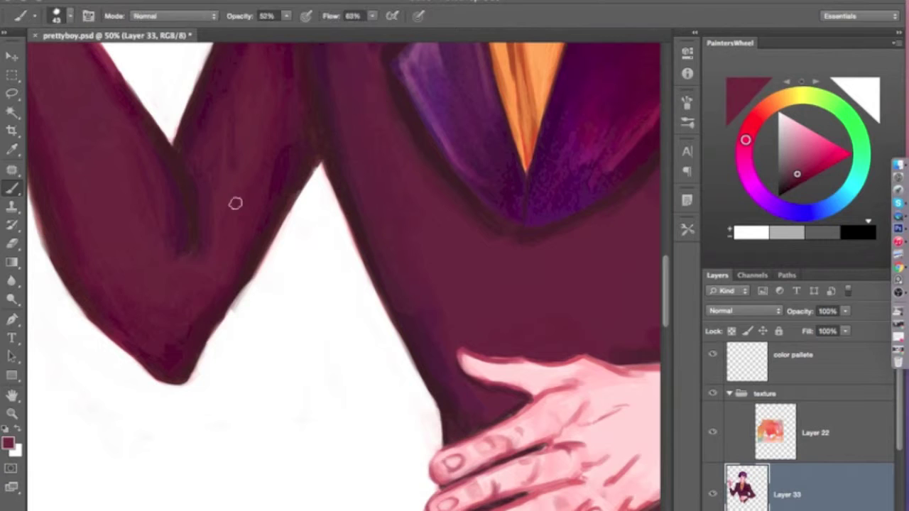
key("e")
left_click_drag(209, 370, 293, 221)
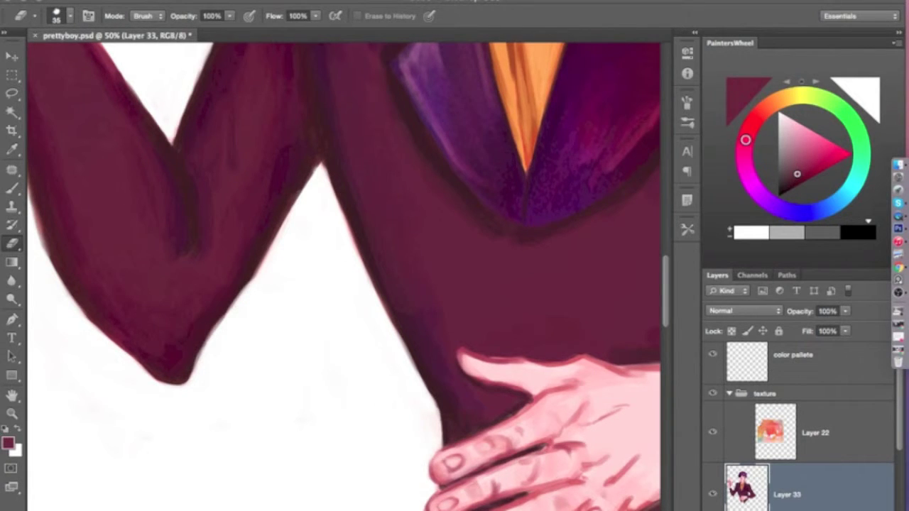
Save the changes to prettyboy.psd
scroll(350, 277, "left", 5)
scroll(235, 245, "up", 5)
key("z")
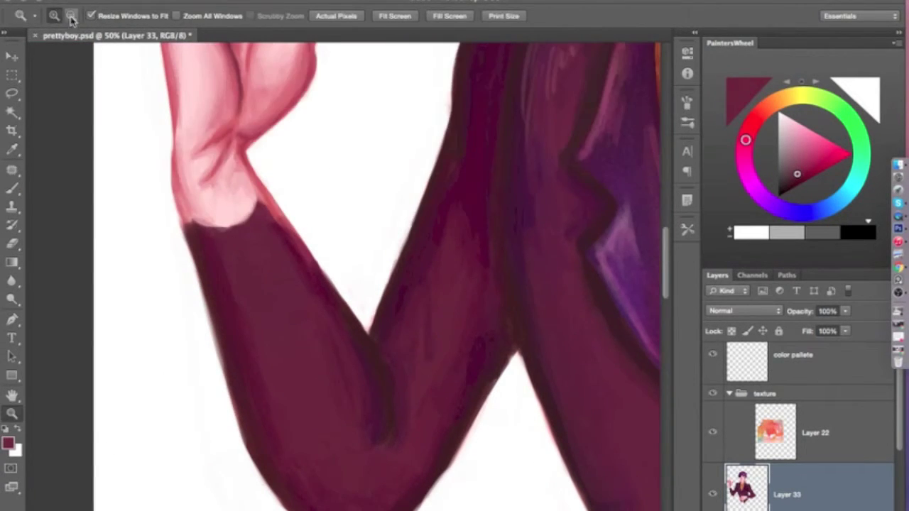
key("ctrl+minus")
key("ctrl+minus")
key("ctrl+minus")
scroll(662, 290, "up", 2)
scroll(662, 290, "up", 2)
key("ctrl+s")
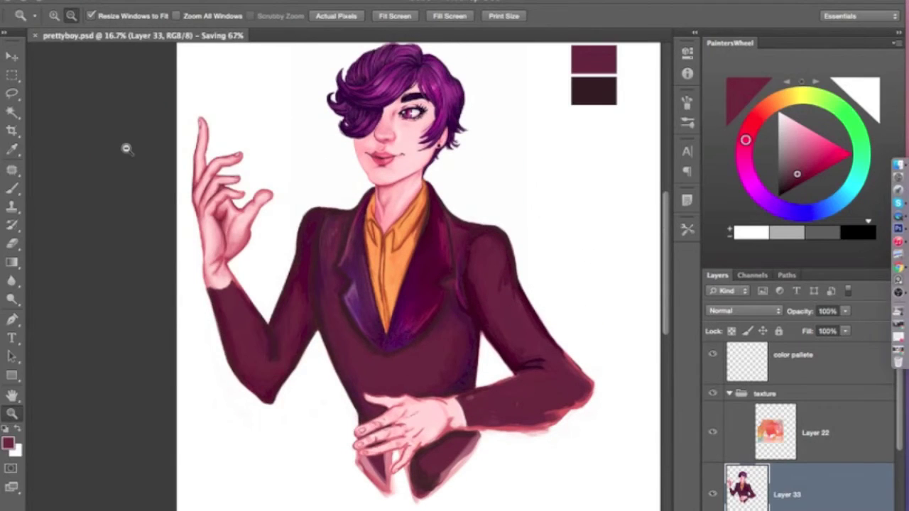